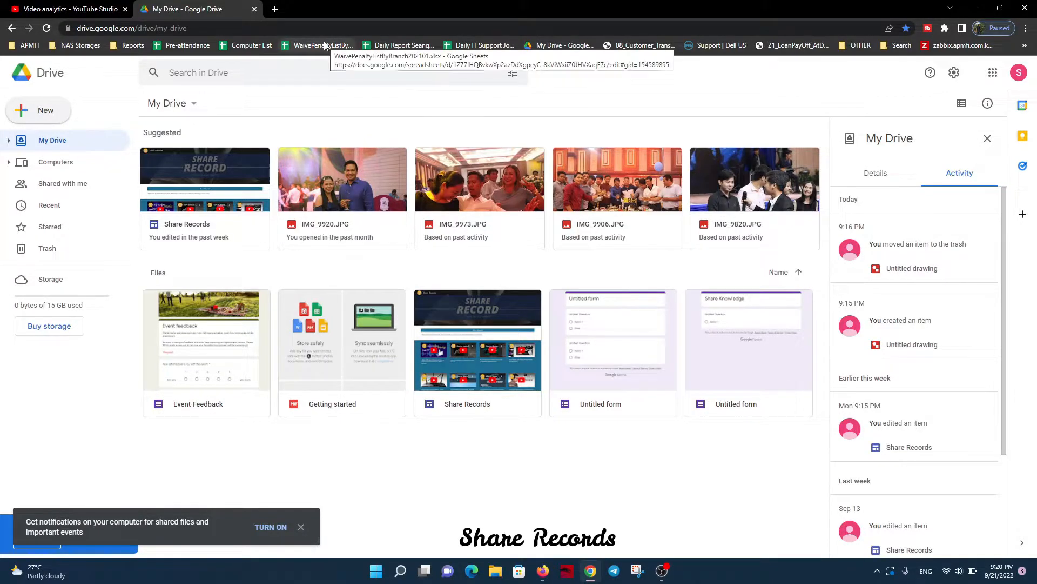
Create a new blank Google Sites site from Drive
left_click(42, 106)
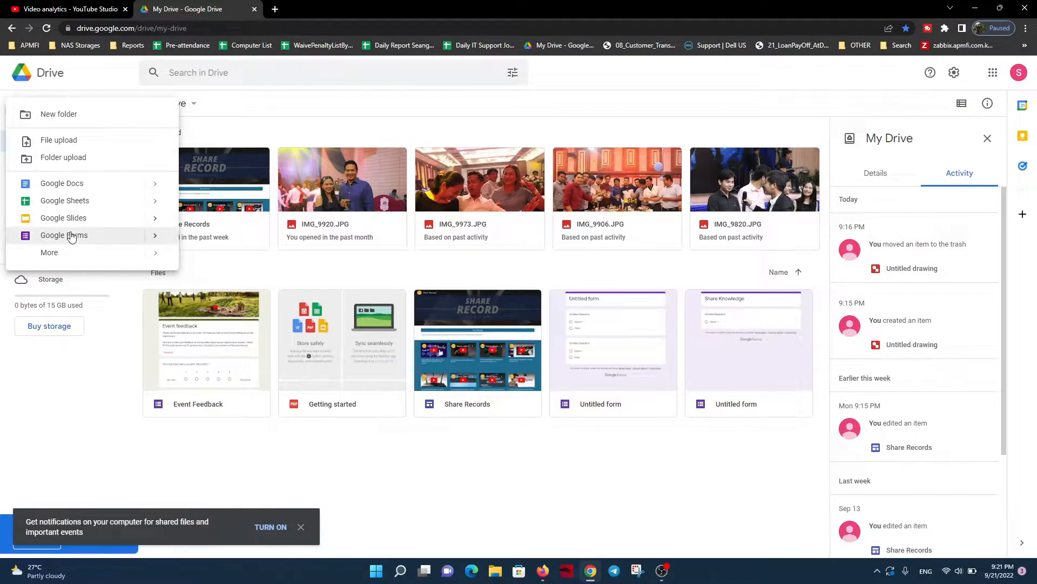
mouse_move(67, 261)
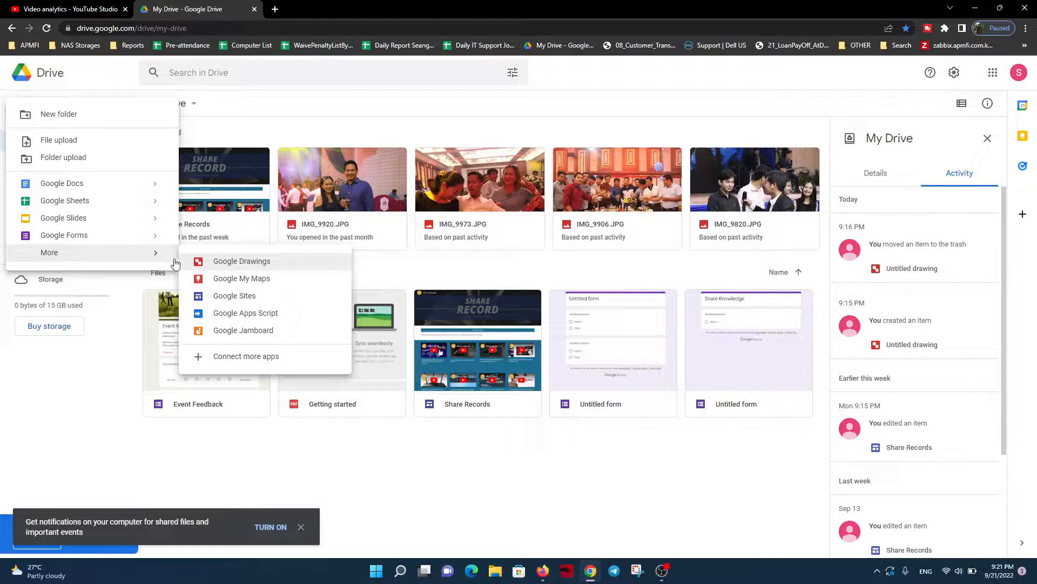
left_click(233, 296)
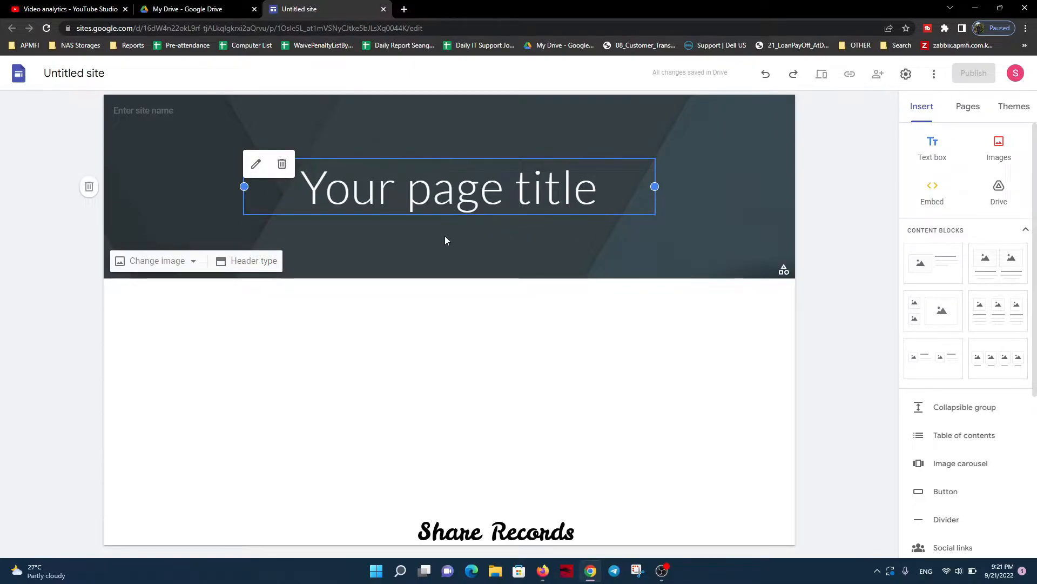
Replace the placeholder page title in the header with "Share Records"
left_click(433, 241)
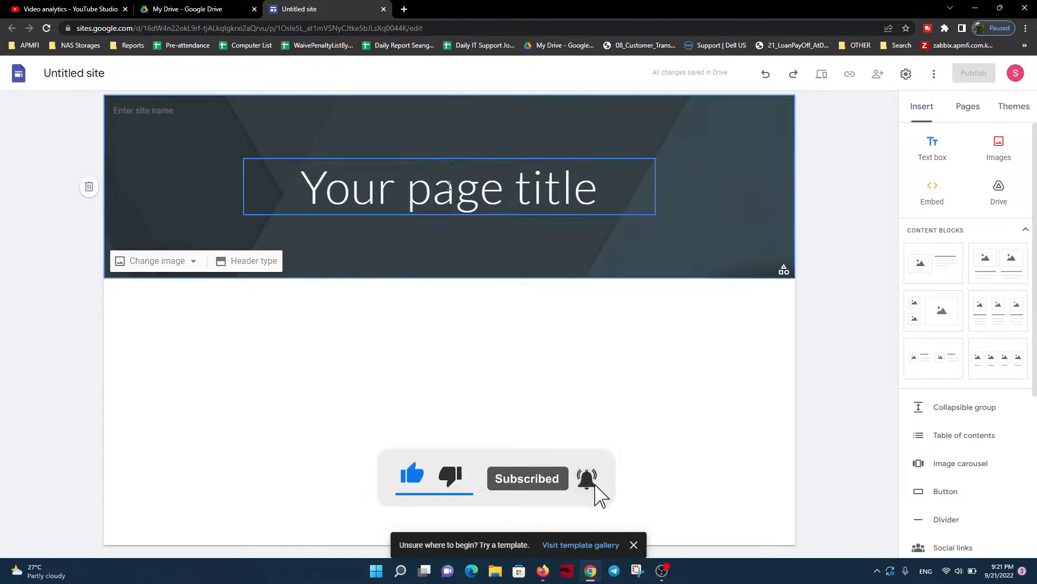
left_click(404, 194)
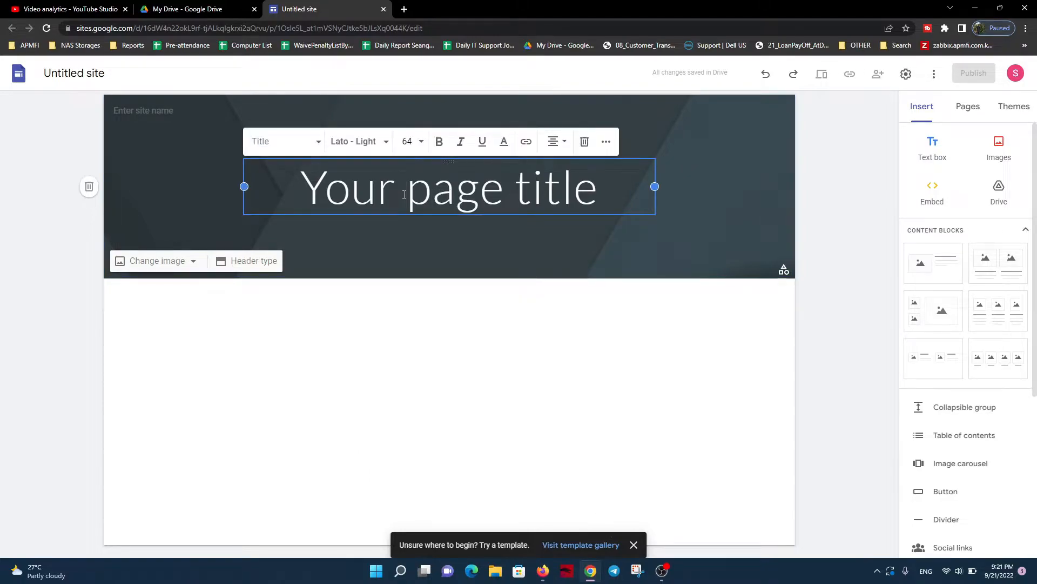
triple_click(405, 195)
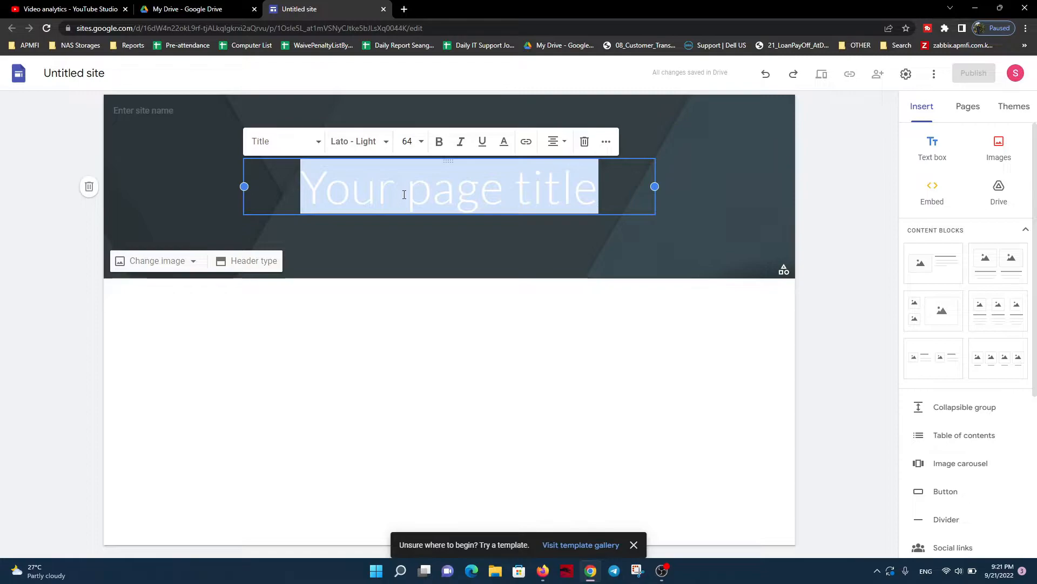
type("Share Records")
left_click(479, 390)
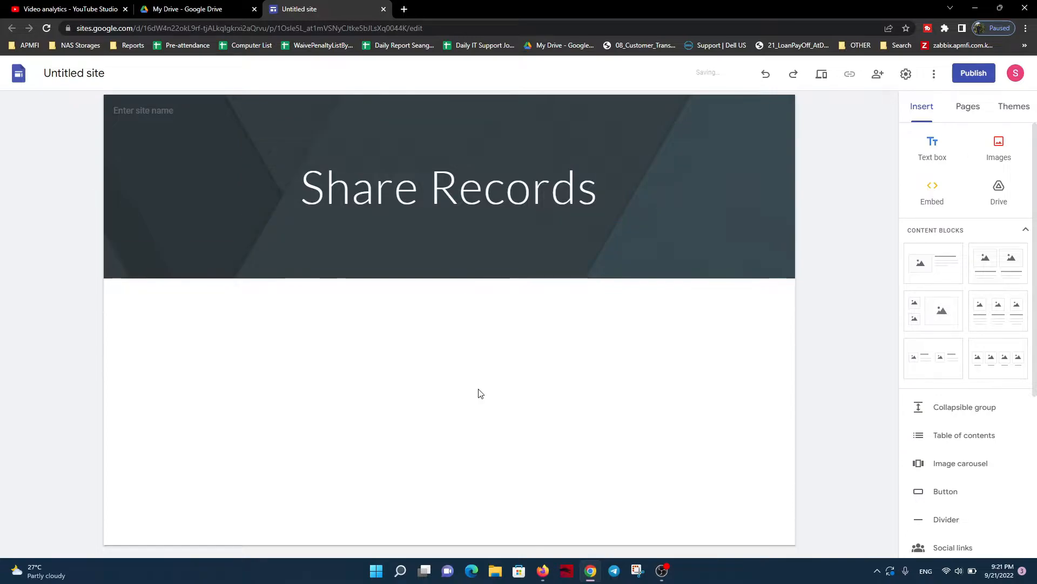
left_click(464, 191)
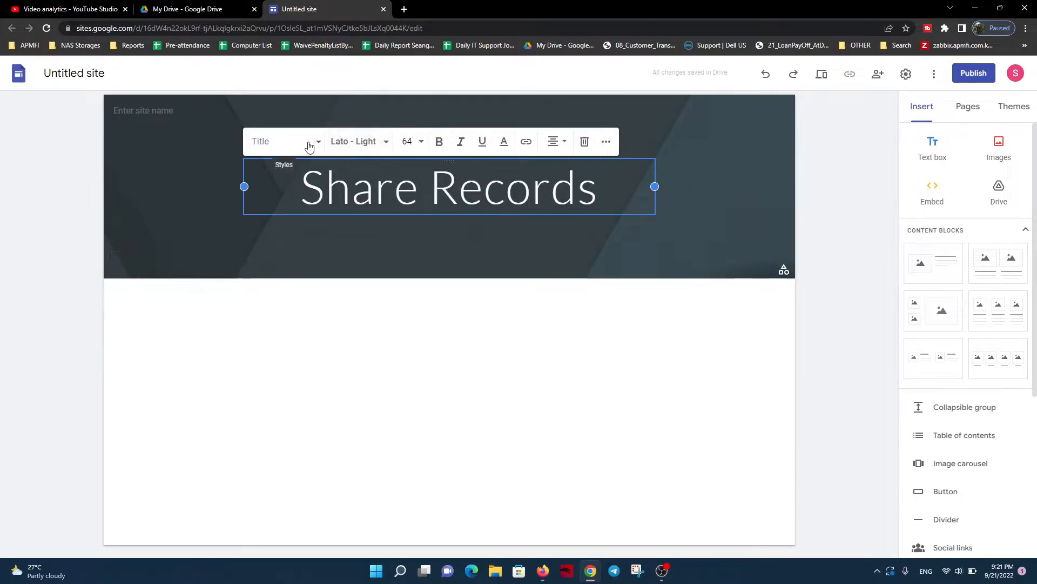
left_click(559, 258)
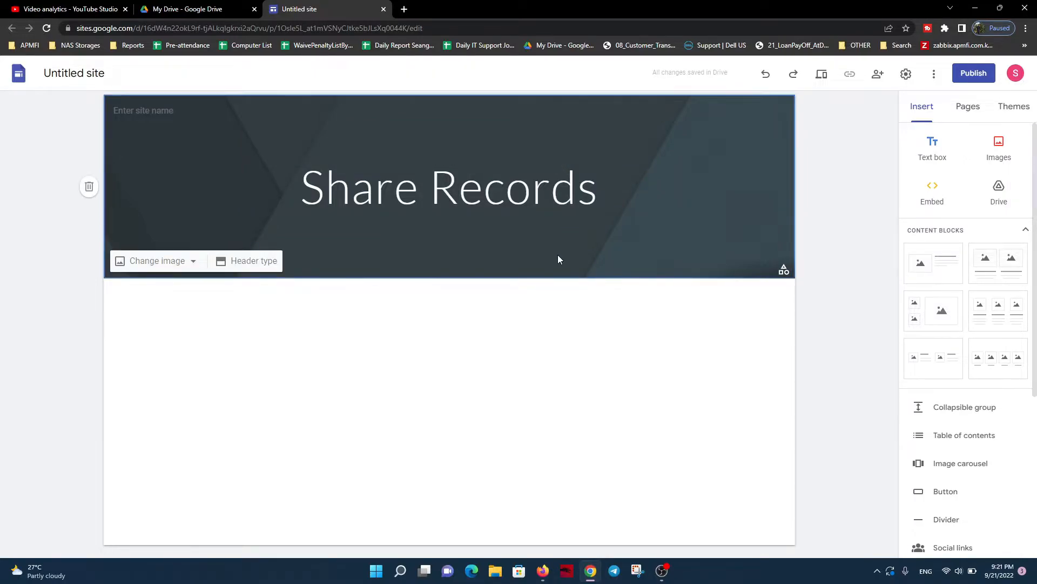
Upload the image Youtube Banner_Official from the Logo folder and place it on the page below the header
left_click(1005, 152)
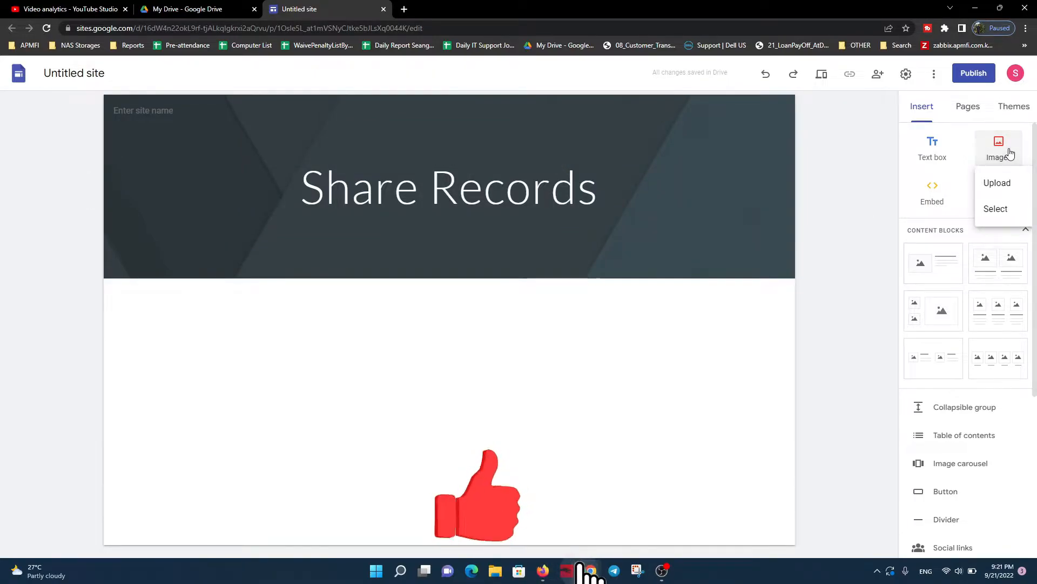
left_click(1006, 185)
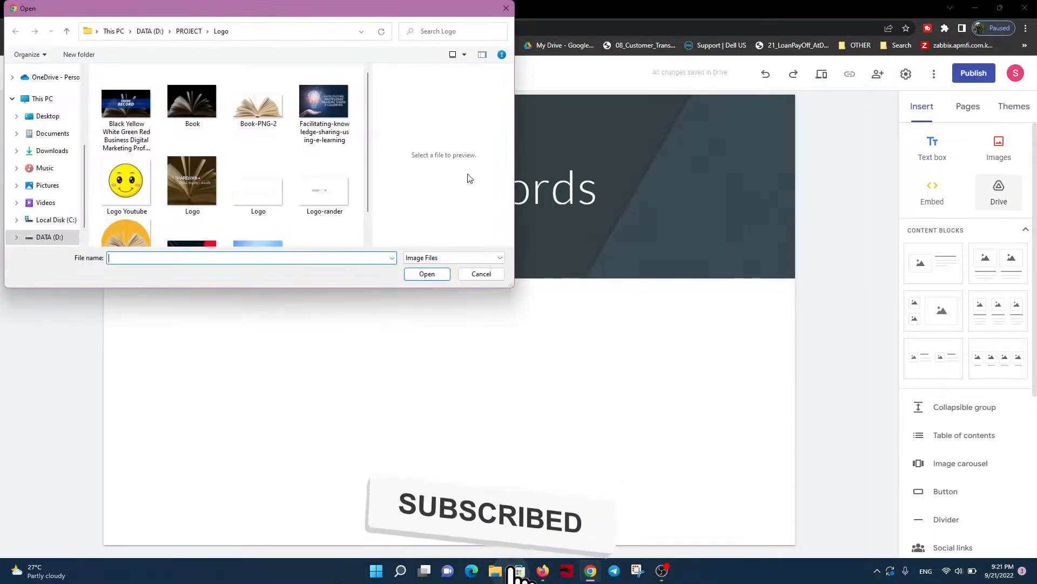
scroll(267, 206, "down", 1)
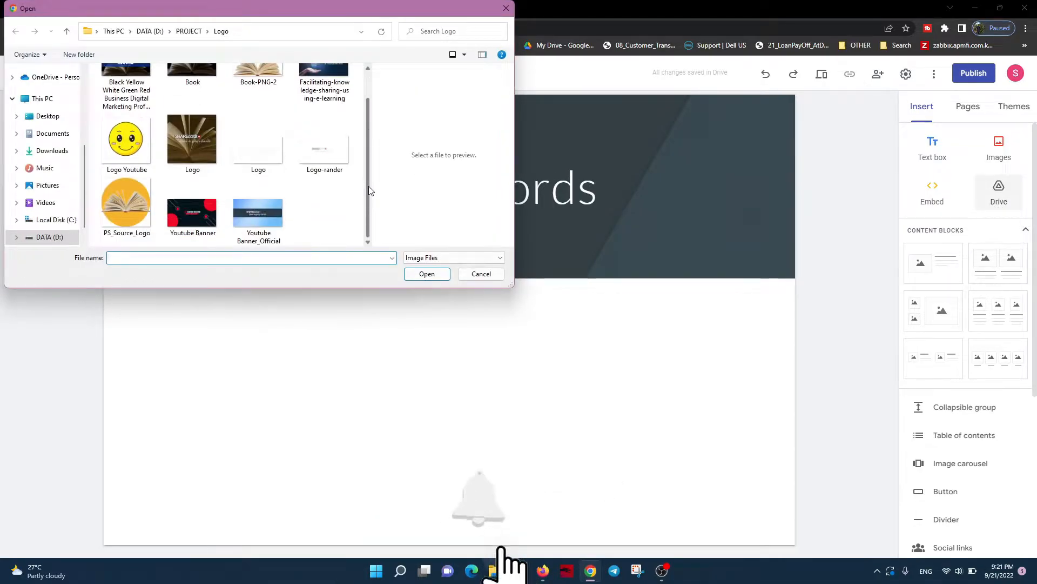
left_click(266, 205)
left_click(427, 274)
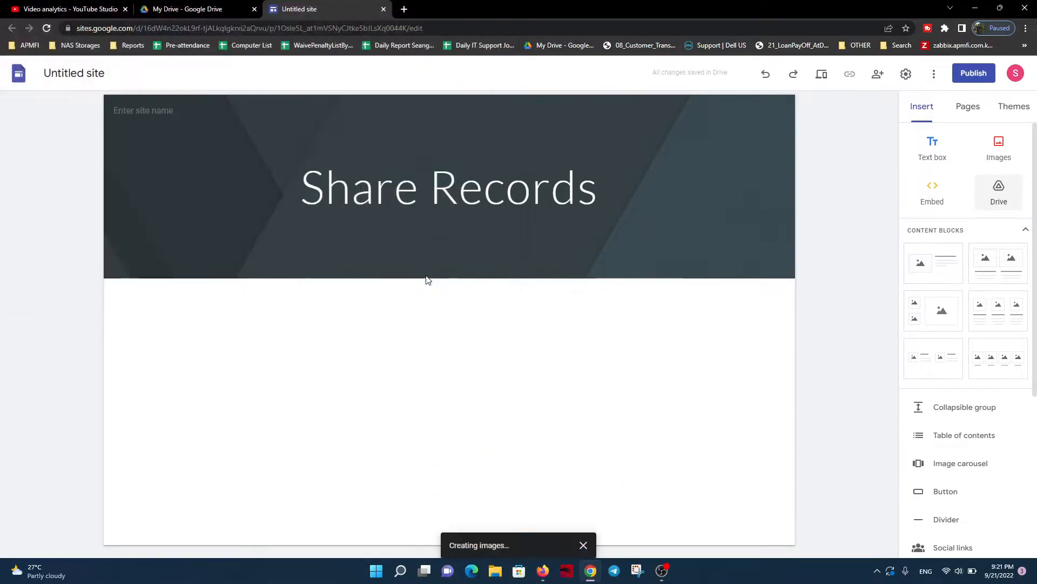
left_click(243, 168)
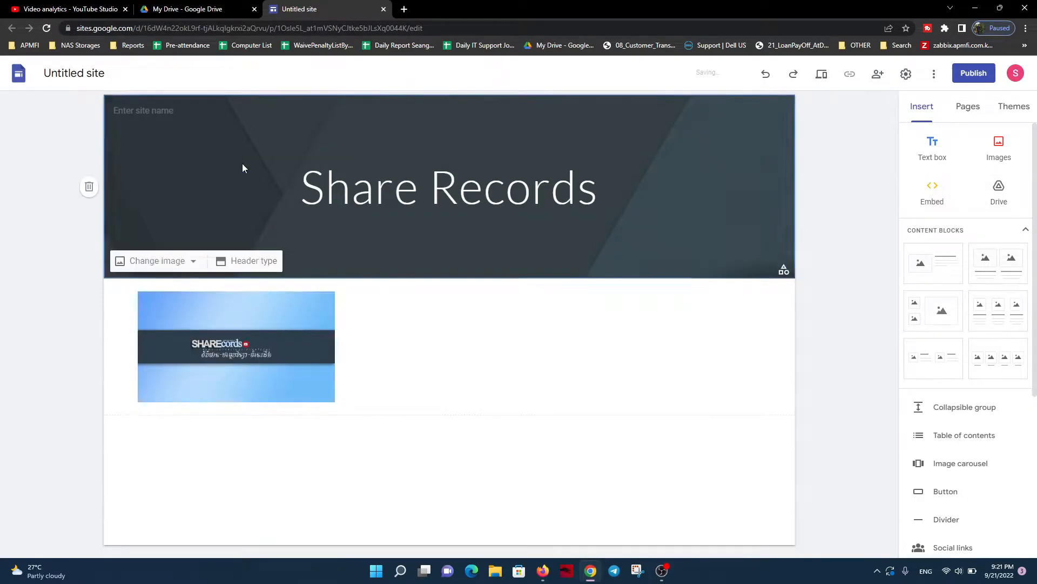
left_click(241, 357)
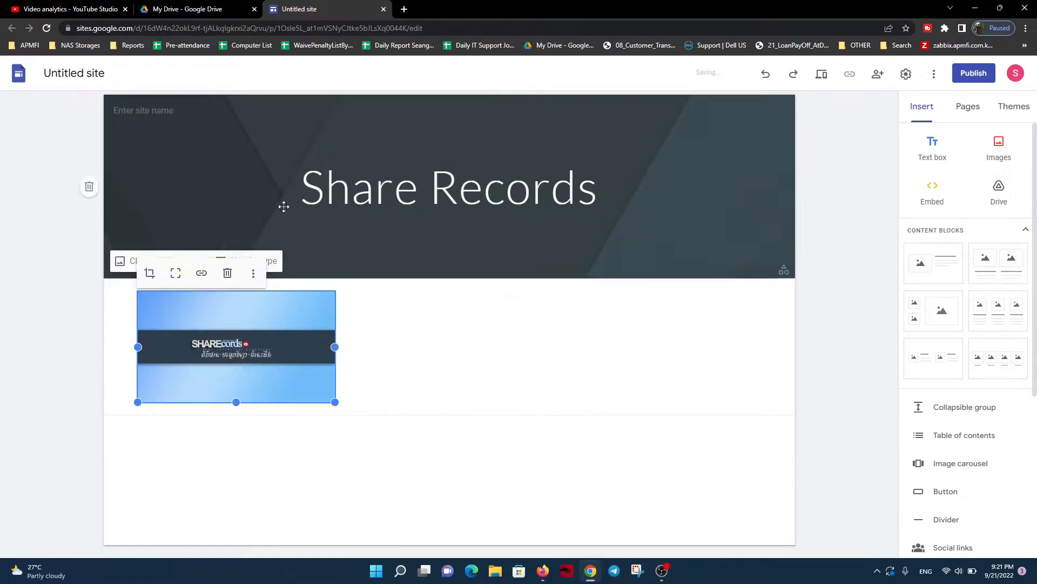
left_click(284, 260)
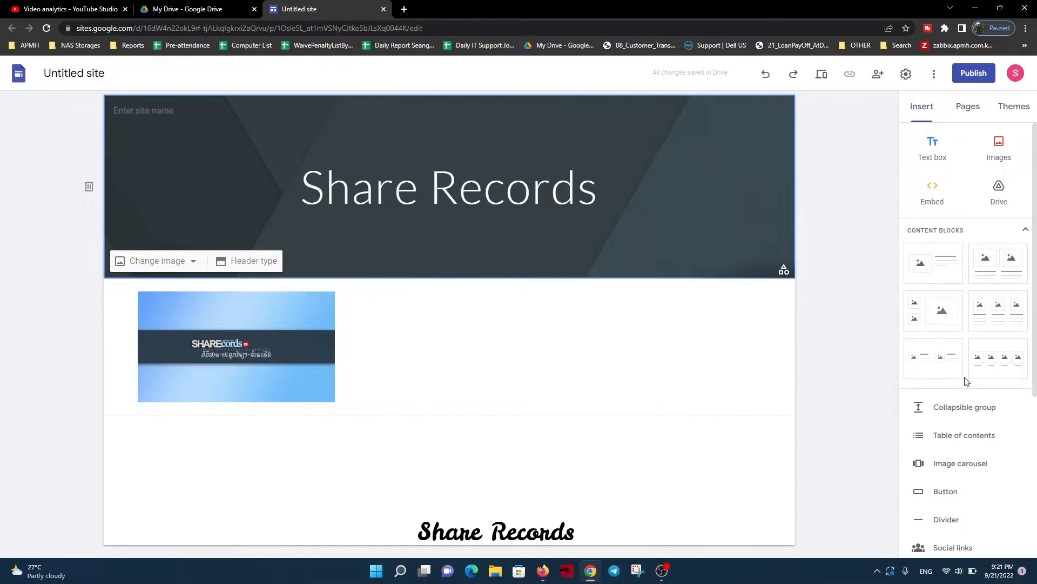
Apply the Impression theme to the site
left_click(967, 106)
left_click(921, 106)
left_click(1009, 105)
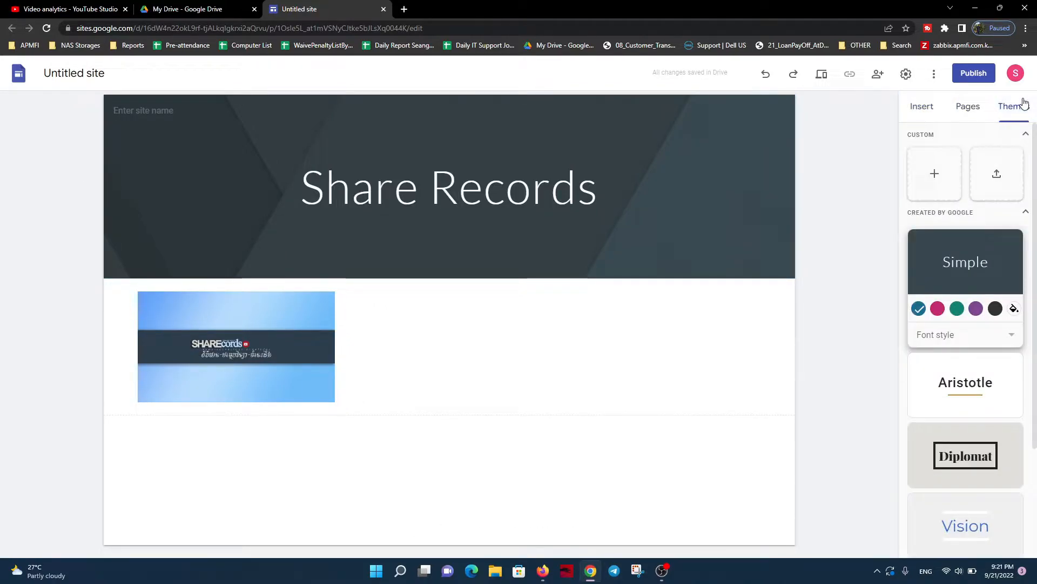
scroll(967, 262, "down", 2)
scroll(967, 263, "down", 1)
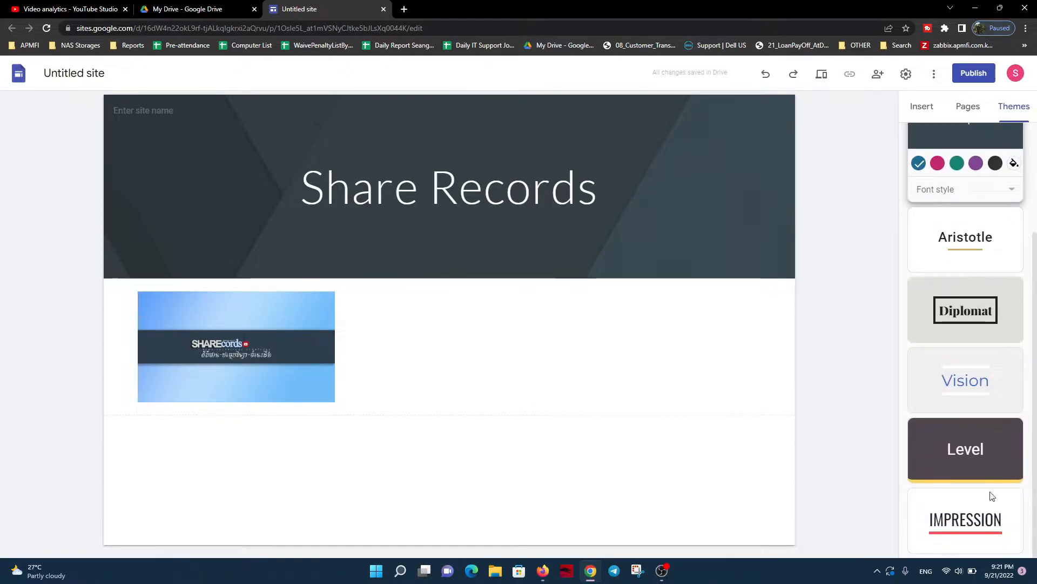
left_click(963, 521)
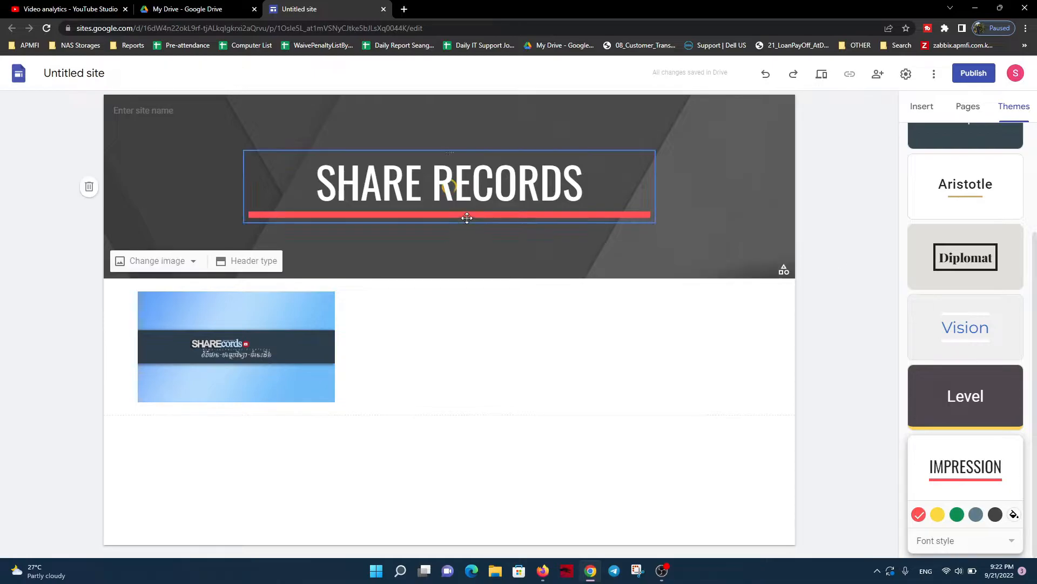
left_click(471, 364)
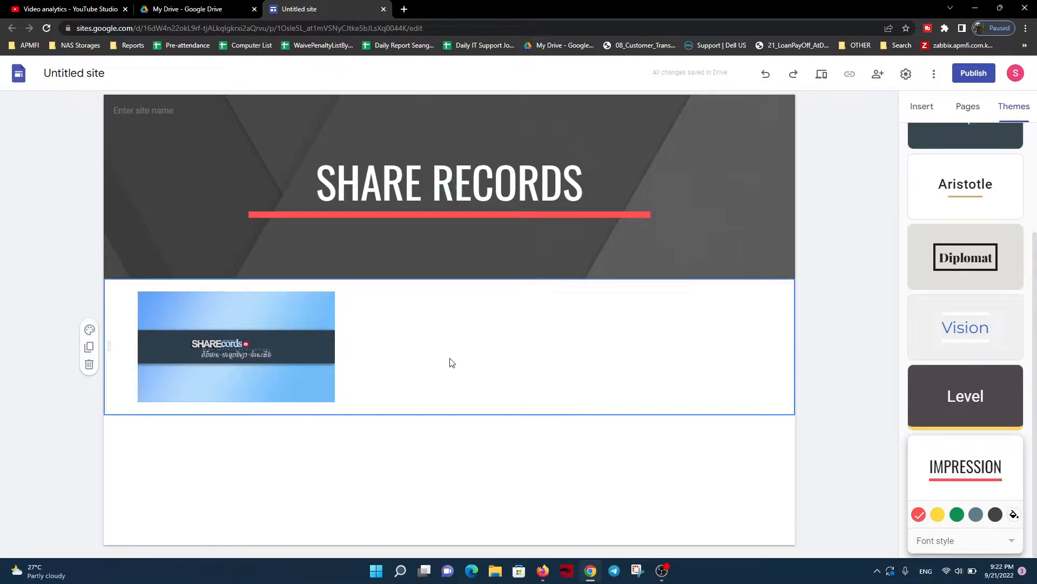
Enter "Share Records" as the site name in the header
left_click(148, 110)
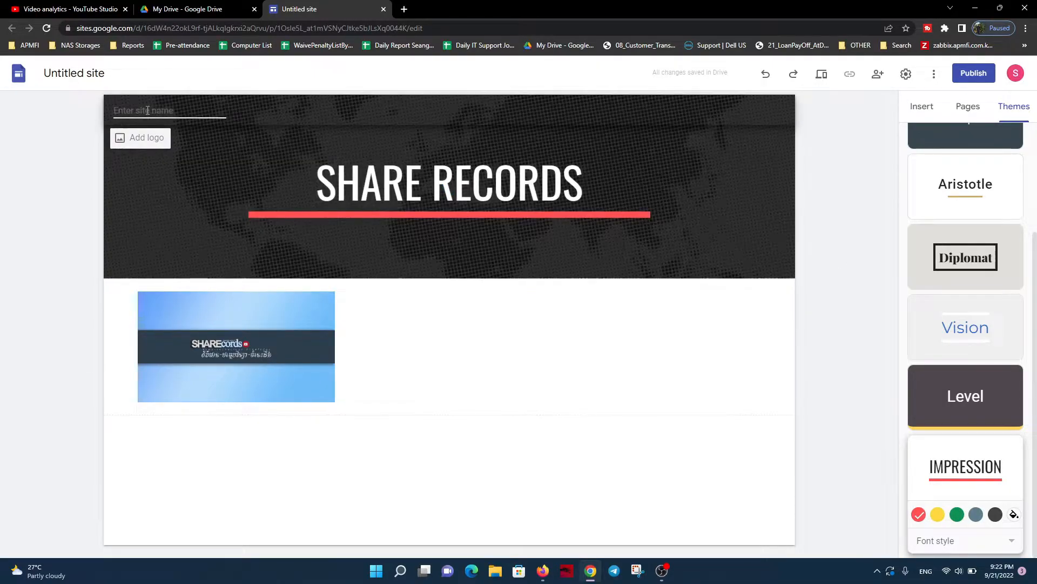
type("Share Records")
left_click(158, 206)
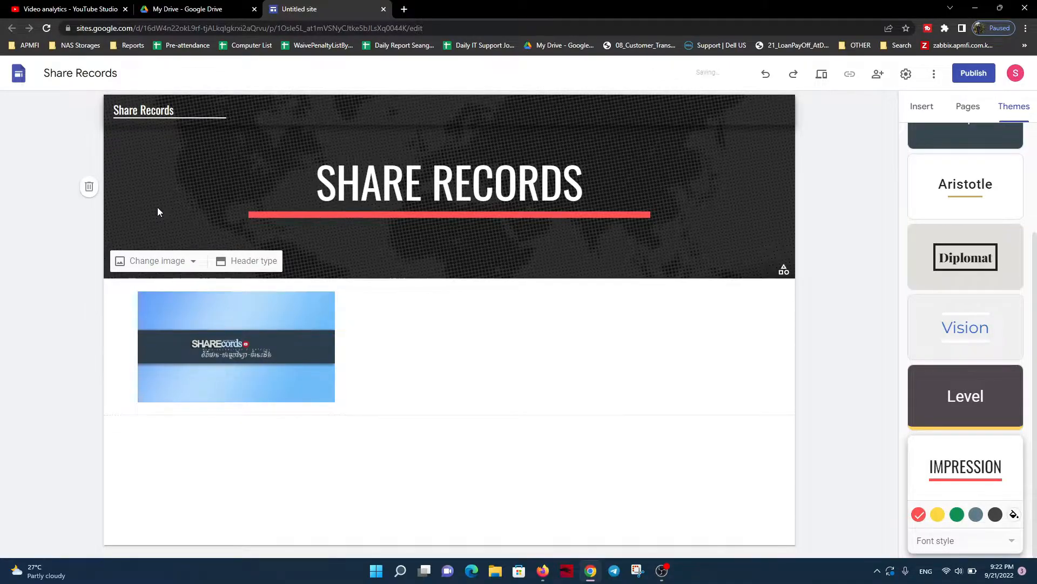
Upload PS_Source_Logo as the site logo and set its alt text to "Share Records"
left_click(144, 139)
left_click(143, 139)
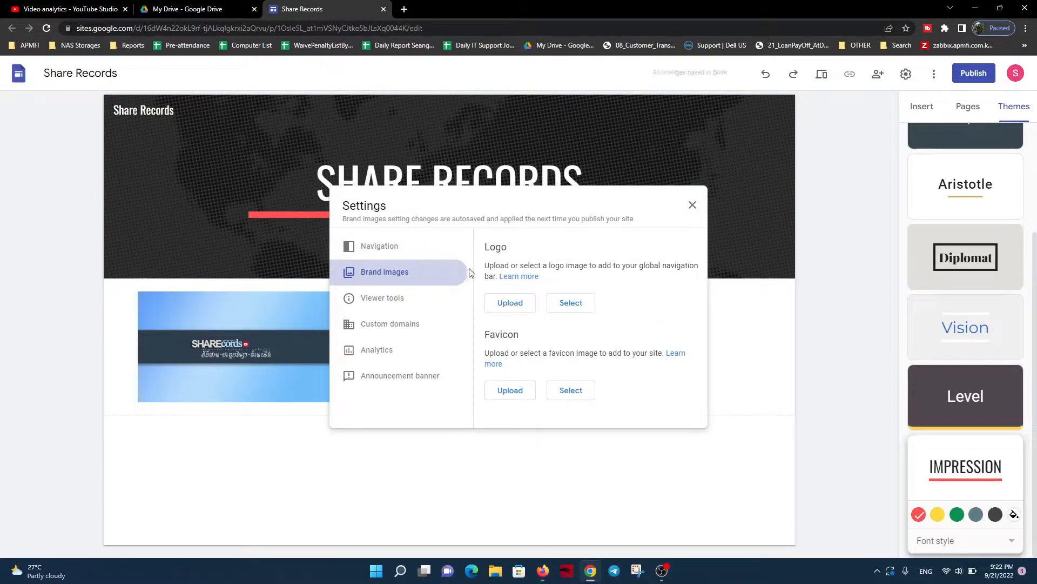
left_click(511, 303)
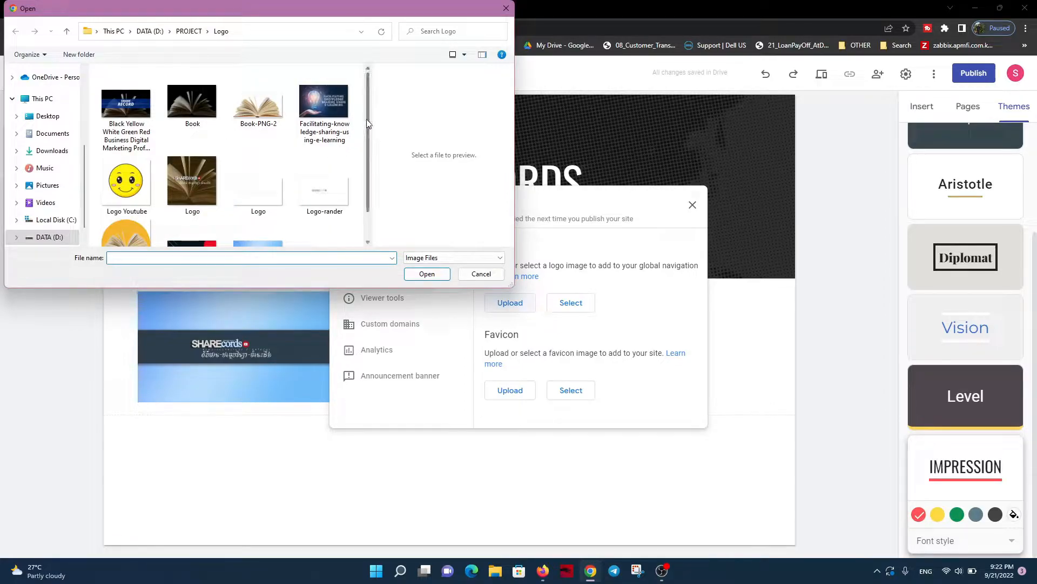
scroll(371, 168, "down", 2)
left_click(126, 208)
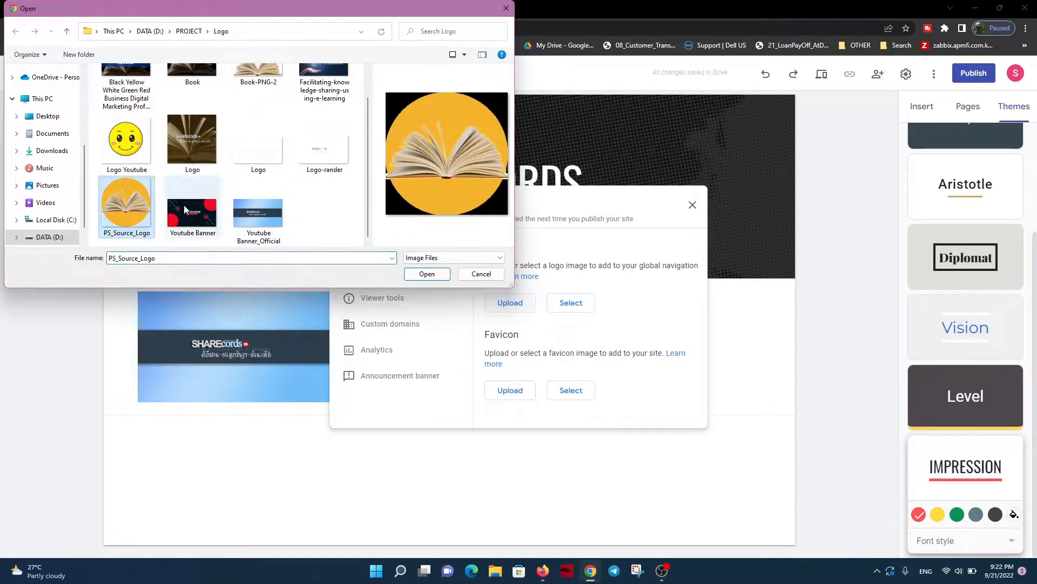
left_click(427, 274)
left_click(532, 354)
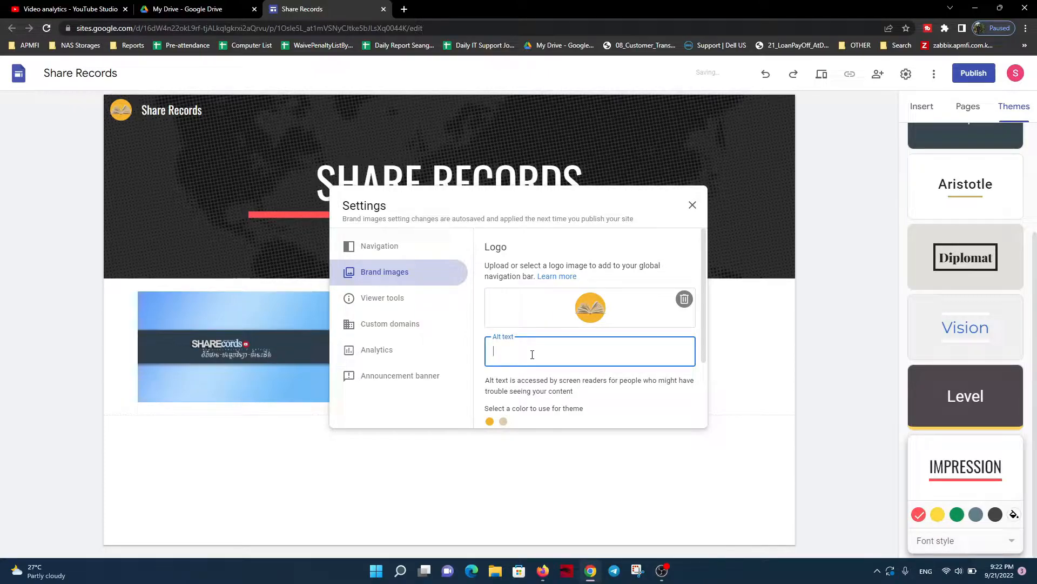
type("Share Records")
scroll(607, 338, "down", 2)
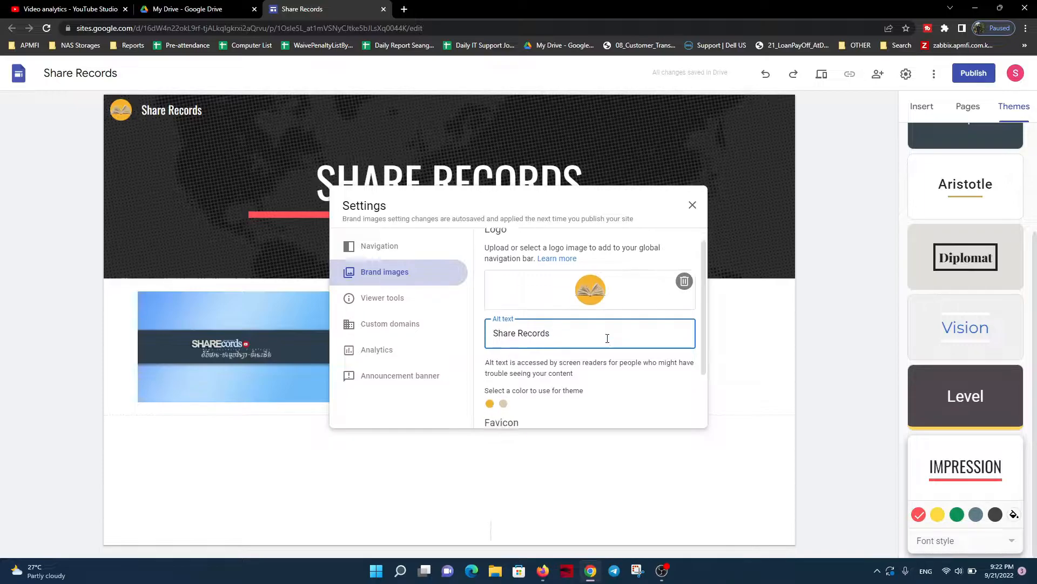
left_click(510, 398)
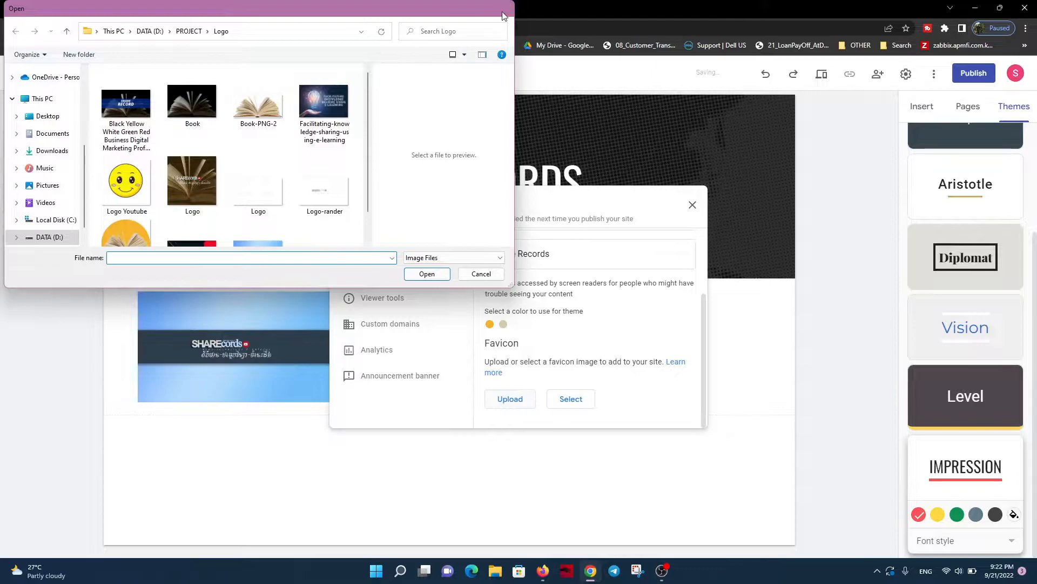
key("Escape")
left_click(571, 400)
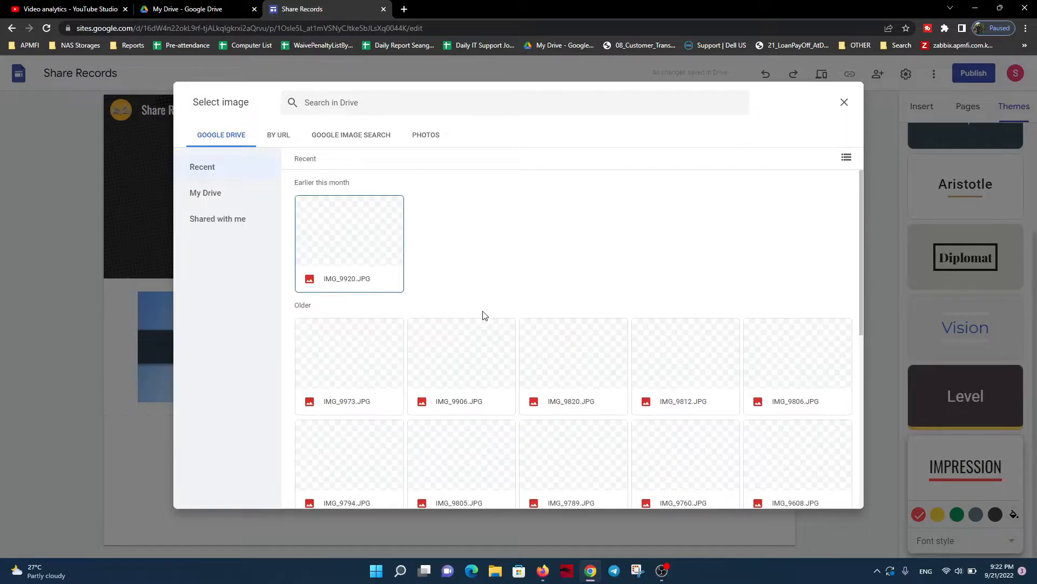
left_click(844, 102)
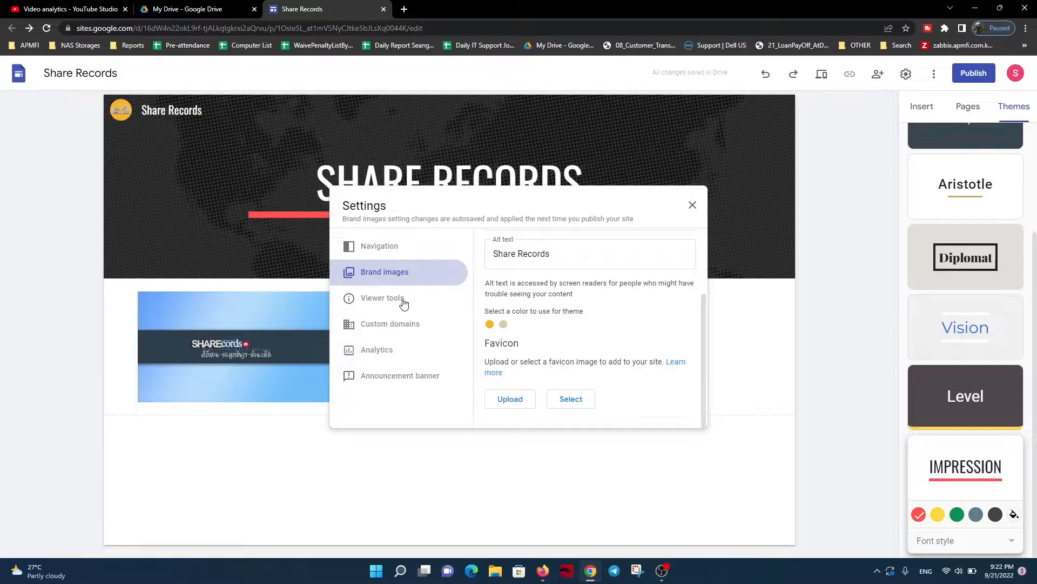
Review the site's viewer tools, custom domains and analytics settings
scroll(555, 327, "up", 2)
left_click(384, 306)
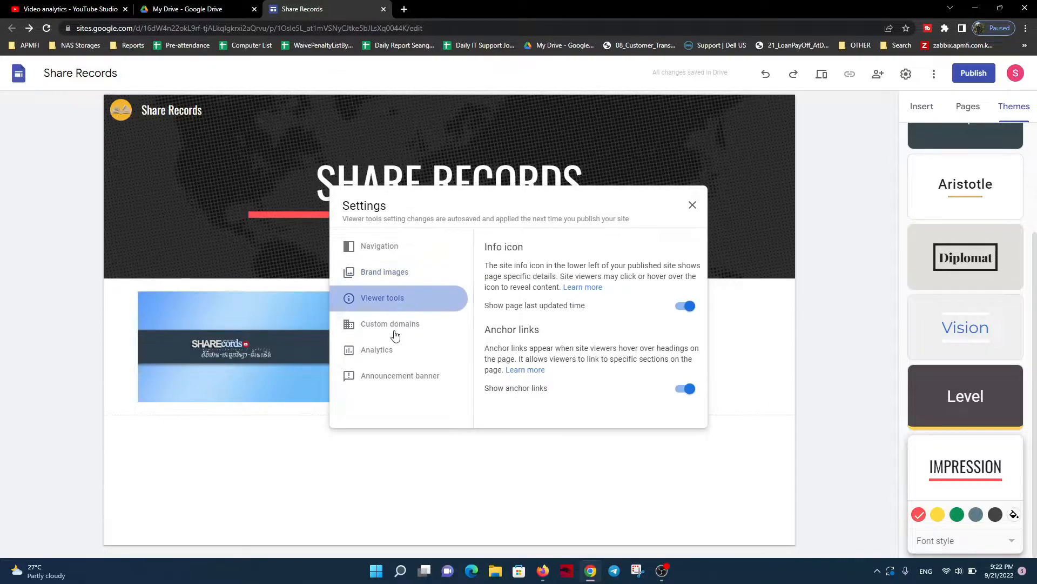
left_click(394, 336)
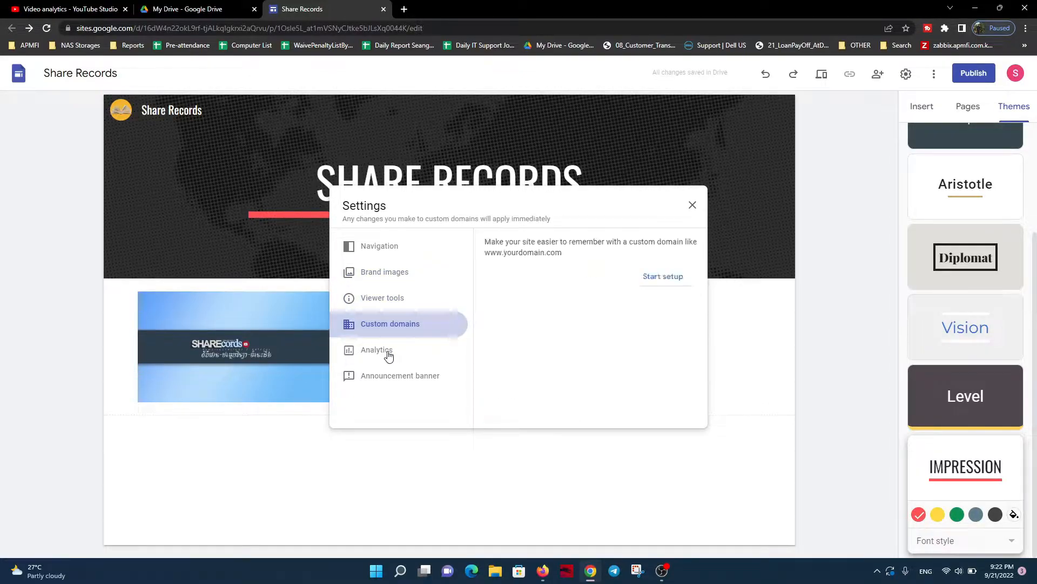
left_click(389, 354)
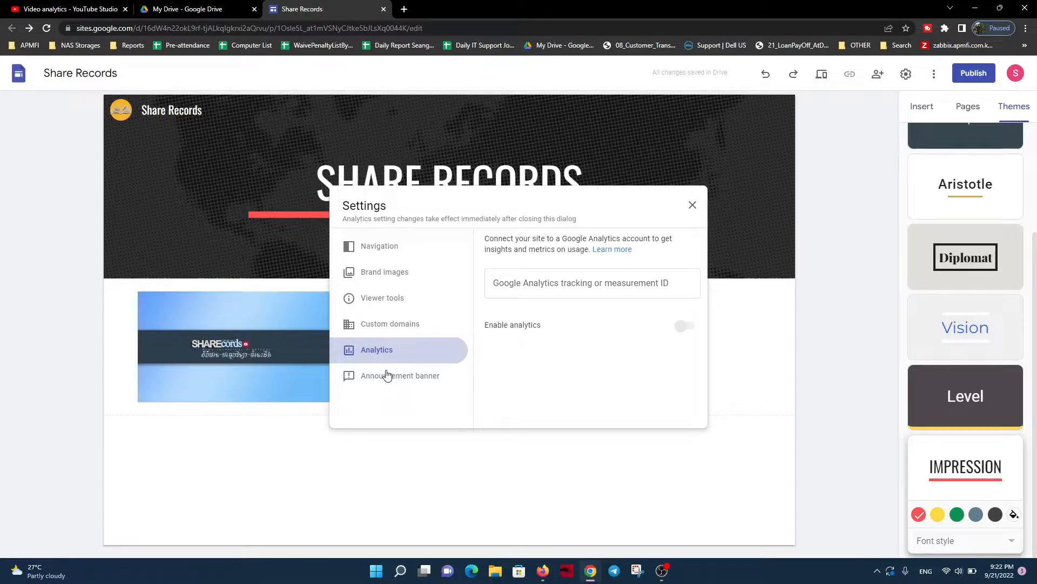
Turn on the announcement banner in the site settings
left_click(387, 374)
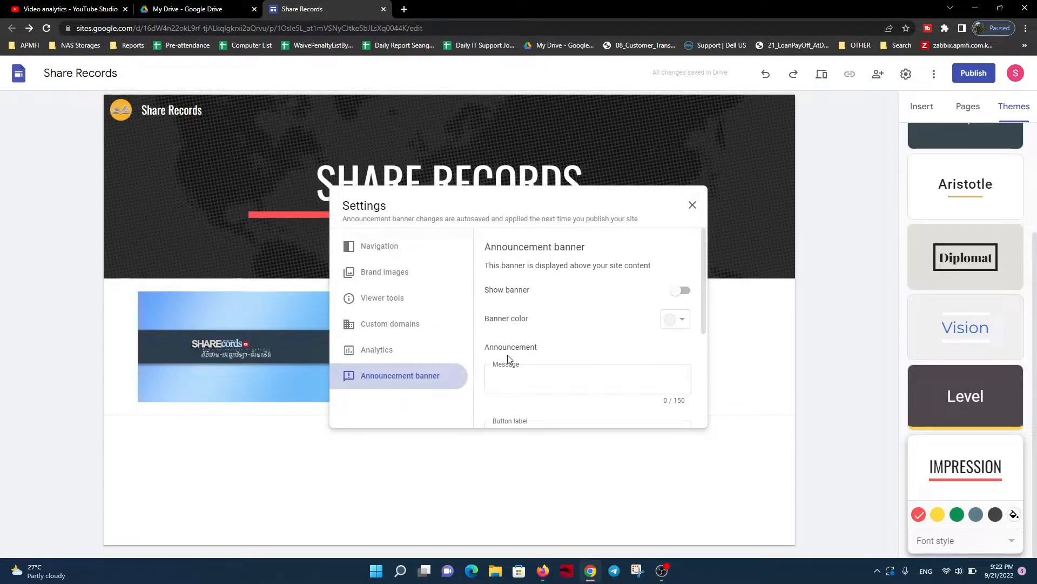
left_click(684, 292)
scroll(590, 304, "down", 1)
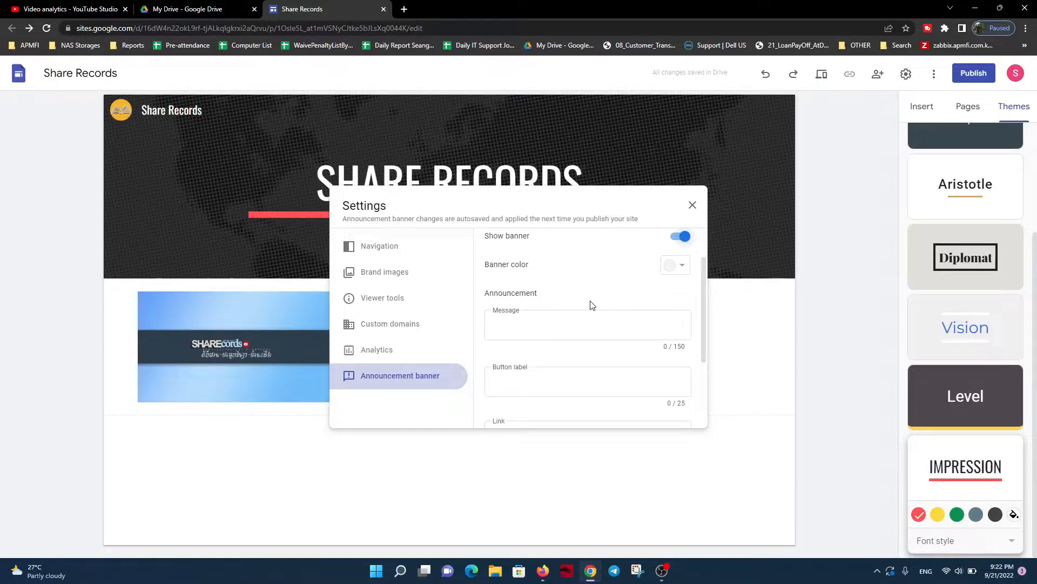
Review the announcement banner's color, message, button, link and visibility options, then close the site settings
left_click(674, 265)
left_click(667, 303)
scroll(592, 295, "down", 1)
scroll(589, 291, "down", 1)
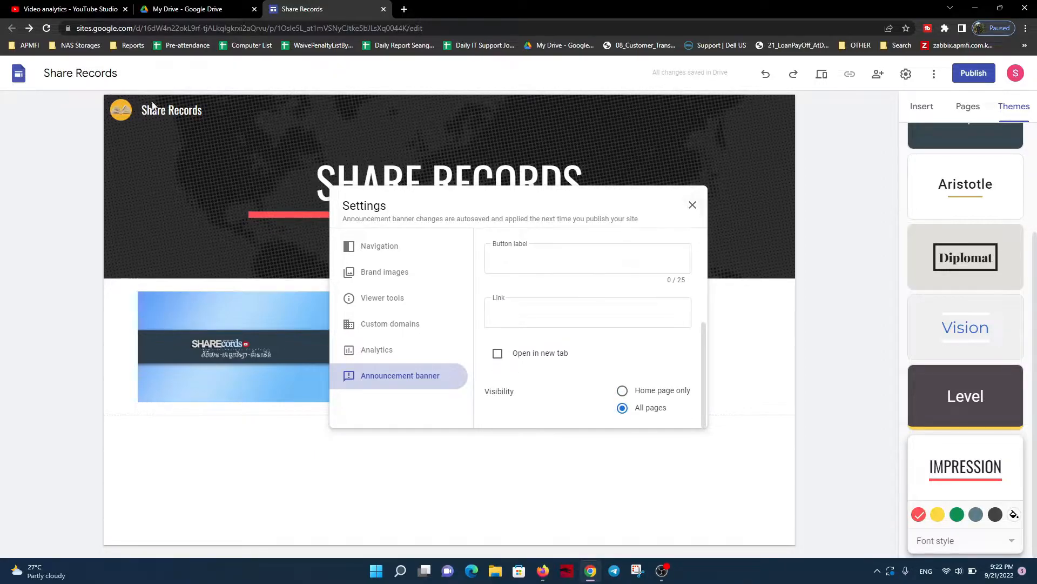
left_click(692, 204)
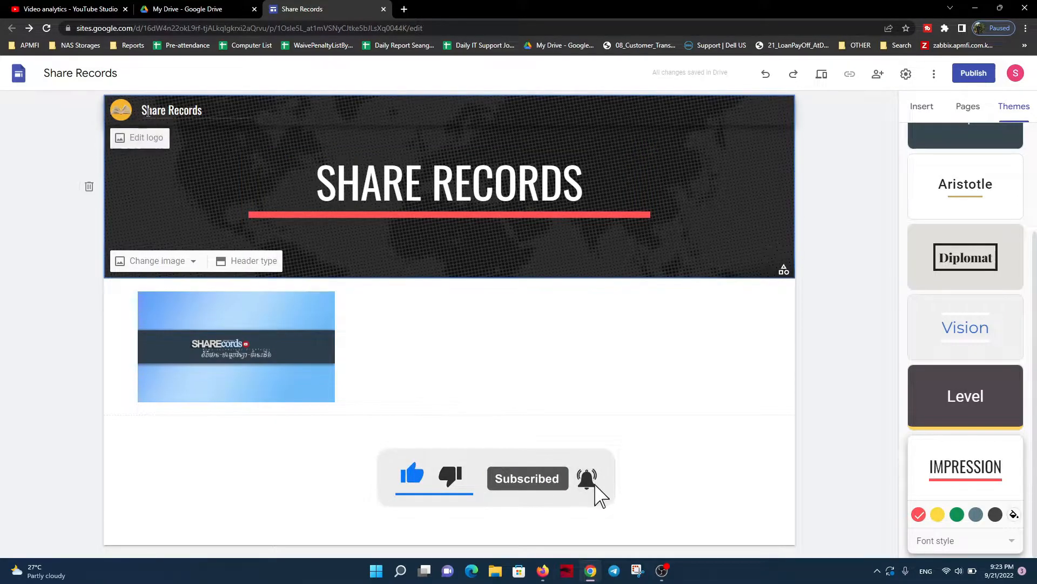
Review the logo, alt text and theme color options in the site's brand images settings
left_click(123, 112)
scroll(561, 275, "down", 2)
scroll(562, 276, "up", 2)
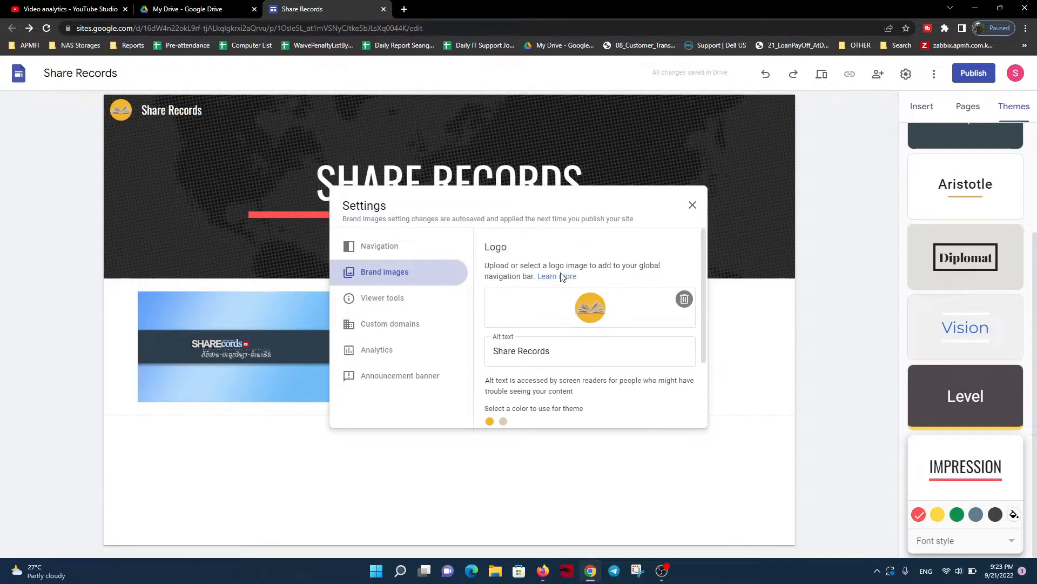
left_click(693, 206)
left_click(149, 141)
left_click(693, 206)
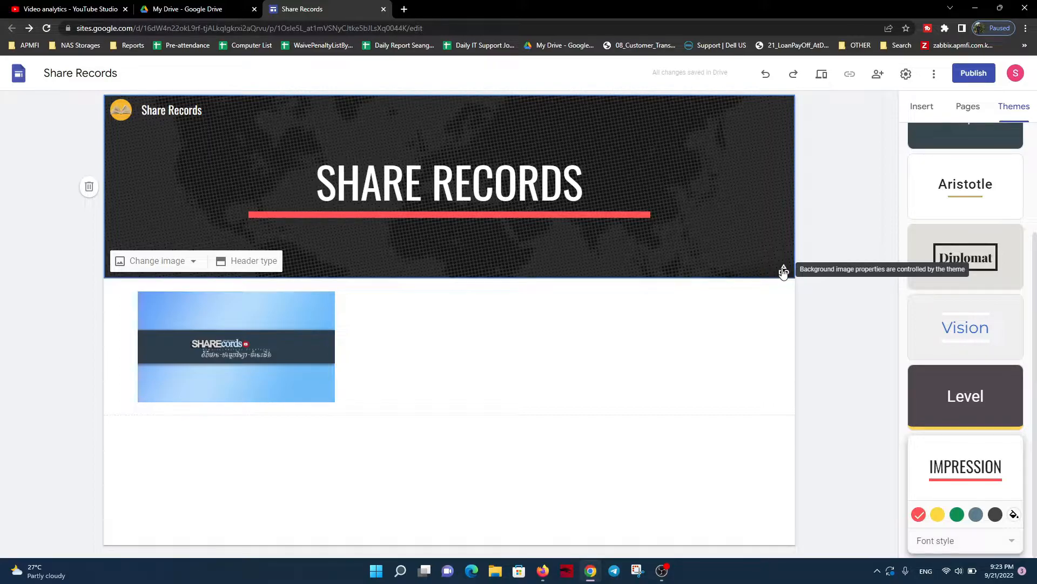
Try the Title only, Large banner and Cover header types on the page header and return it to Banner
left_click(442, 338)
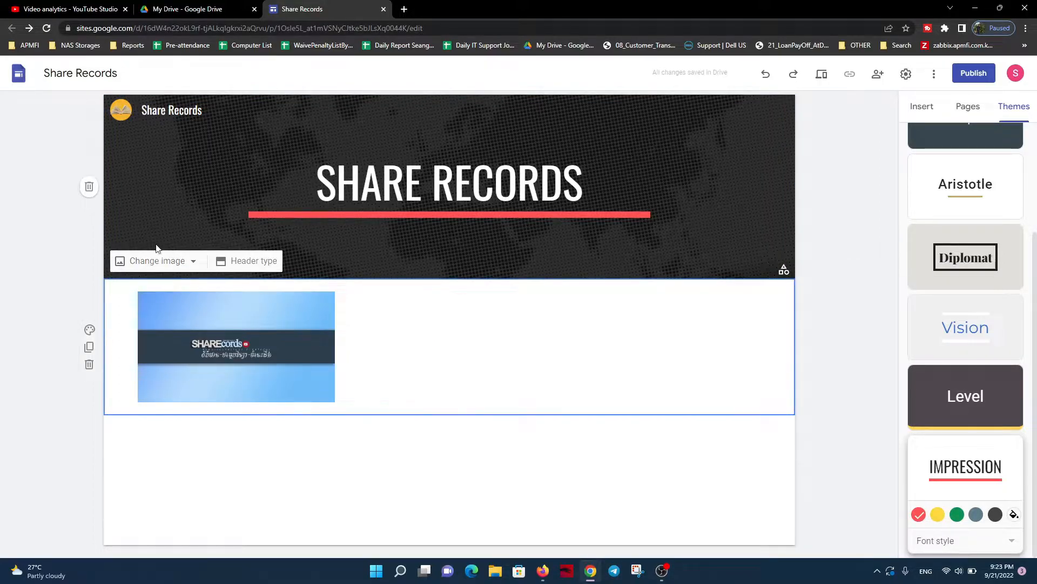
left_click(255, 267)
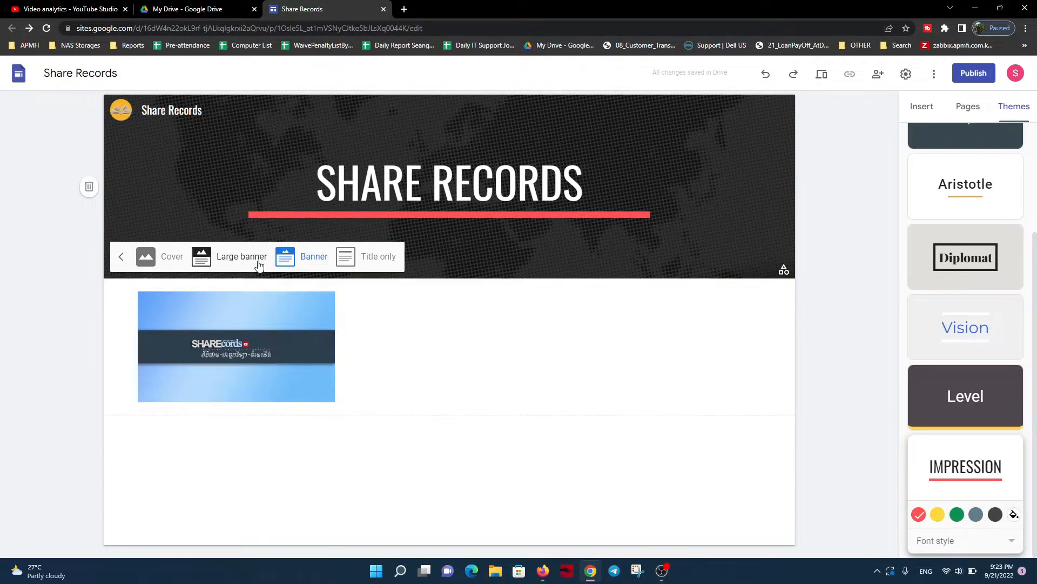
left_click(378, 256)
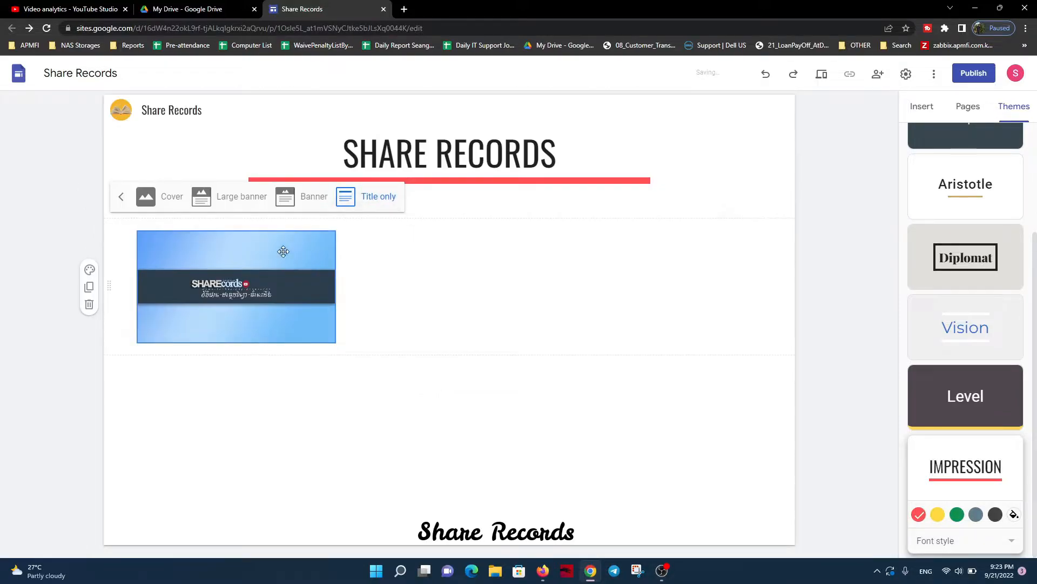
left_click(287, 198)
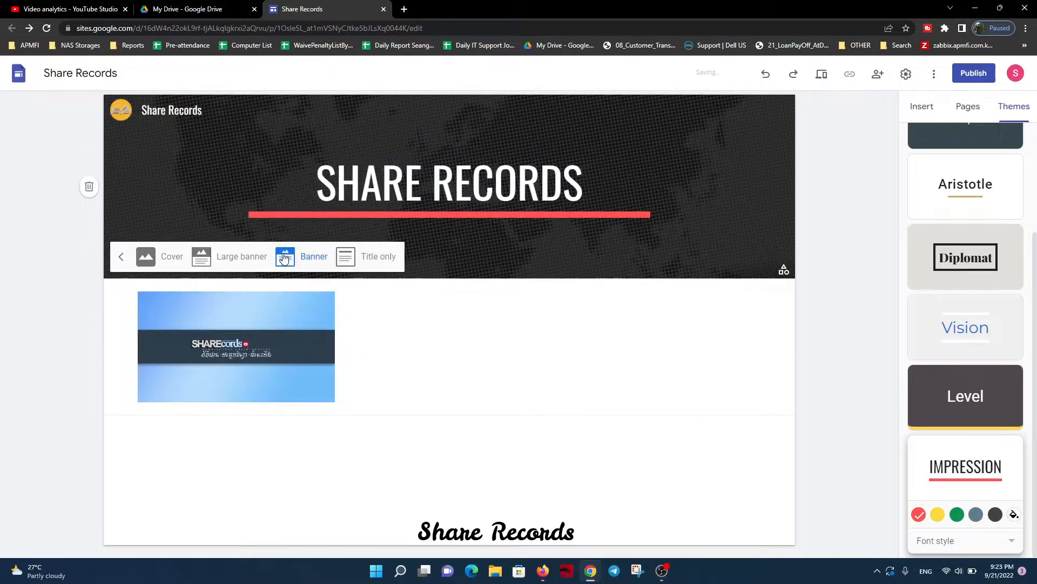
left_click(238, 256)
left_click(159, 306)
scroll(183, 295, "down", 3)
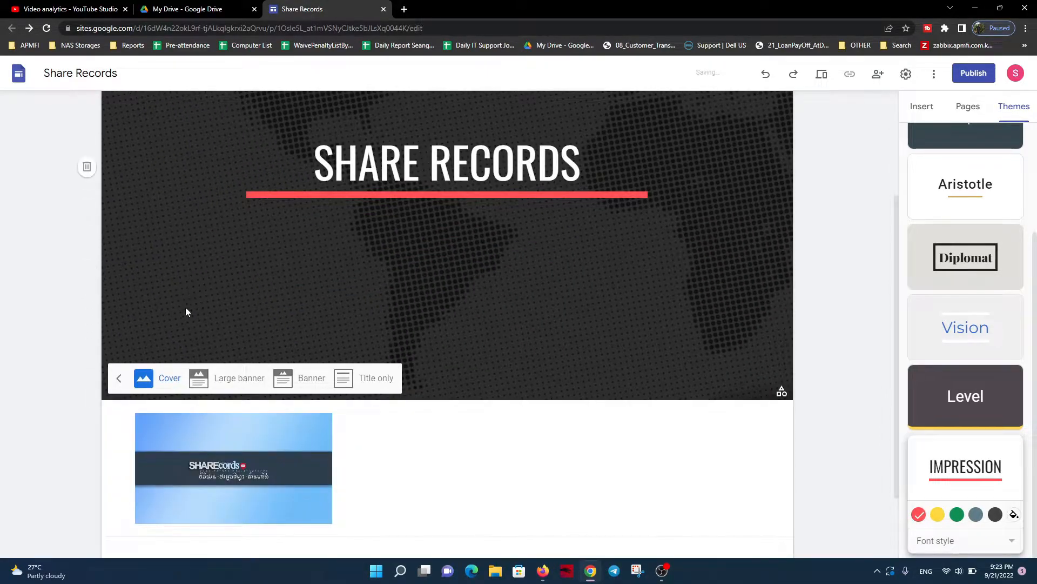
left_click(201, 381)
left_click(301, 303)
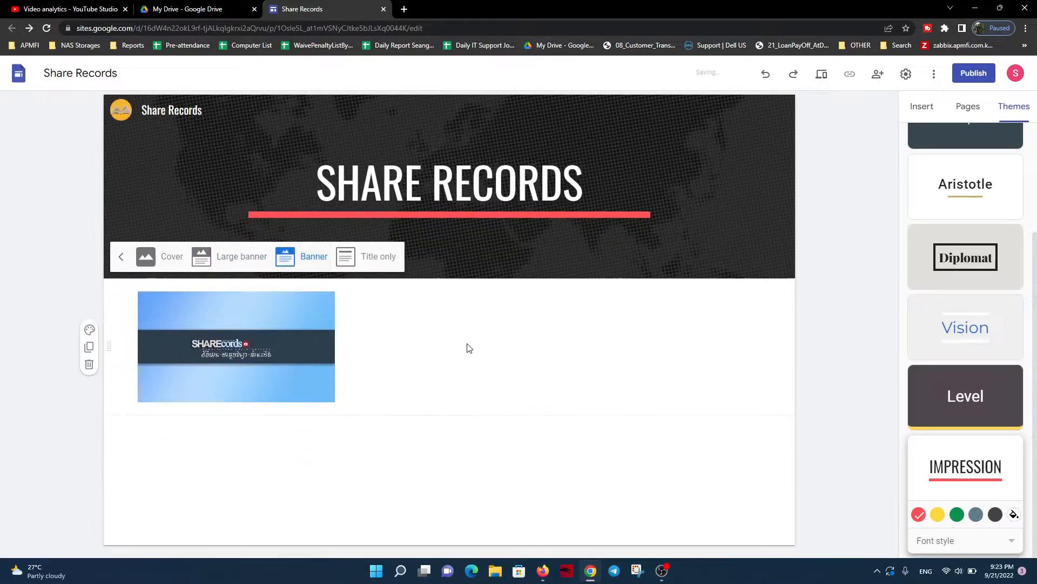
Delete the image below the header and insert a collapsible group in its place
left_click(259, 365)
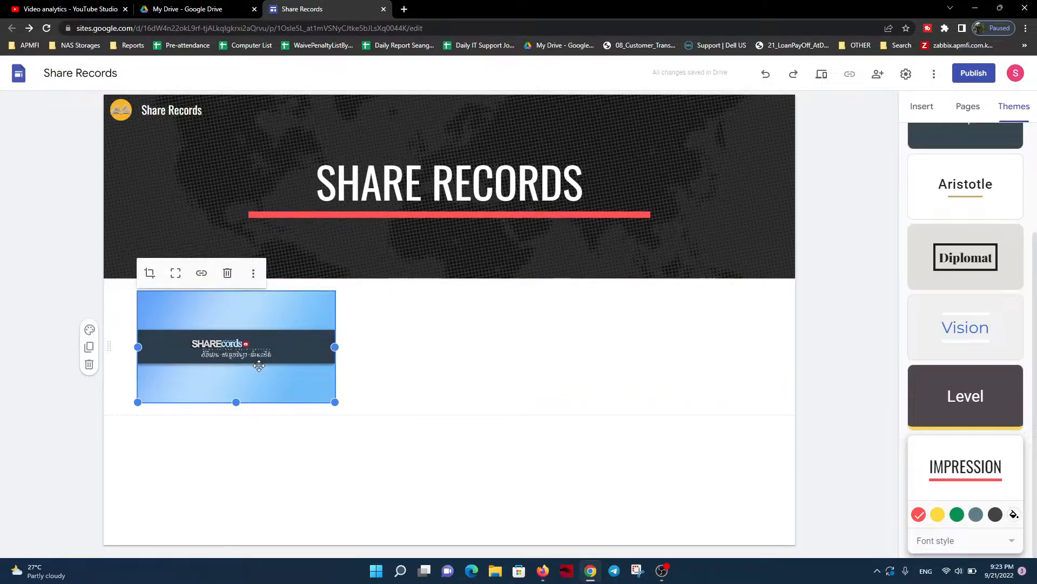
key("Delete")
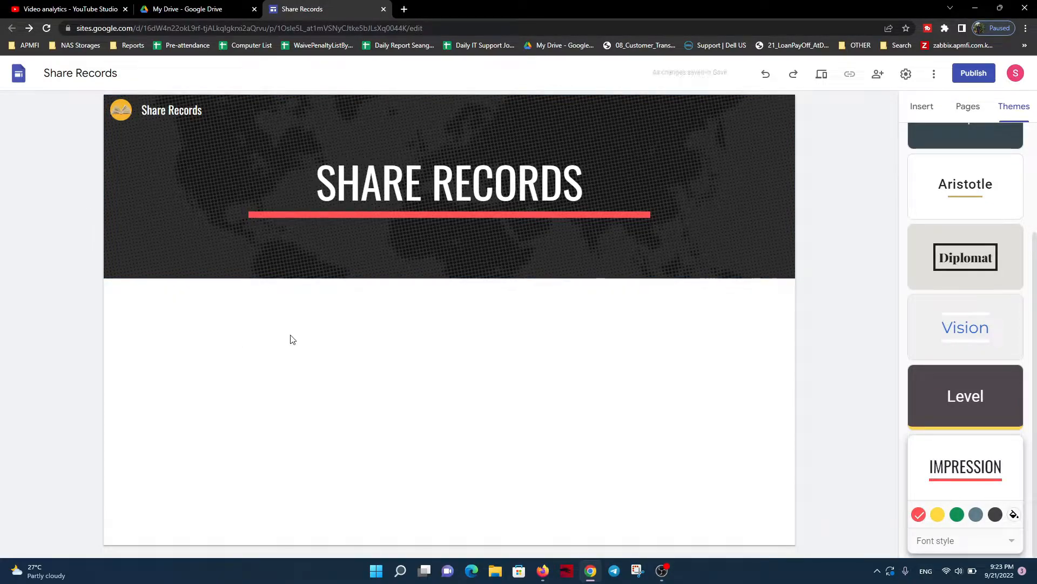
left_click(921, 106)
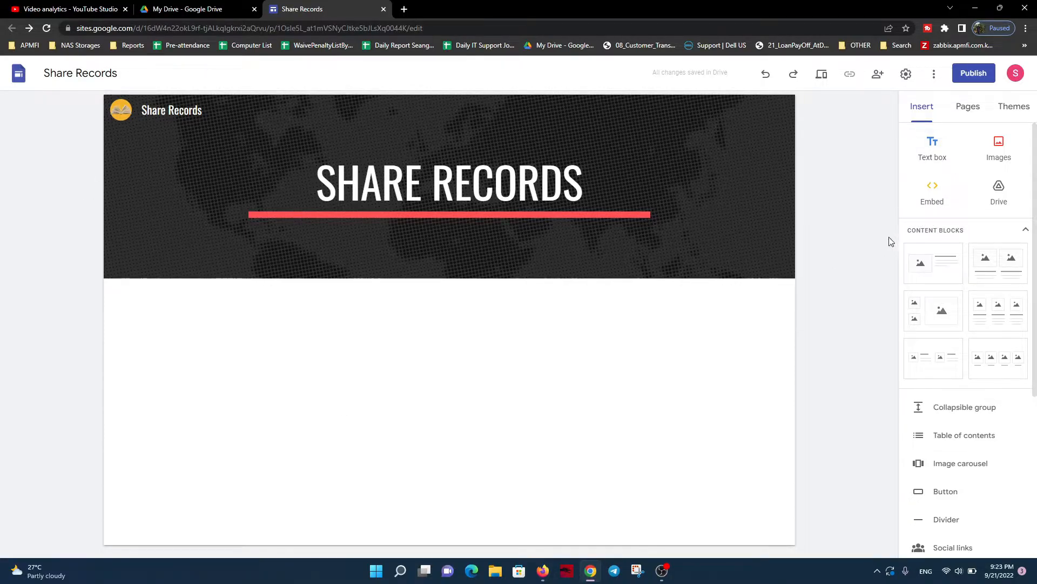
scroll(941, 401, "down", 2)
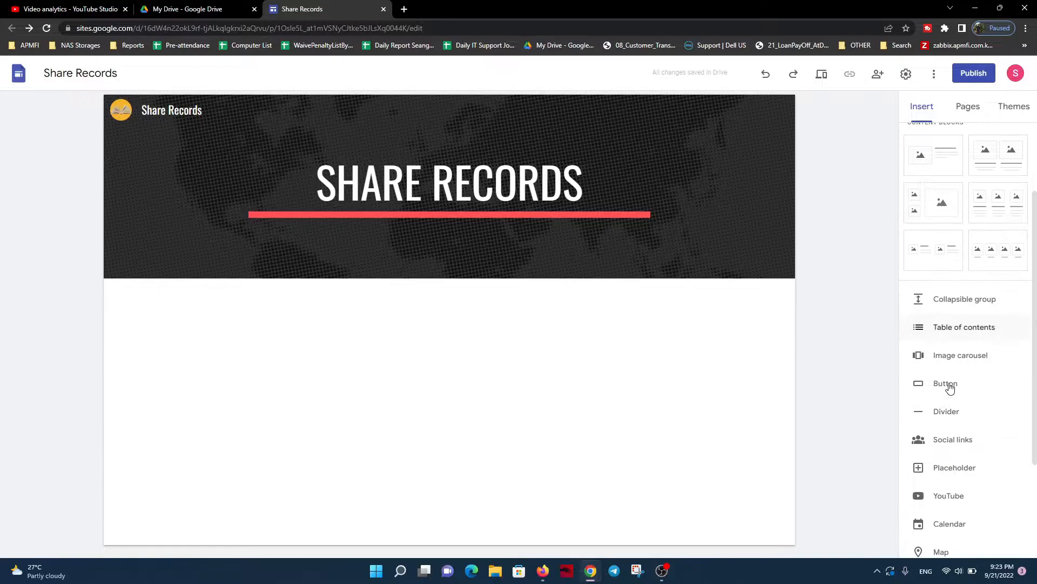
left_click(970, 307)
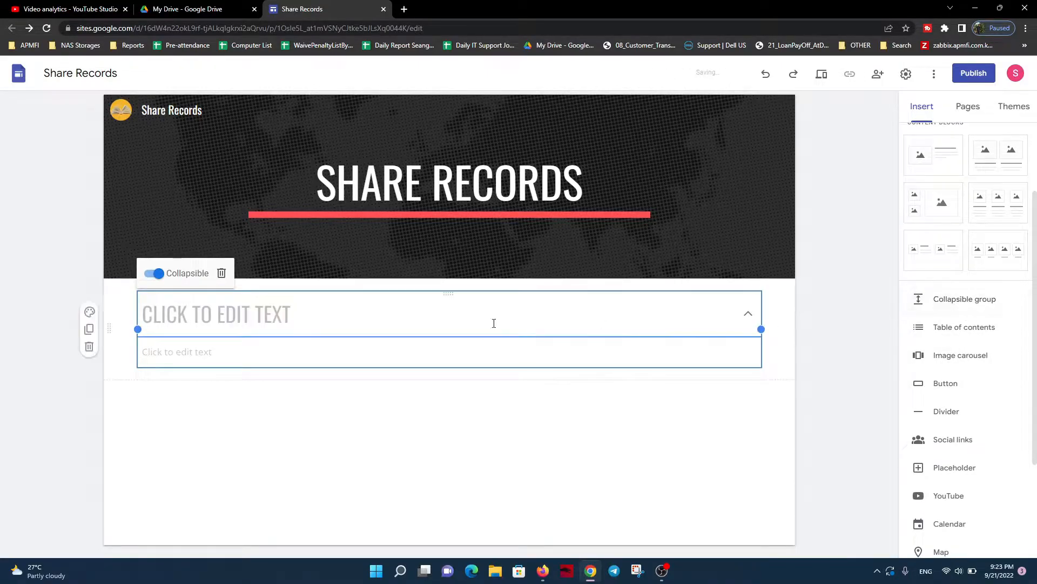
Enter "WELCOME TO SHARE RECORDS PAGE" as the heading of the collapsible group
left_click(276, 313)
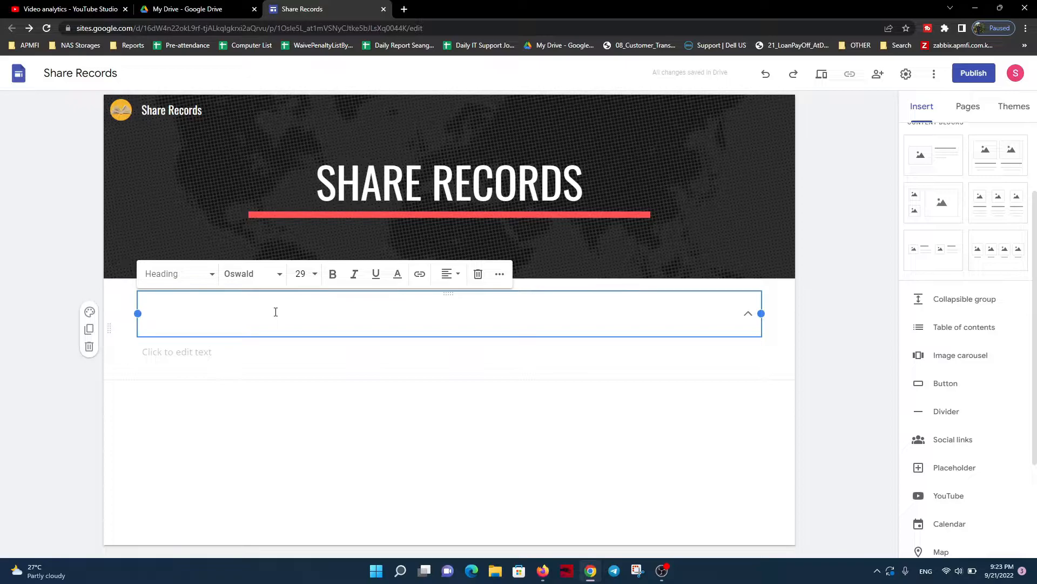
type("WEL")
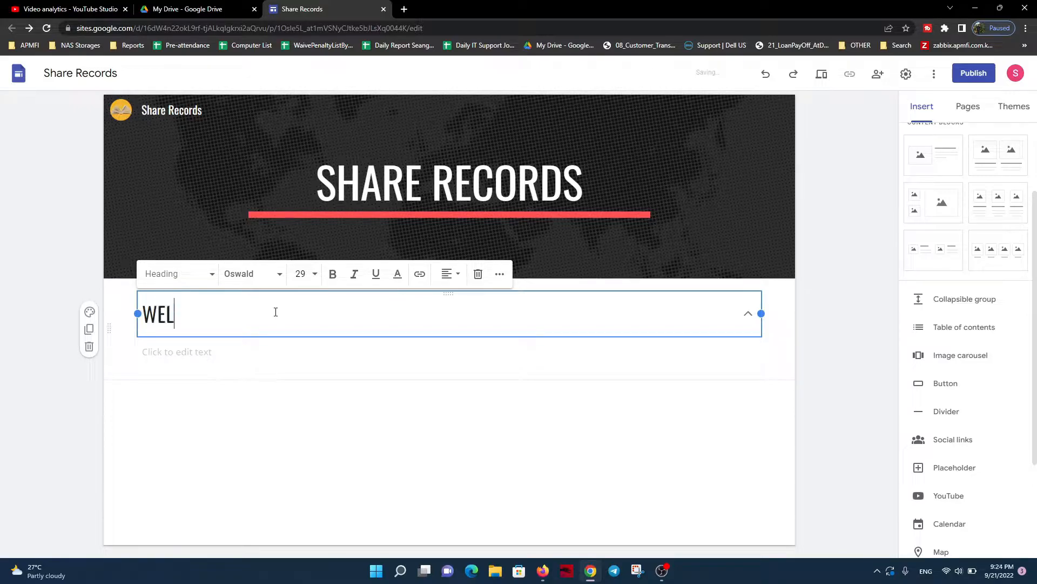
type("COME TO ")
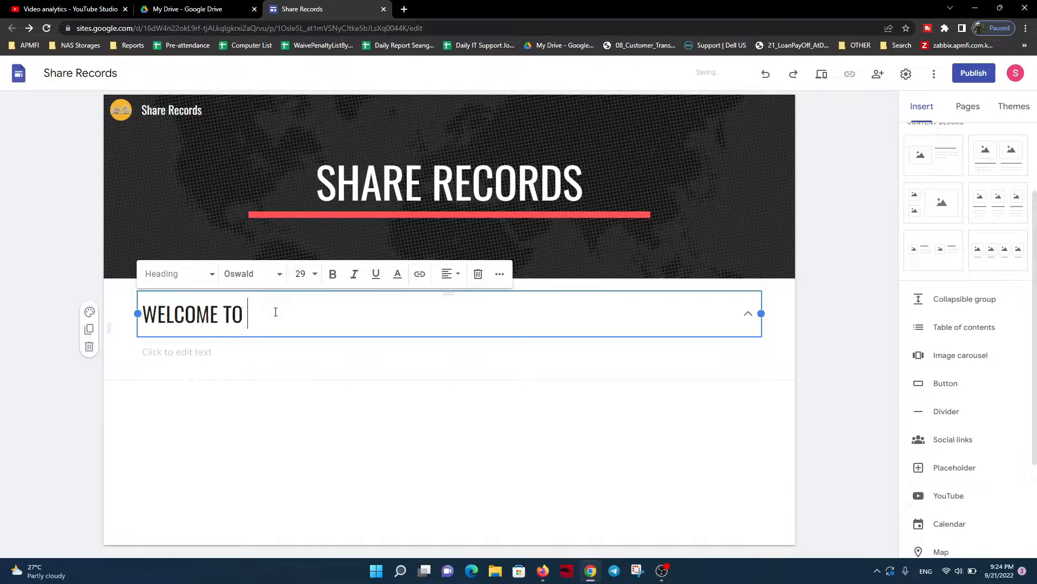
type("D")
key("BackSpace")
type("SHARE RECORDS")
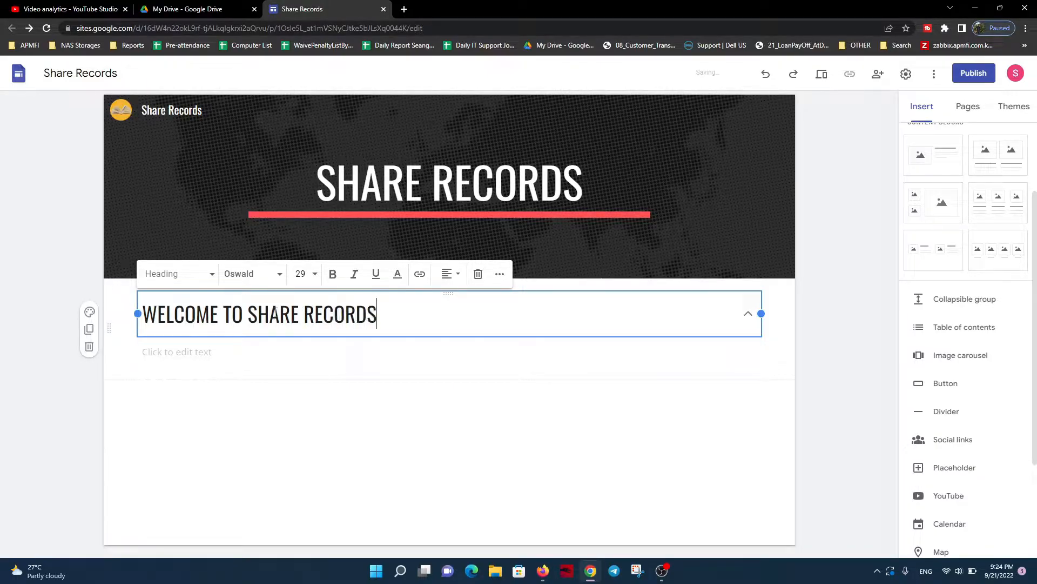
type(" PAGE")
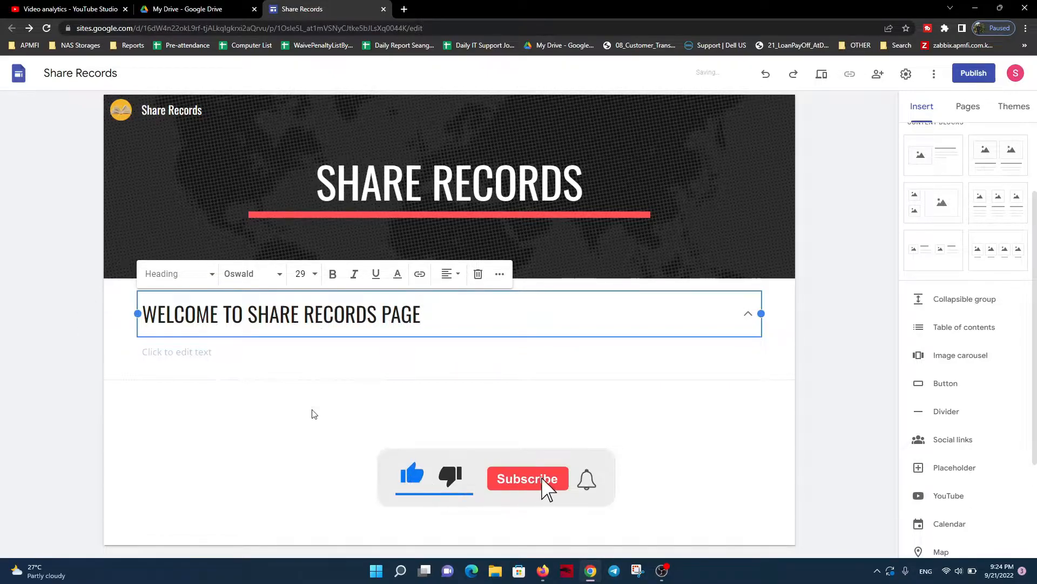
Enter "This page is provide about knowledge relate with technology and advise." as the collapsible group's body text
left_click(220, 354)
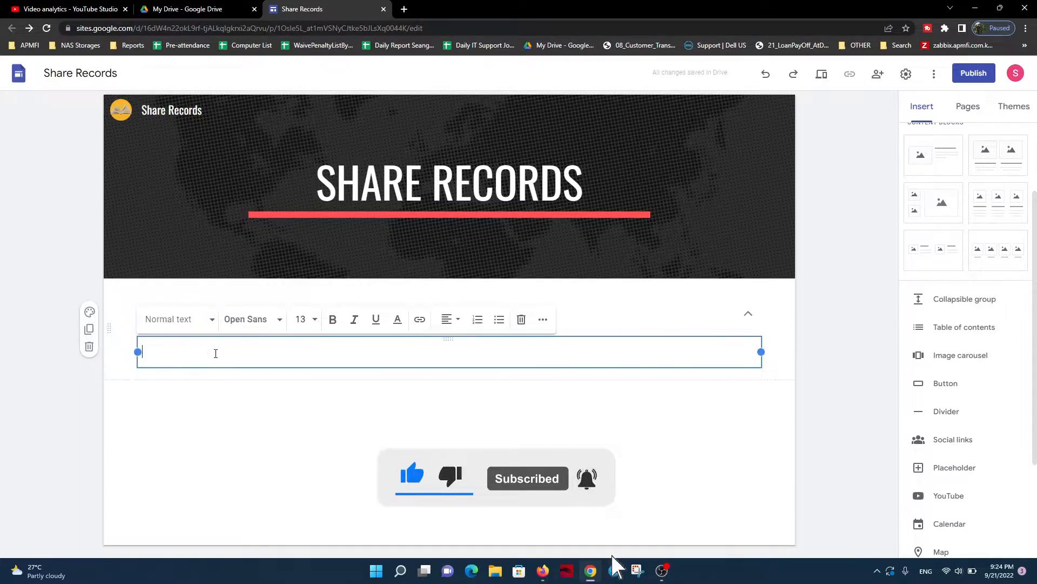
type("man")
key("BackSpace")
key("BackSpace")
key("BackSpace")
type("T")
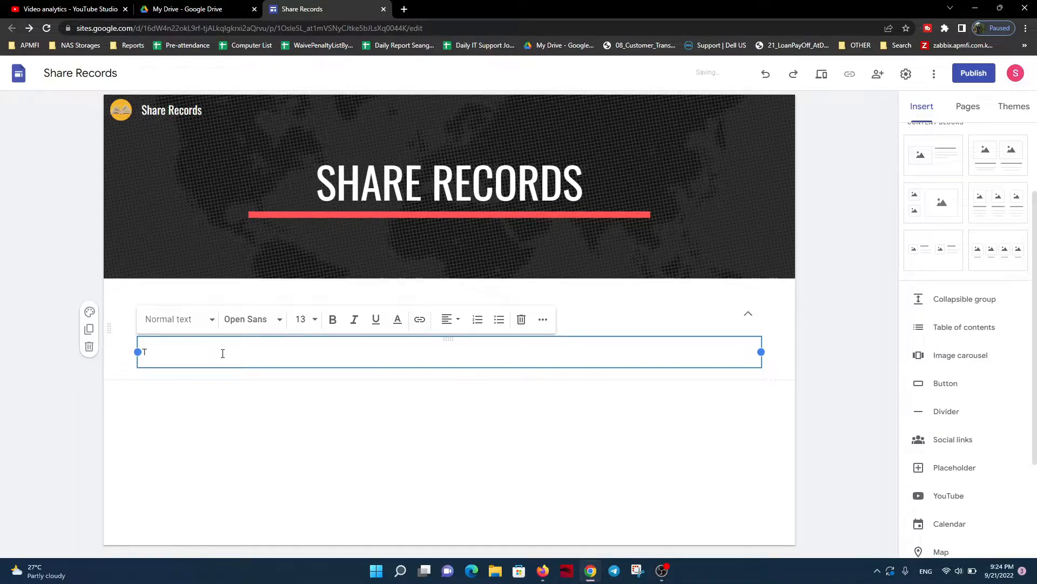
type("ahnakpage is provide about knowledge relate with techno")
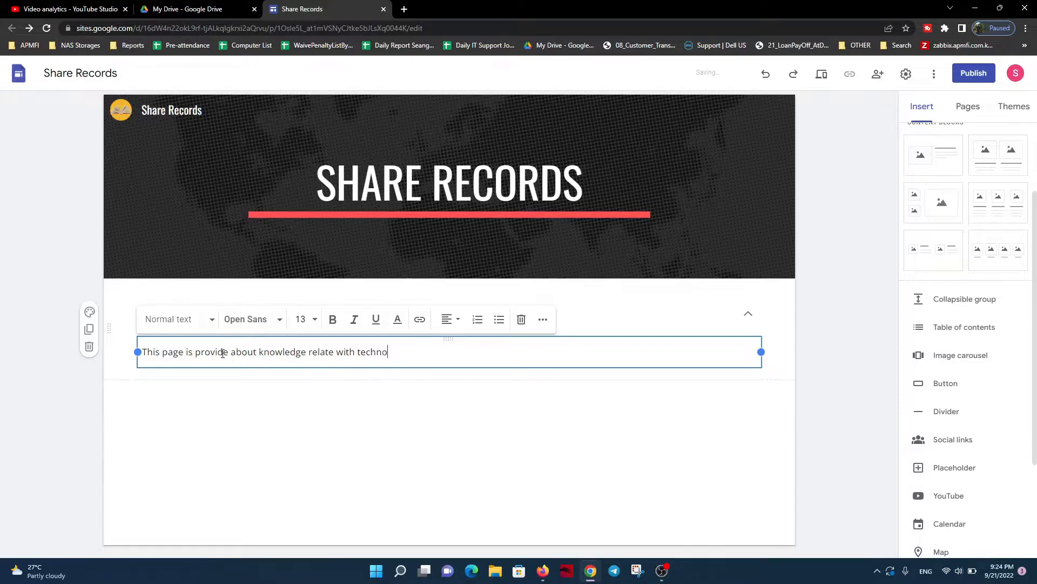
type("lgy")
key("BackSpace")
key("BackSpace")
type("and n")
left_click(316, 419)
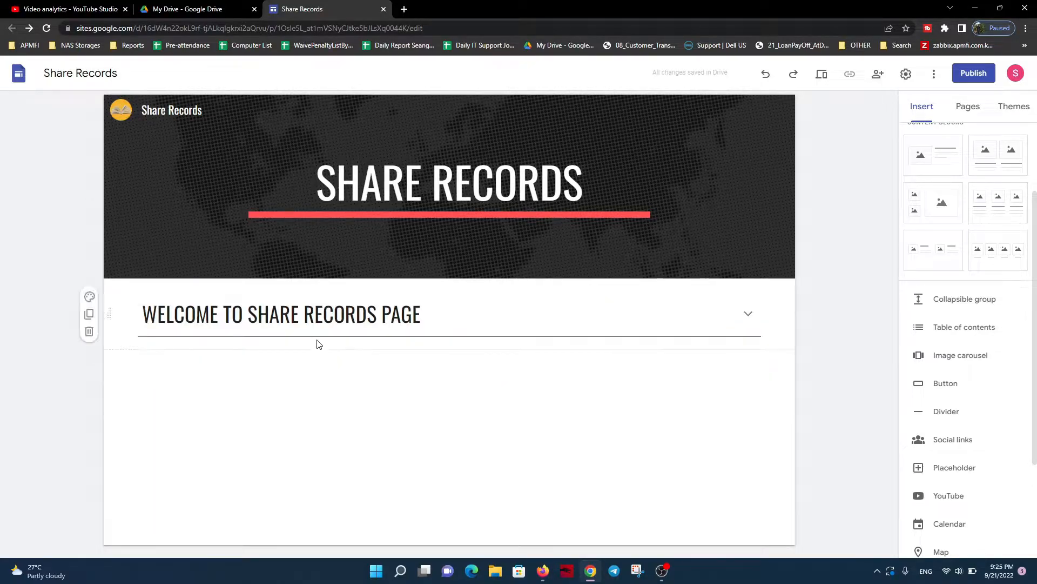
Check how the welcome group expands and collapses its body text
left_click(227, 319)
left_click(219, 384)
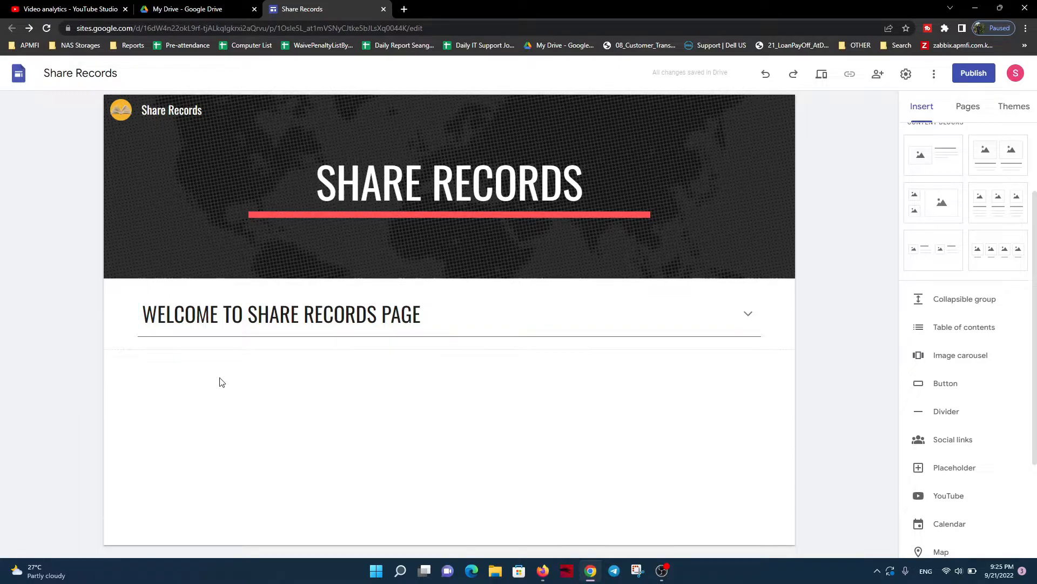
left_click(229, 318)
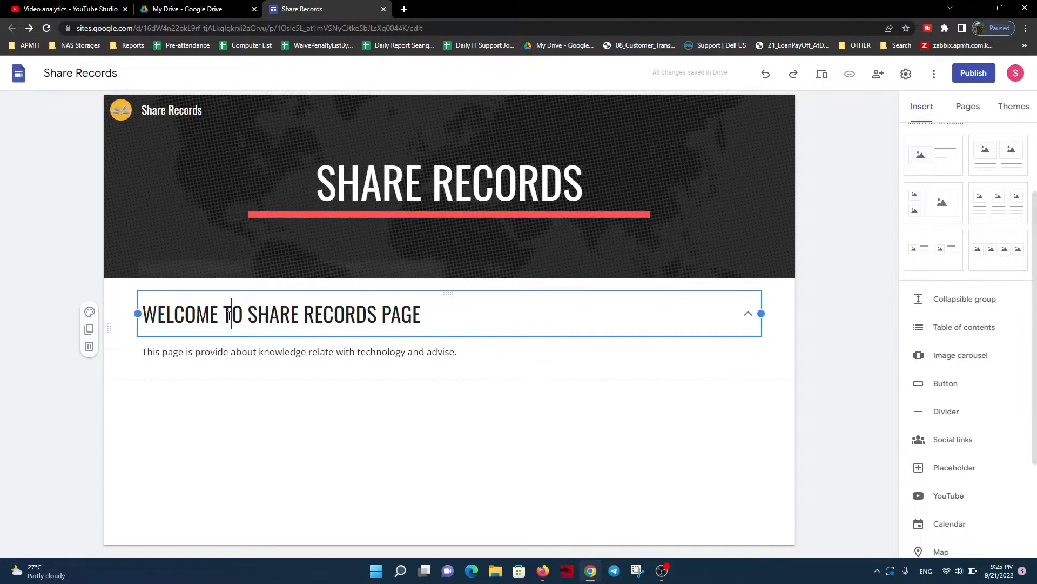
left_click(242, 409)
left_click(748, 315)
Insert a table of contents above the collapsible welcome group
left_click(618, 451)
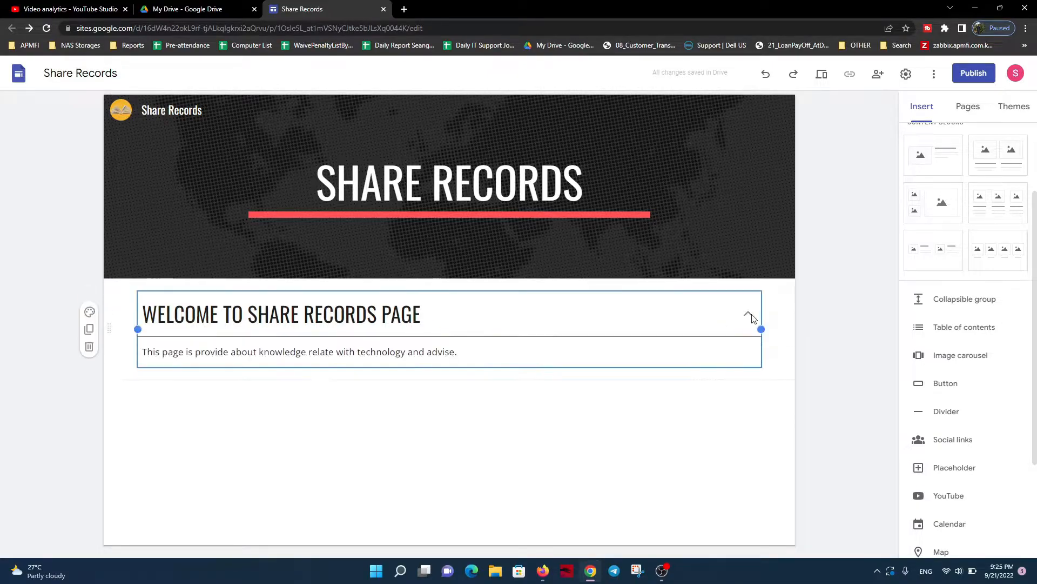
left_click(945, 329)
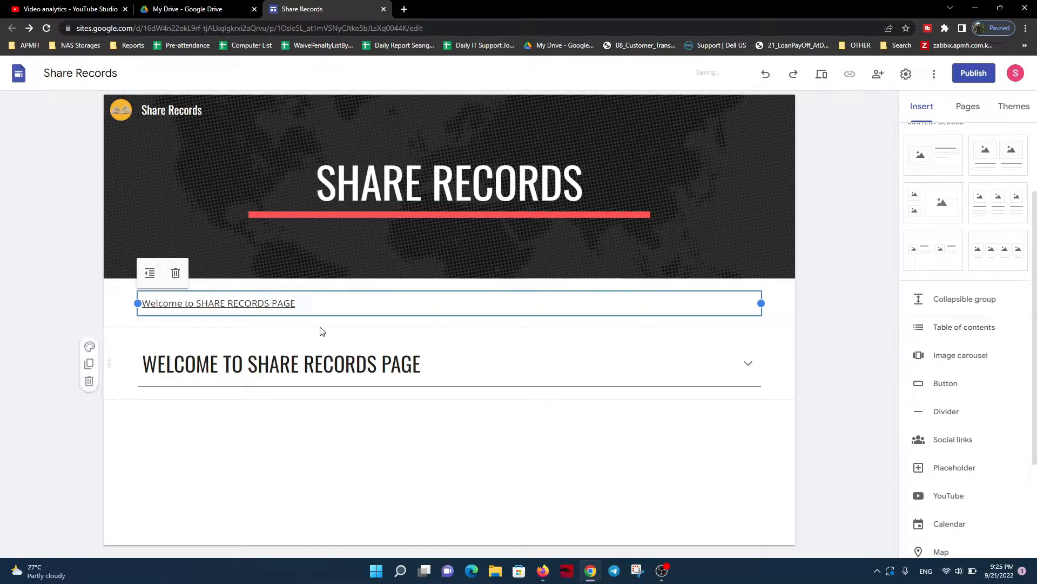
left_click(326, 438)
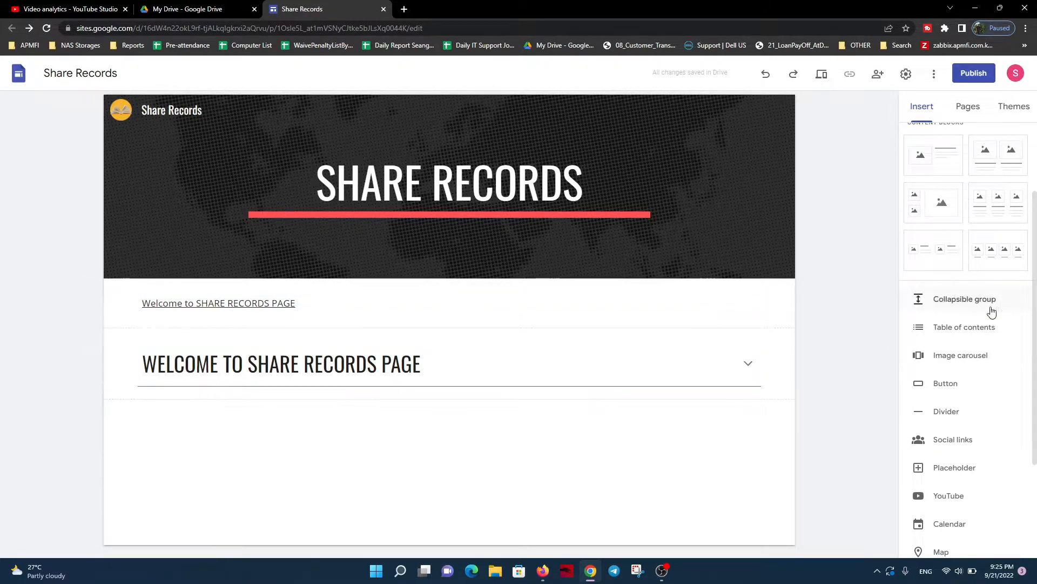
Start a new image carousel and upload the open-book channel image to it
left_click(958, 357)
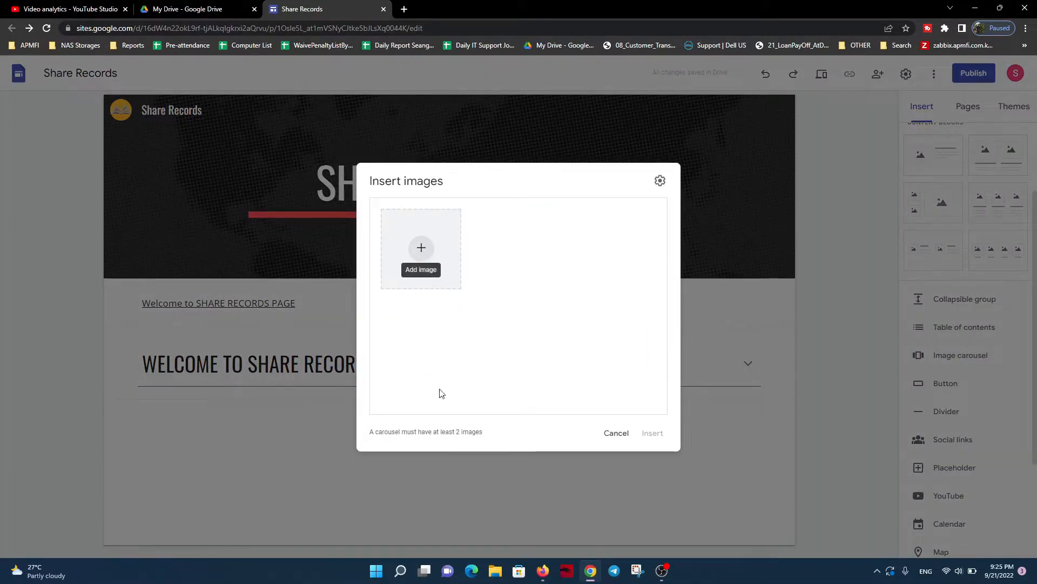
left_click(431, 259)
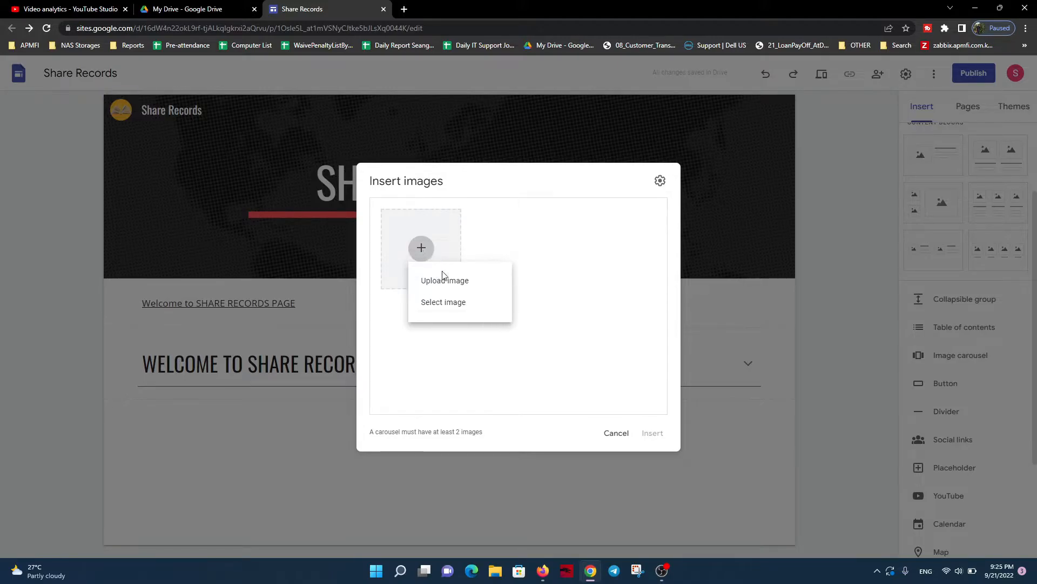
left_click(452, 289)
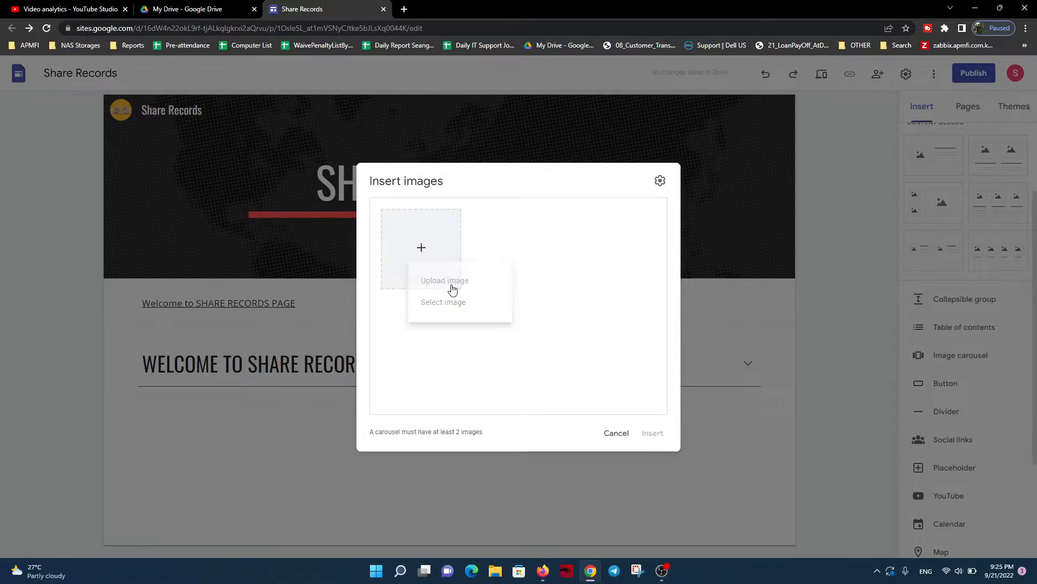
scroll(189, 207, "down", 1)
double_click(192, 138)
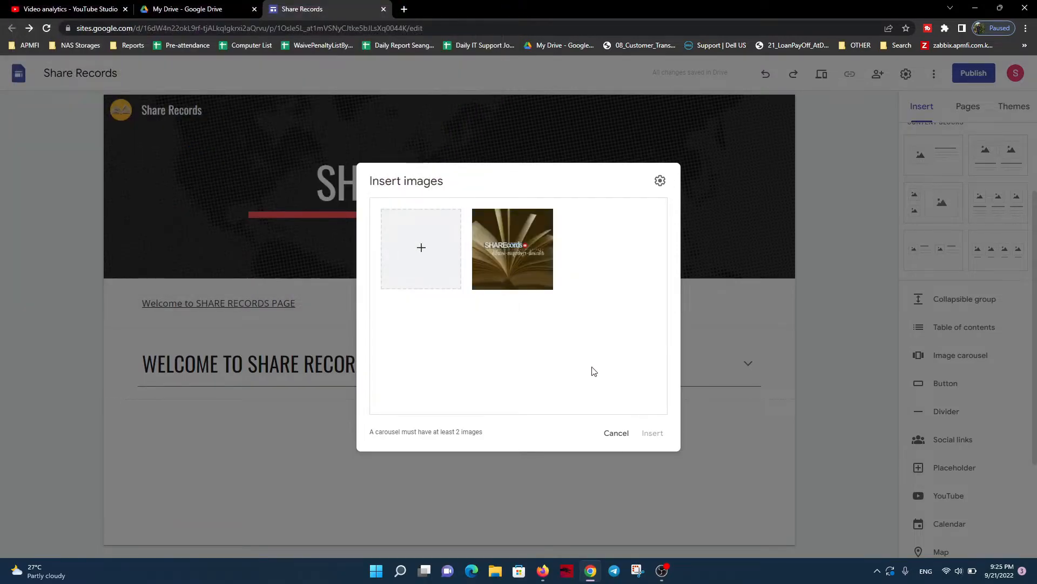
mouse_move(497, 271)
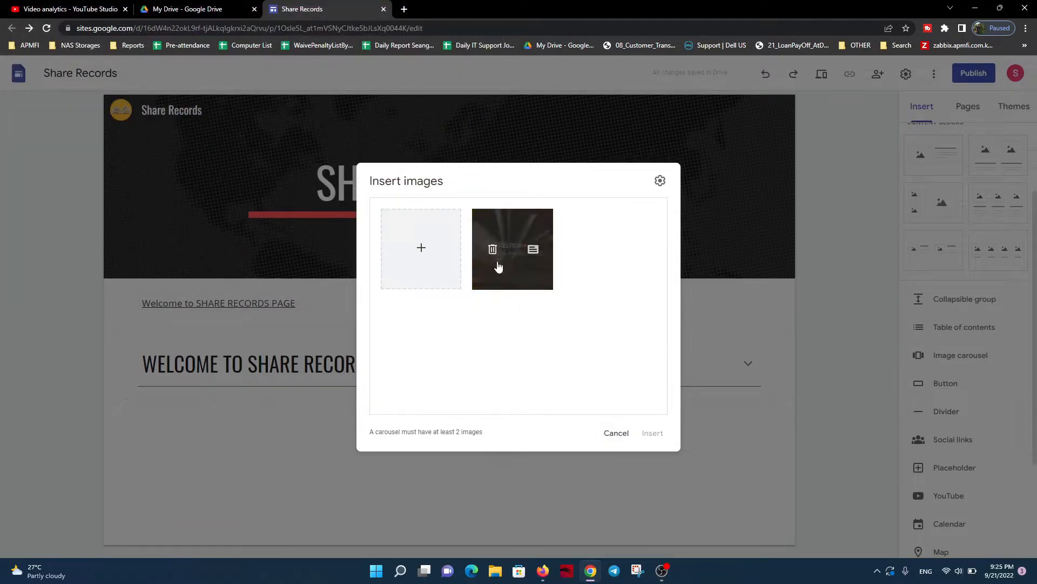
left_click(493, 249)
left_click(411, 260)
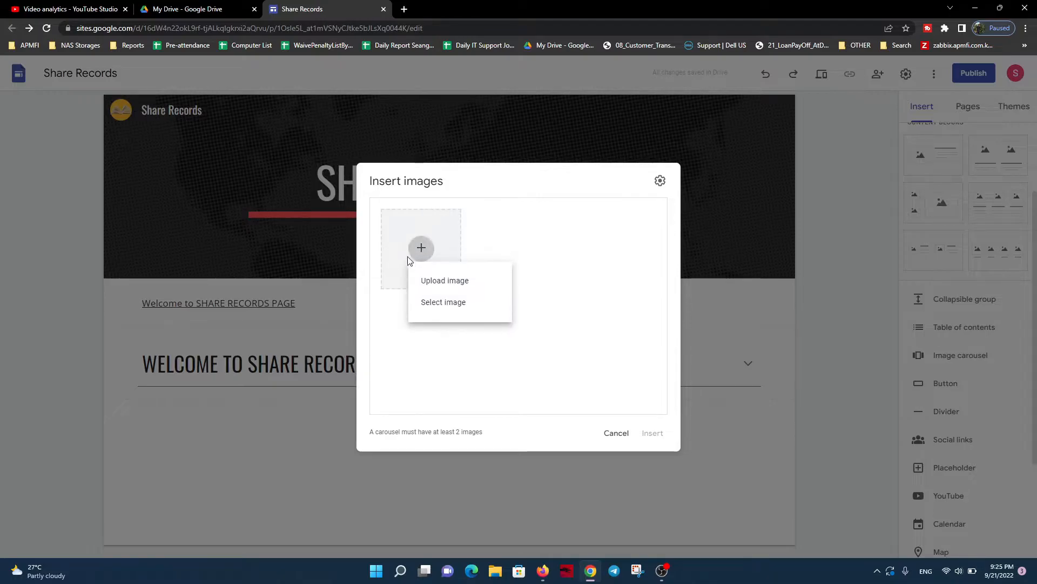
left_click(452, 285)
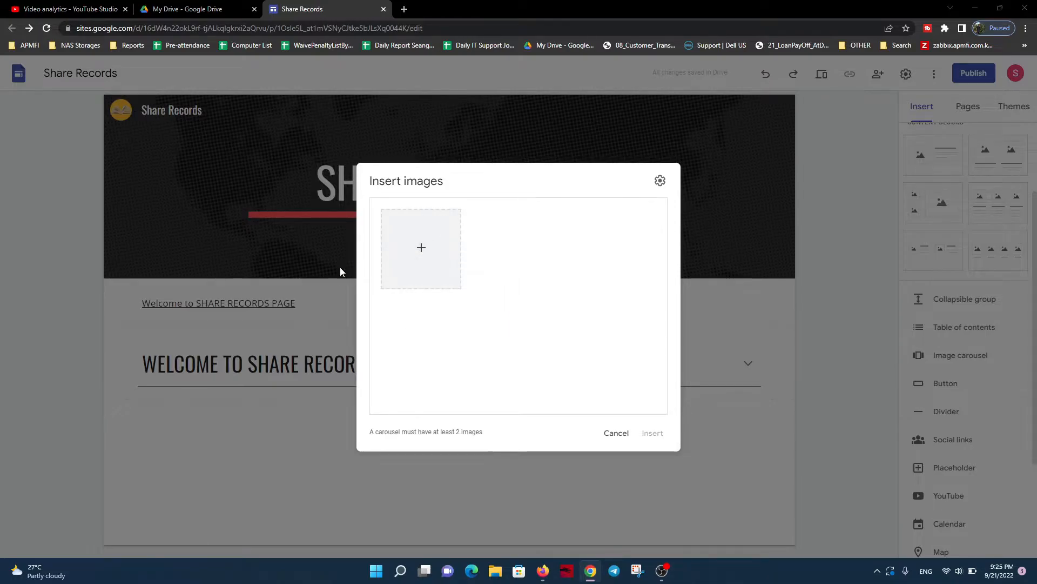
scroll(277, 210, "down", 1)
double_click(257, 212)
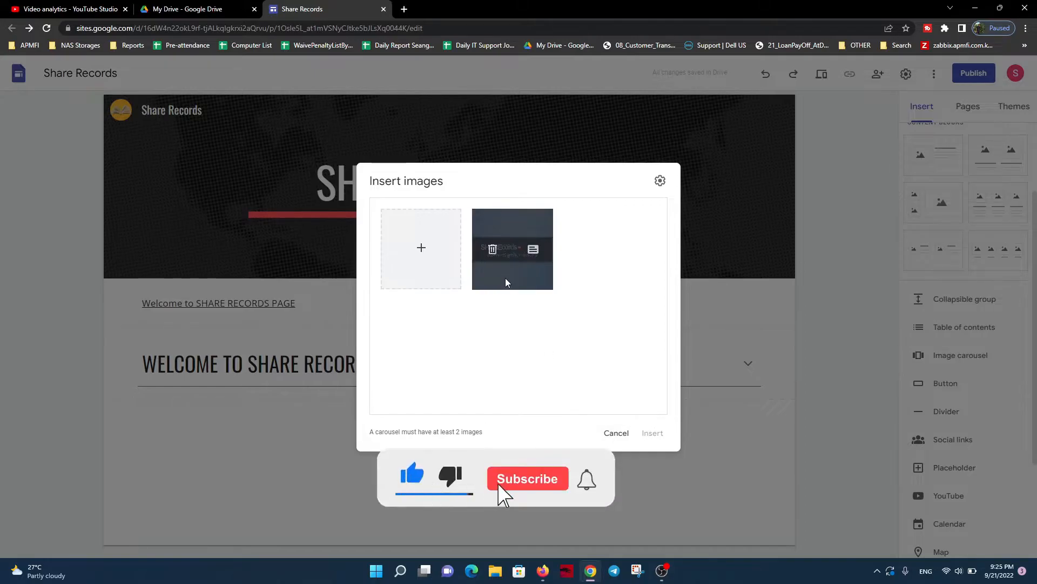
left_click(532, 248)
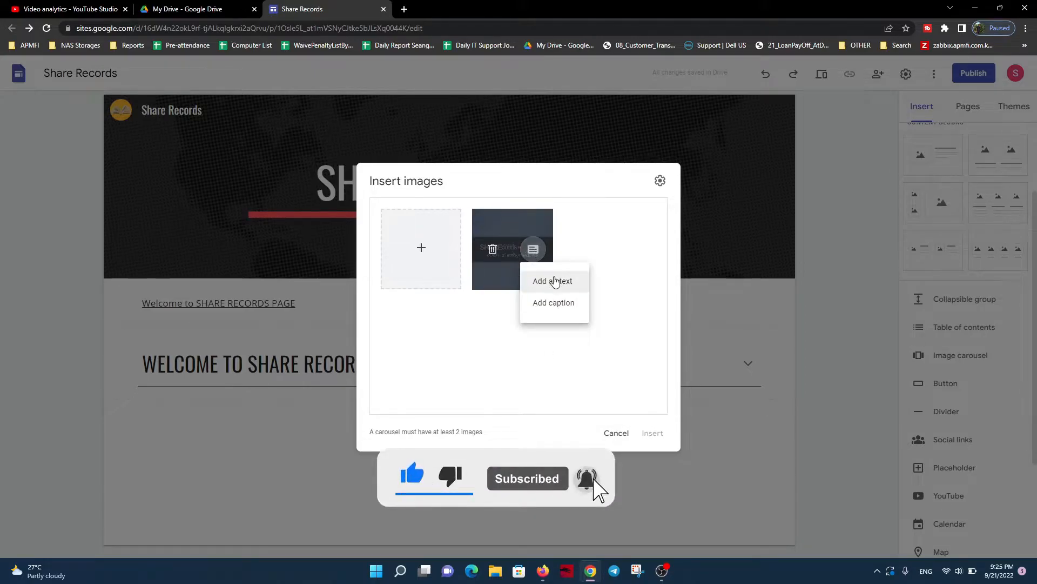
left_click(641, 248)
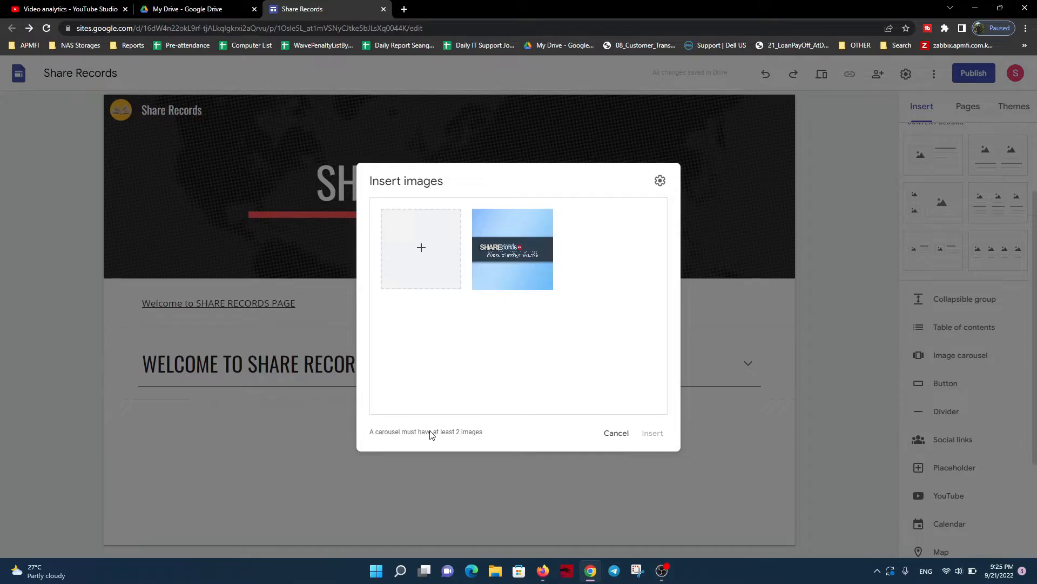
left_click(616, 432)
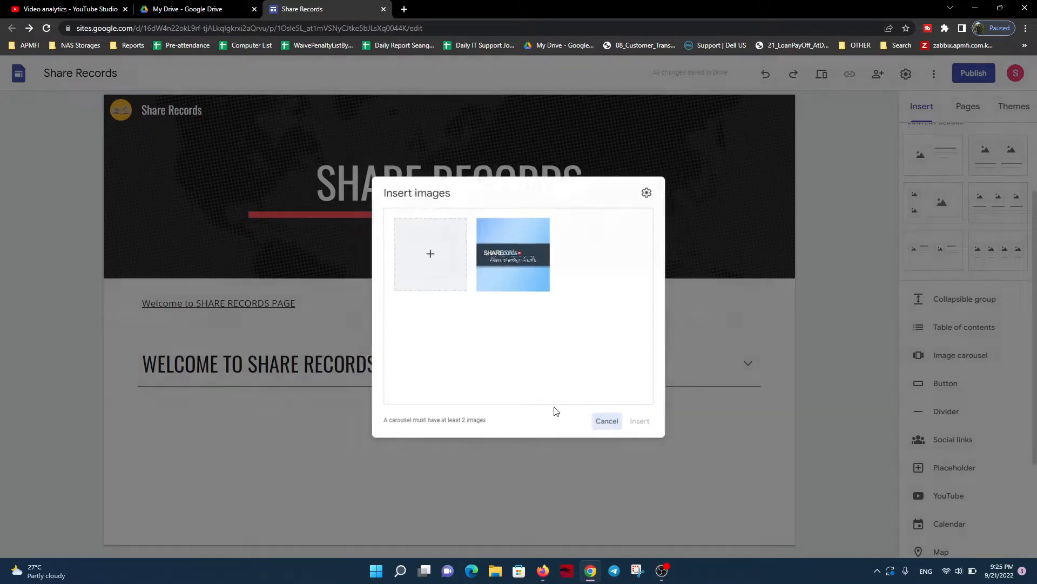
Start a new button named "SUBSCRIBE" and prepare its link for entry
left_click(940, 384)
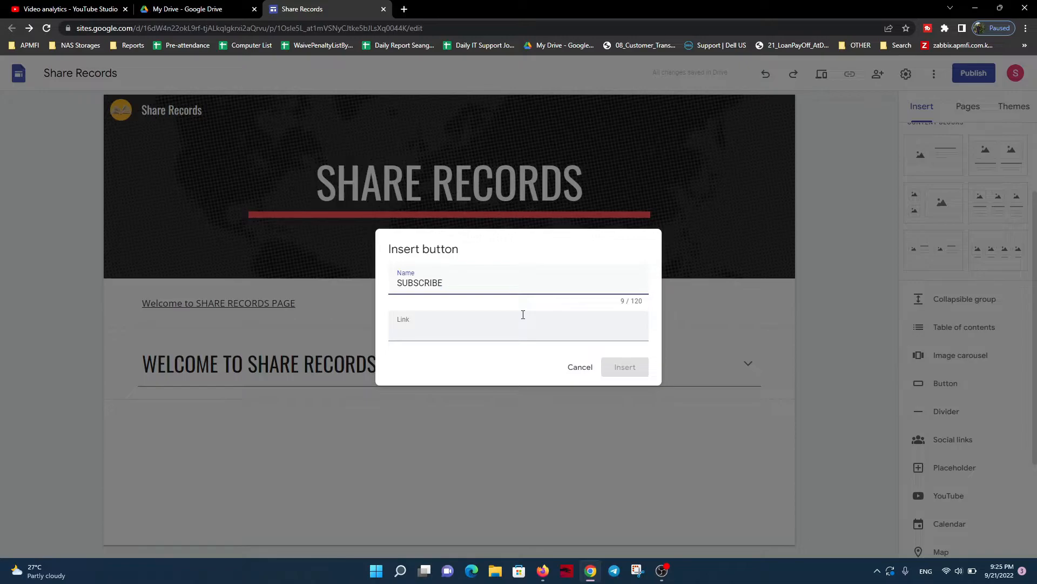
left_click(464, 336)
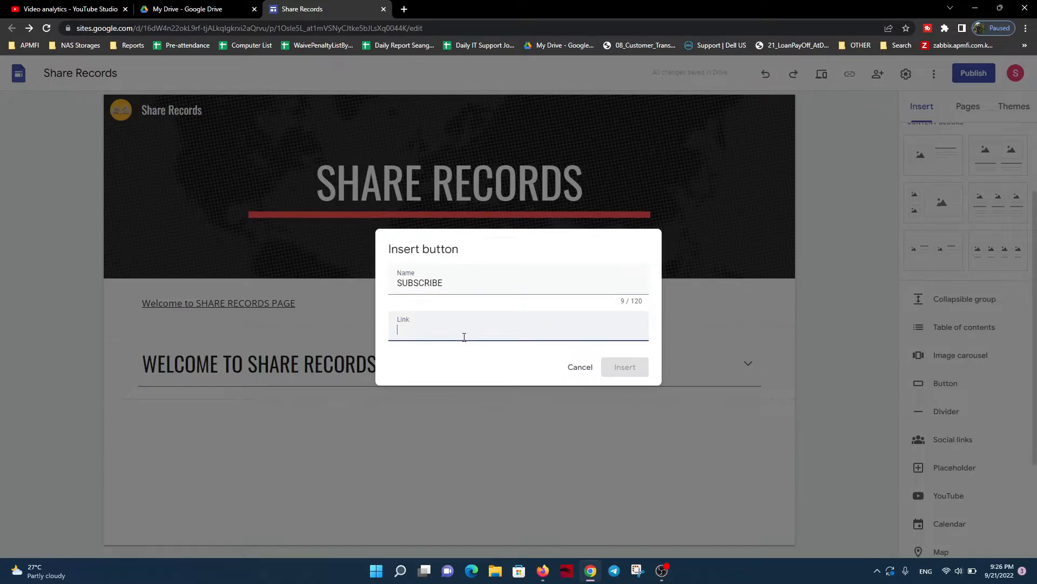
Switch to YouTube and copy the address of the SUBSCRIBE link from the Share Records channel's About page
mouse_move(84, 8)
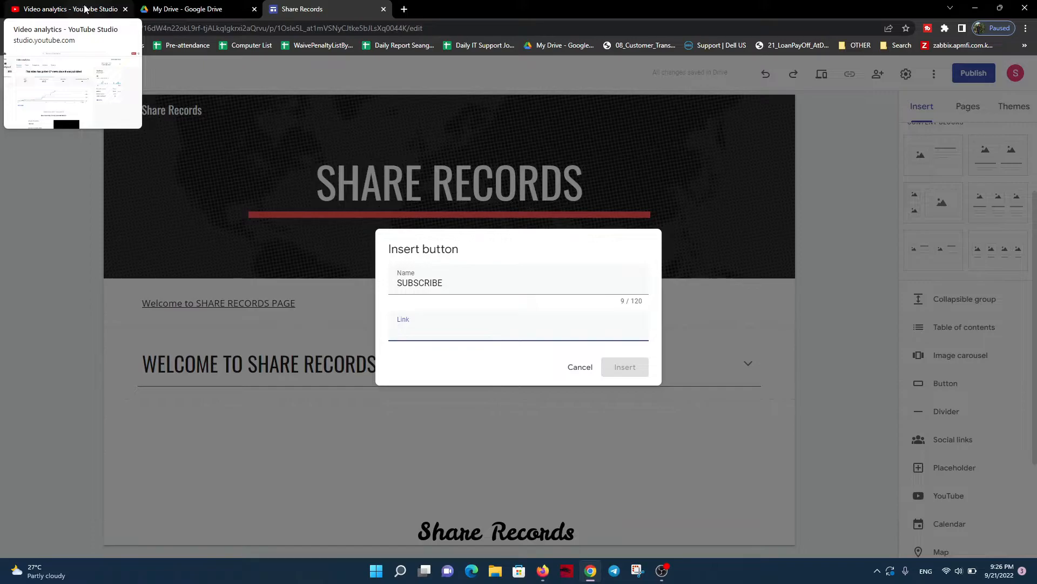
left_click(85, 8)
left_click(1017, 76)
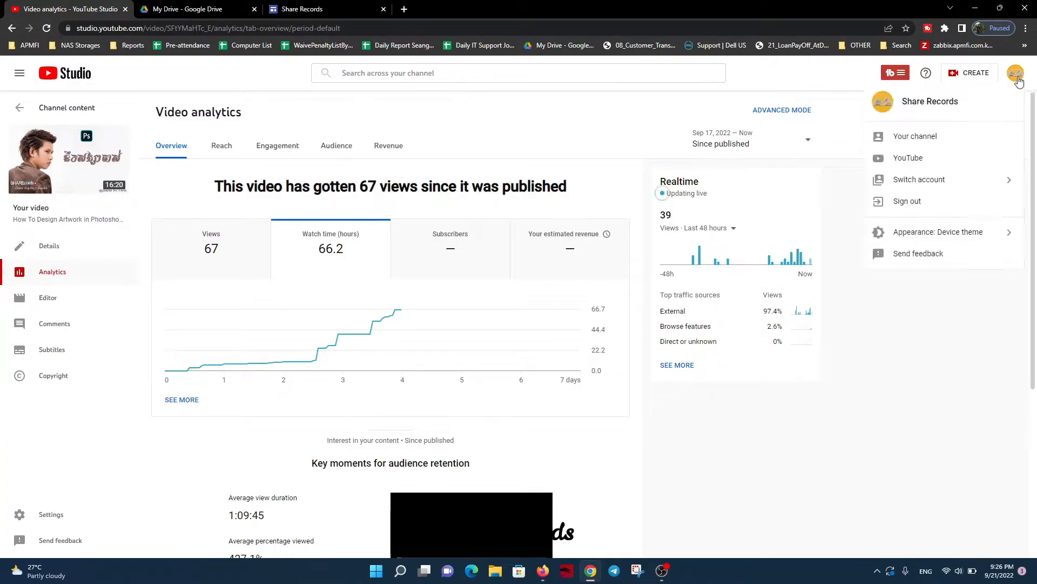
left_click(931, 145)
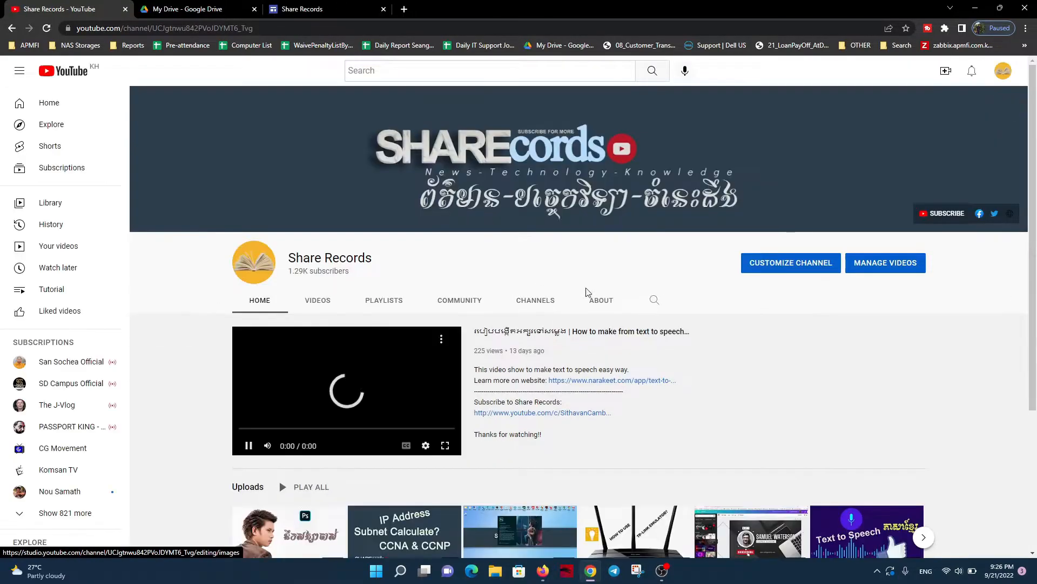
left_click(602, 300)
scroll(476, 269, "down", 3)
right_click(254, 379)
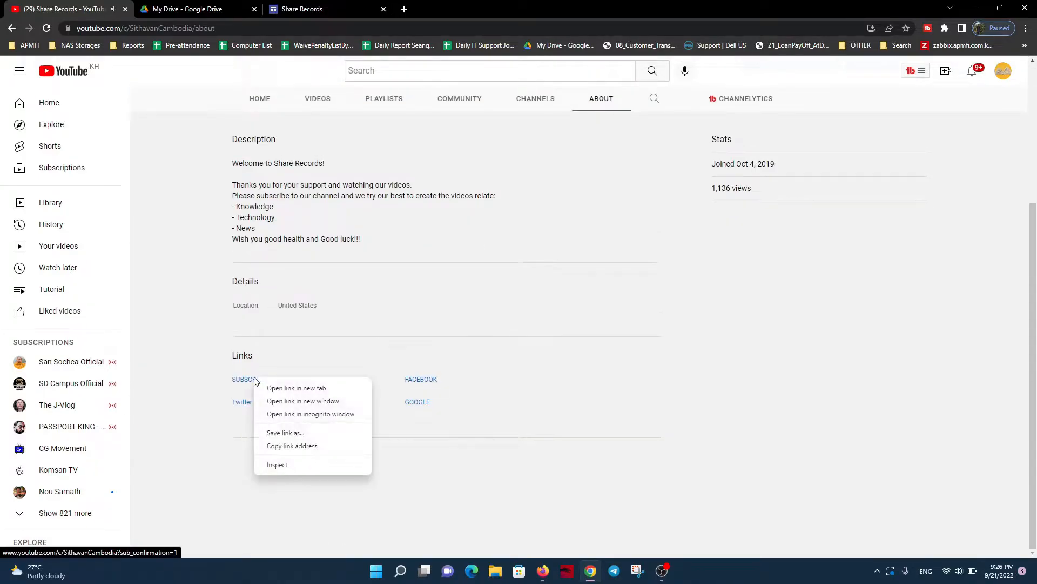
left_click(290, 446)
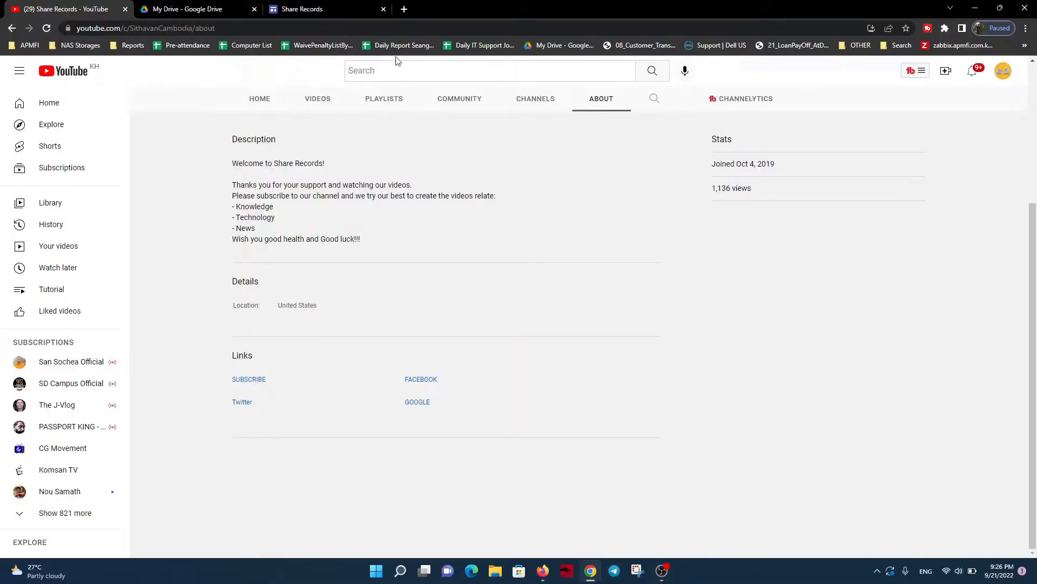
Return to the Share Records site, paste the copied address as the SUBSCRIBE button's link and insert the button
left_click(331, 7)
type("https://www.youtube.com/c/SithavanCambodia?sub_confirmation=1")
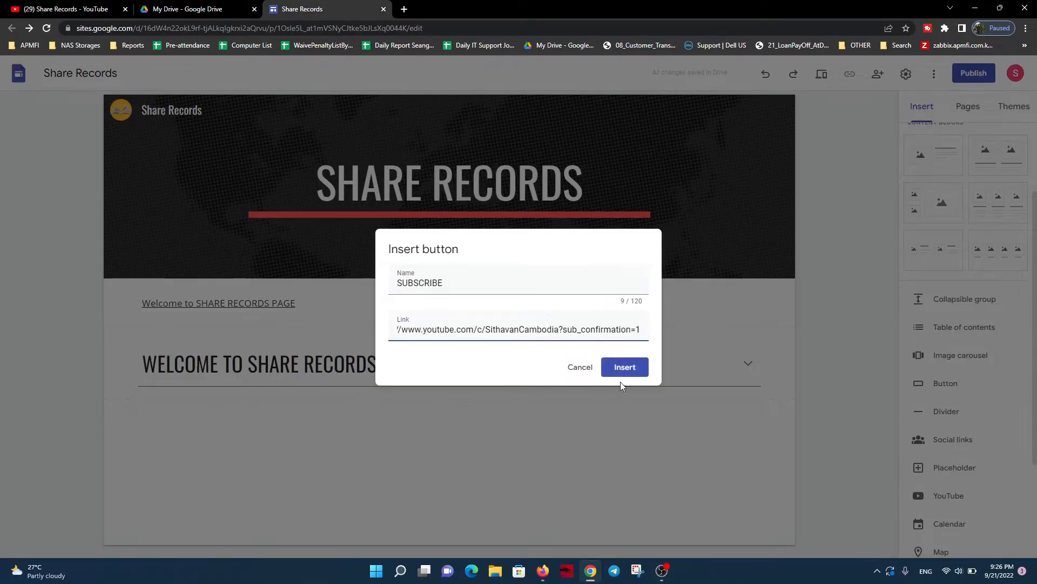
left_click(623, 367)
left_click(250, 466)
left_click(315, 359)
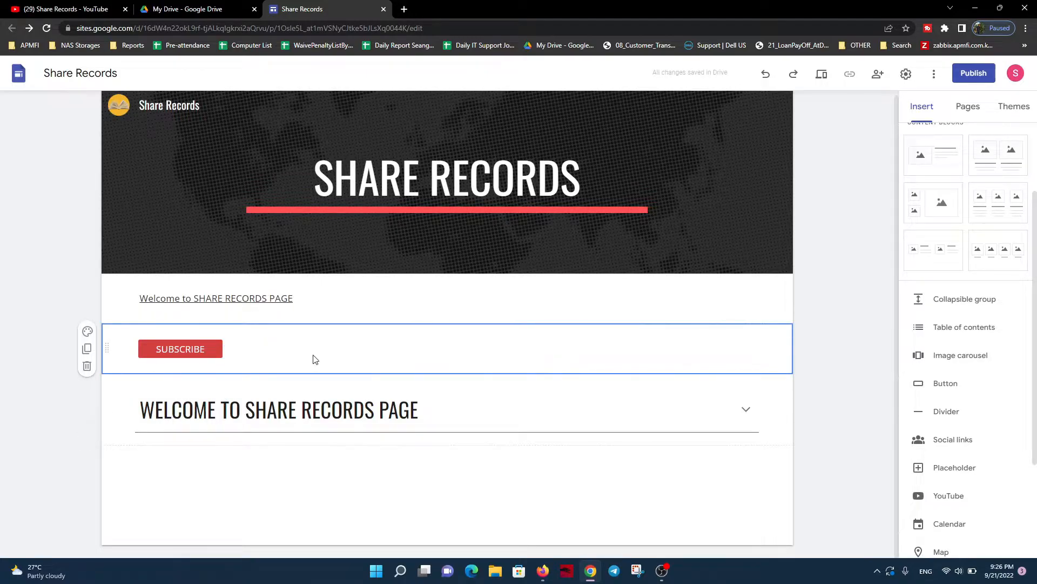
Delete the table of contents section above the SUBSCRIBE button
left_click(169, 303)
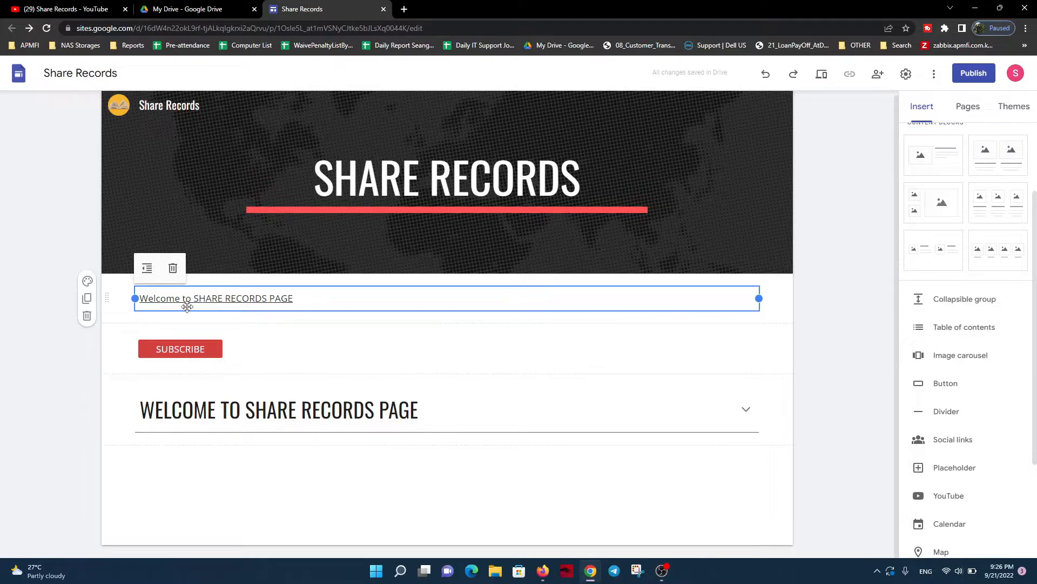
left_click(87, 316)
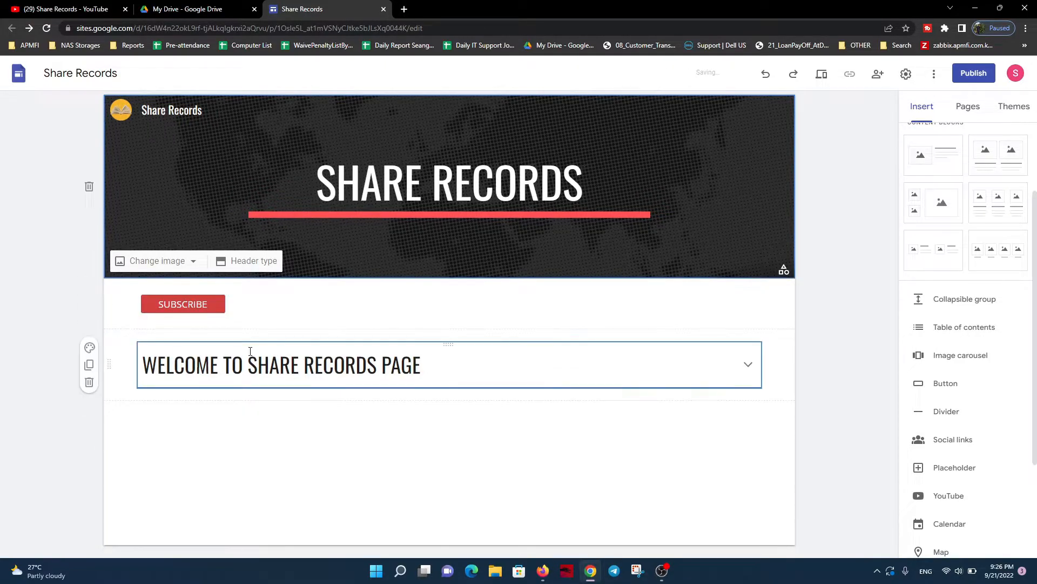
Insert a divider between the SUBSCRIBE button and the collapsible welcome group
left_click(251, 302)
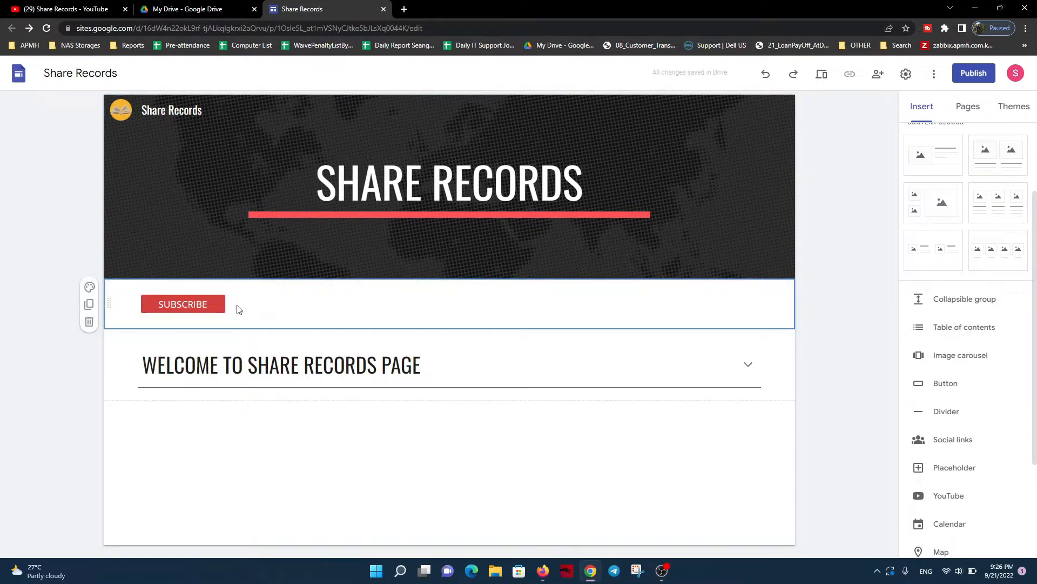
left_click(959, 420)
left_click(611, 456)
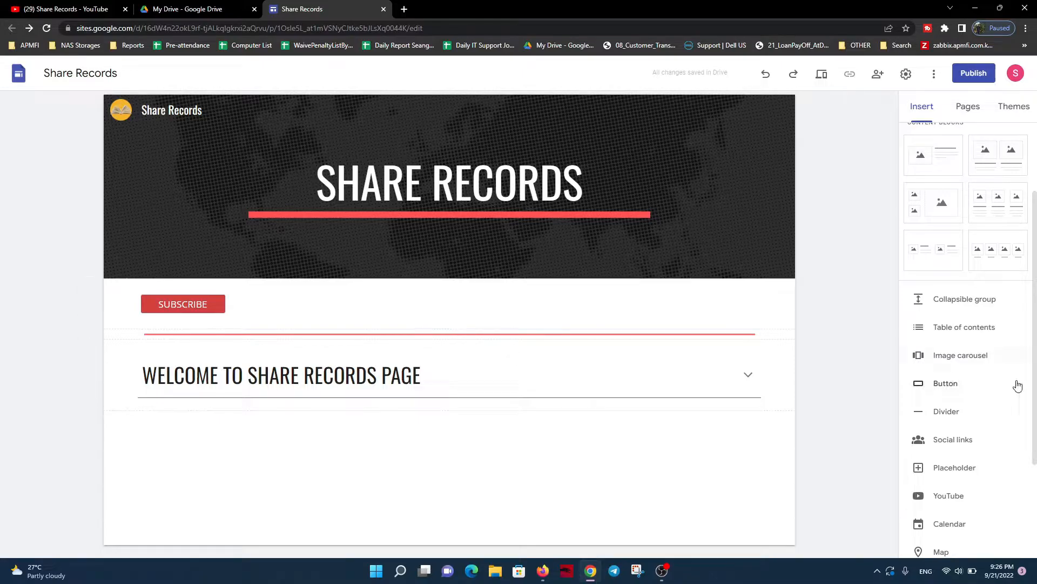
Insert social media links for facebook.com, instagram.com and youtube.com
left_click(961, 440)
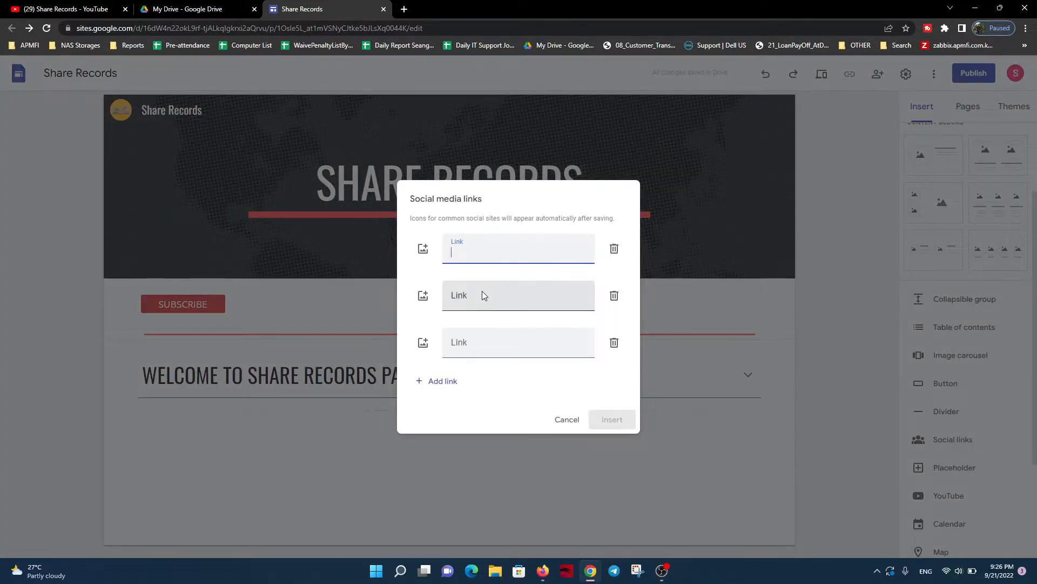
type("facebook")
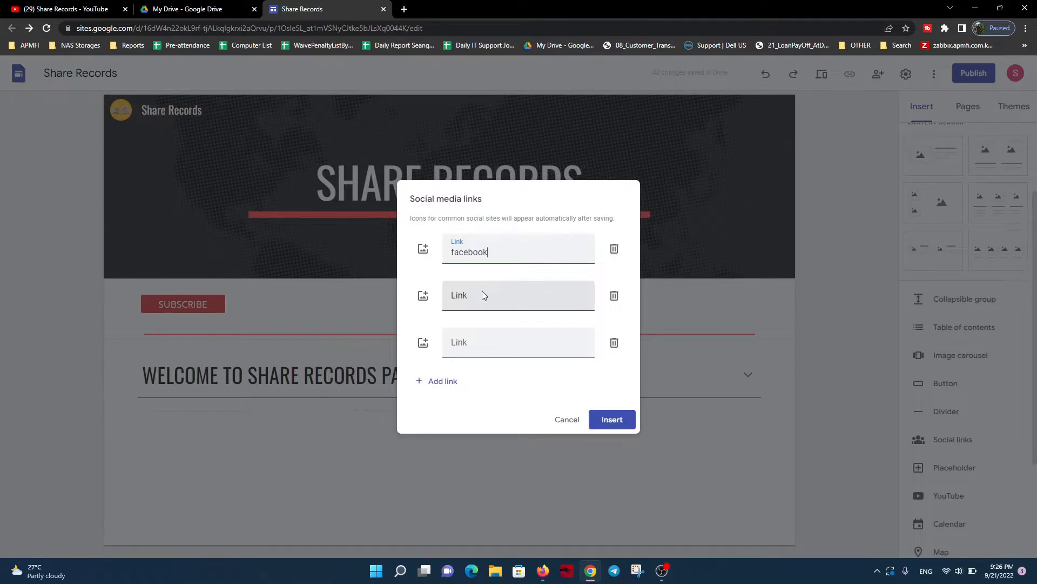
type(".com")
left_click(481, 297)
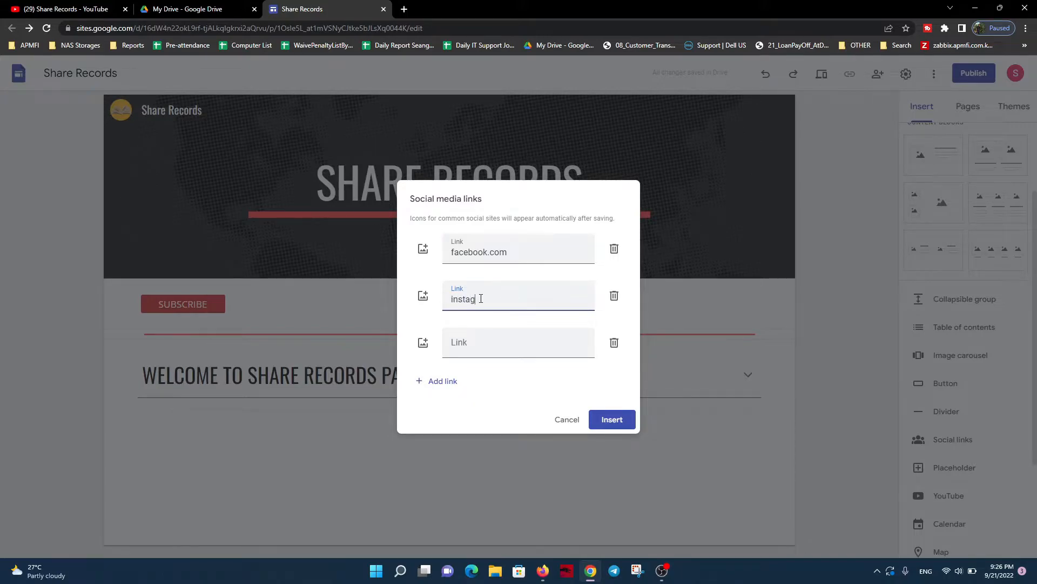
type("instagram.com")
key("Tab")
key("Tab")
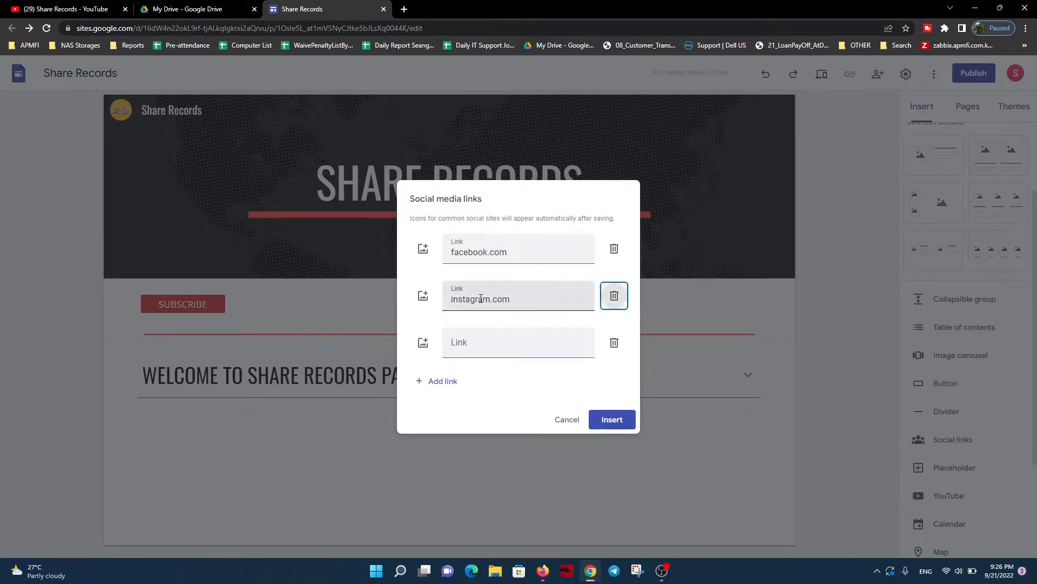
key("Tab")
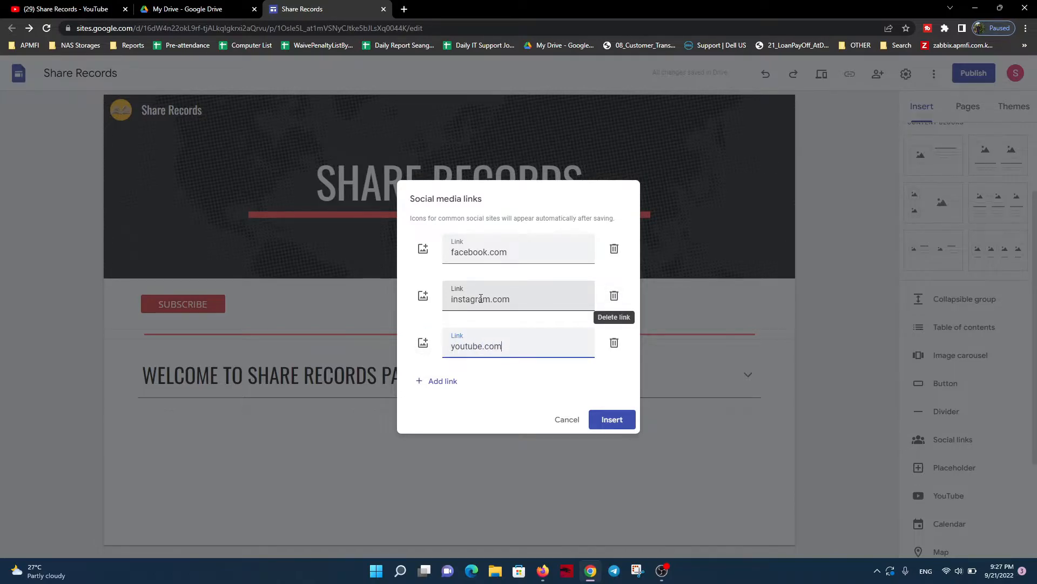
left_click(623, 420)
left_click(265, 493)
Move the social icons into the SUBSCRIBE button's row and shift the button closer to them
left_click(249, 351)
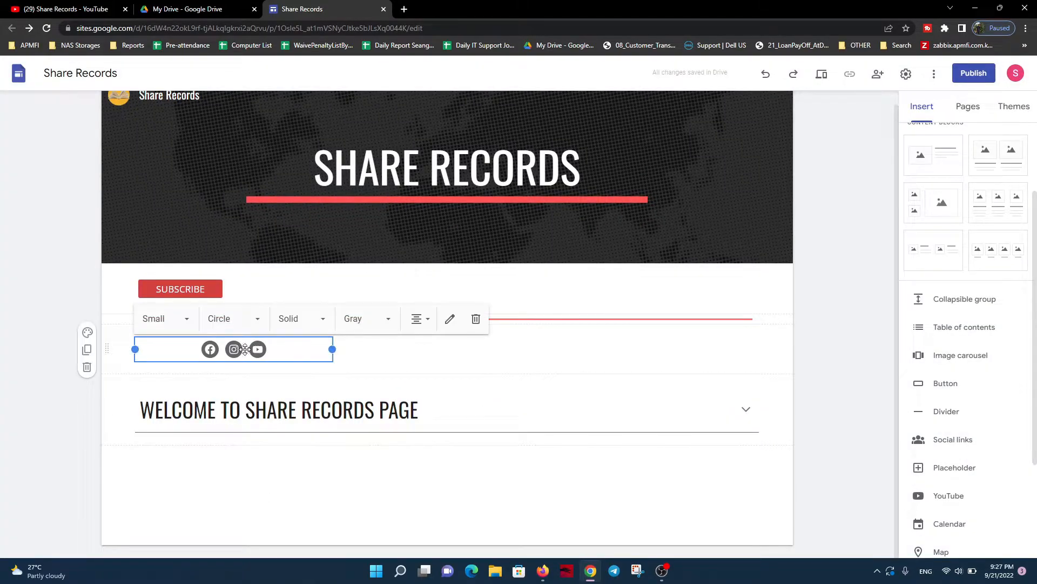
left_click_drag(248, 351, 455, 302)
left_click(211, 303)
left_click_drag(210, 304, 345, 301)
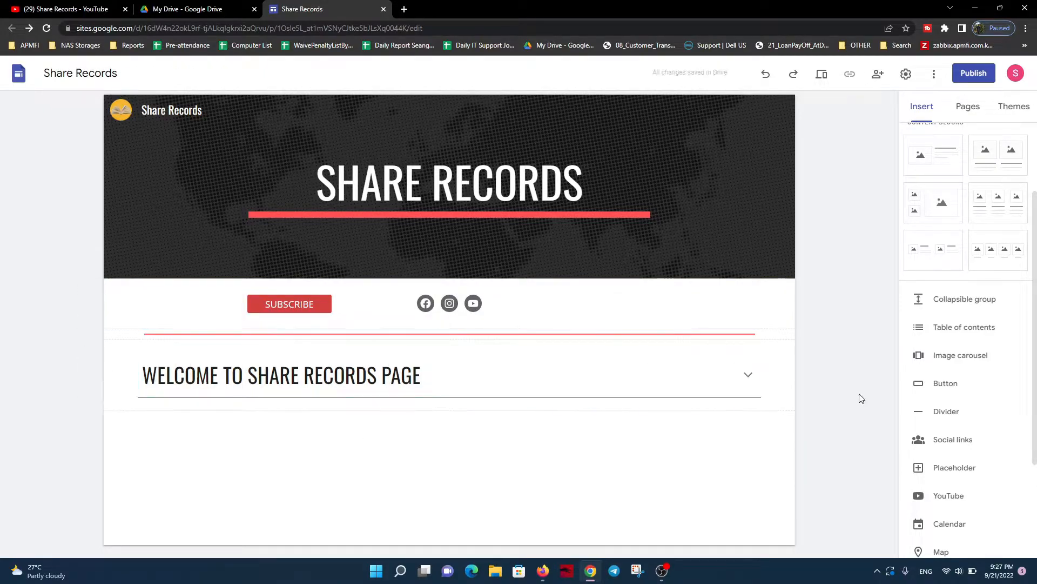
Insert a placeholder between the SUBSCRIBE row and the divider
left_click(977, 474)
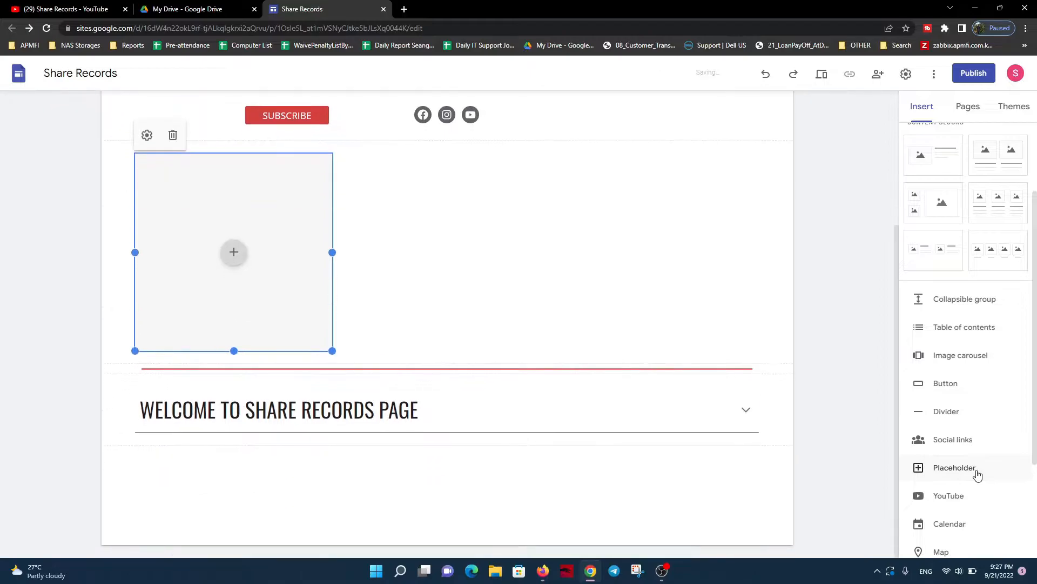
scroll(621, 374, "up", 2)
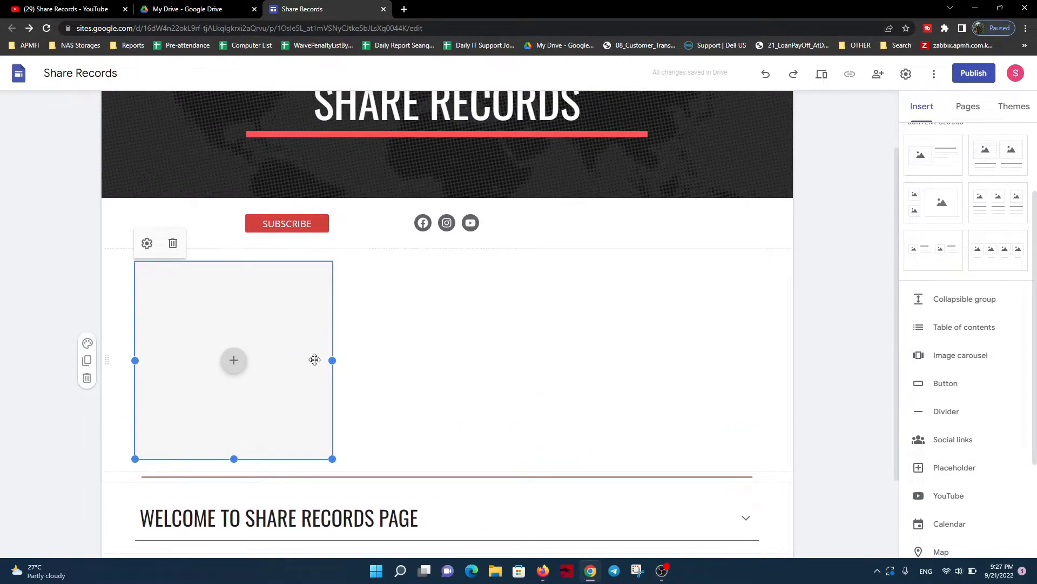
left_click(400, 346)
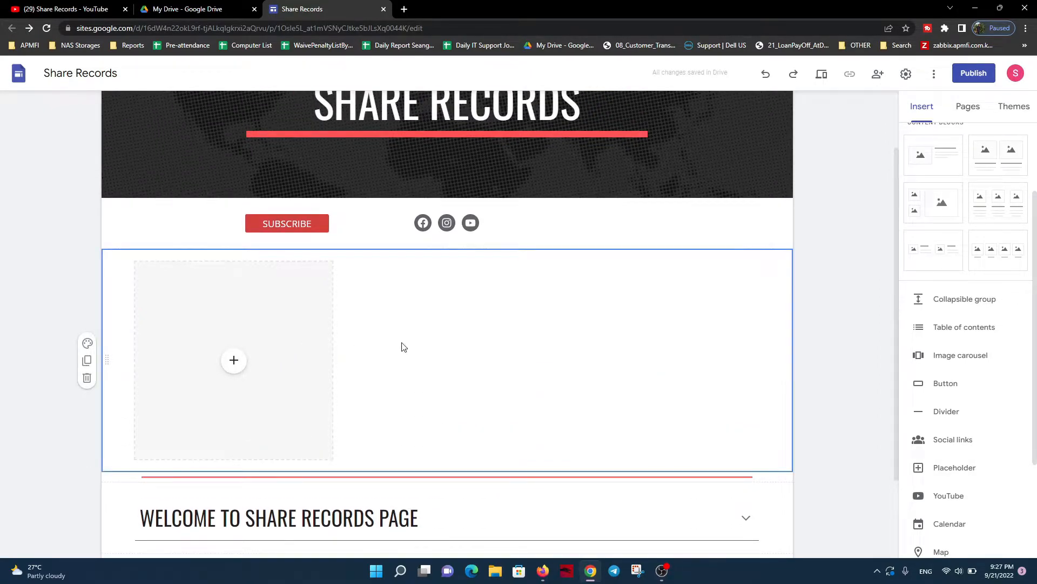
Open image selection for the placeholder and look through the Photos, image search, URL and Google Drive sources
left_click(241, 367)
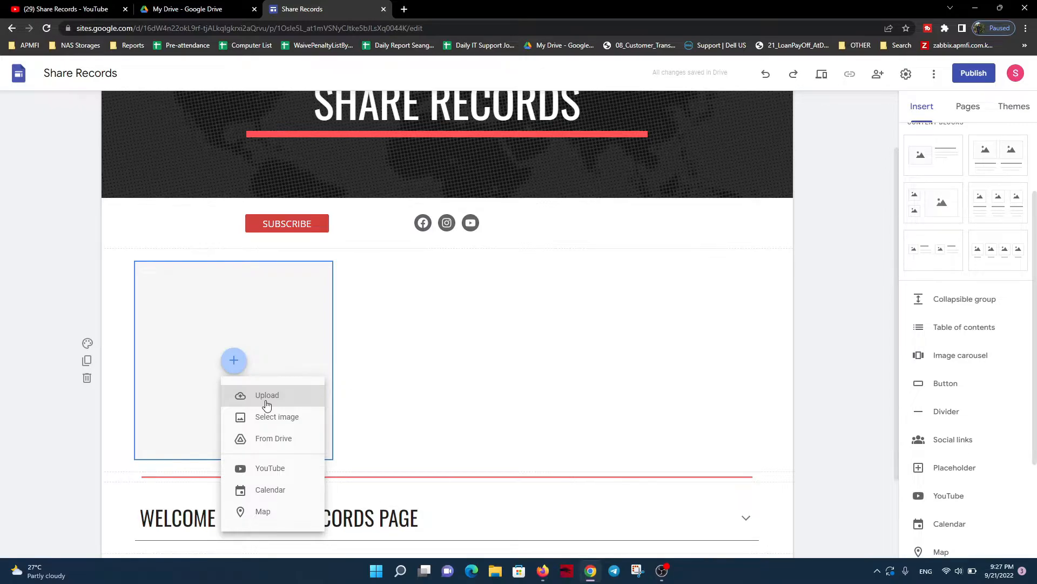
left_click(264, 421)
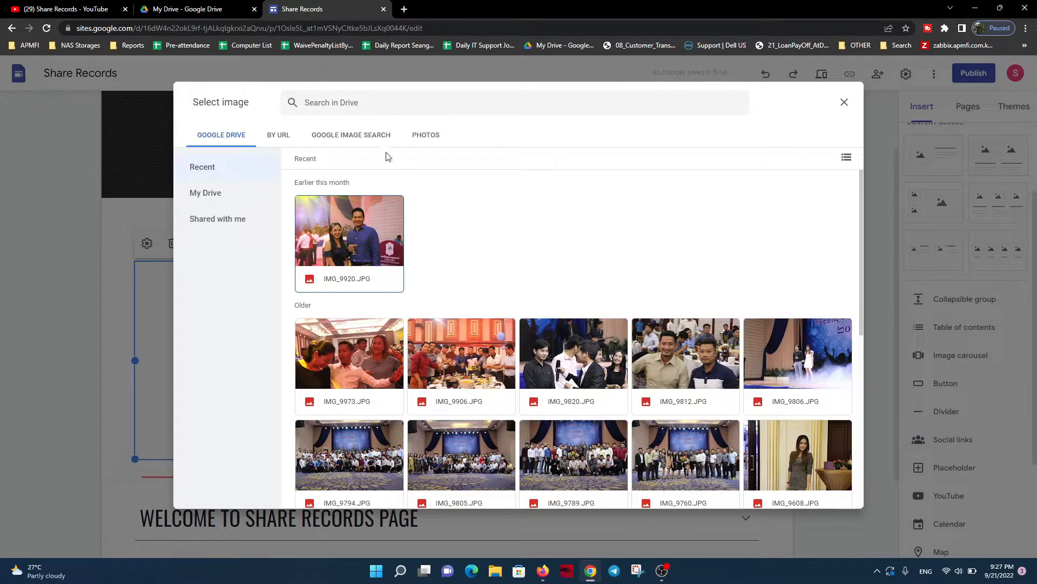
left_click(423, 136)
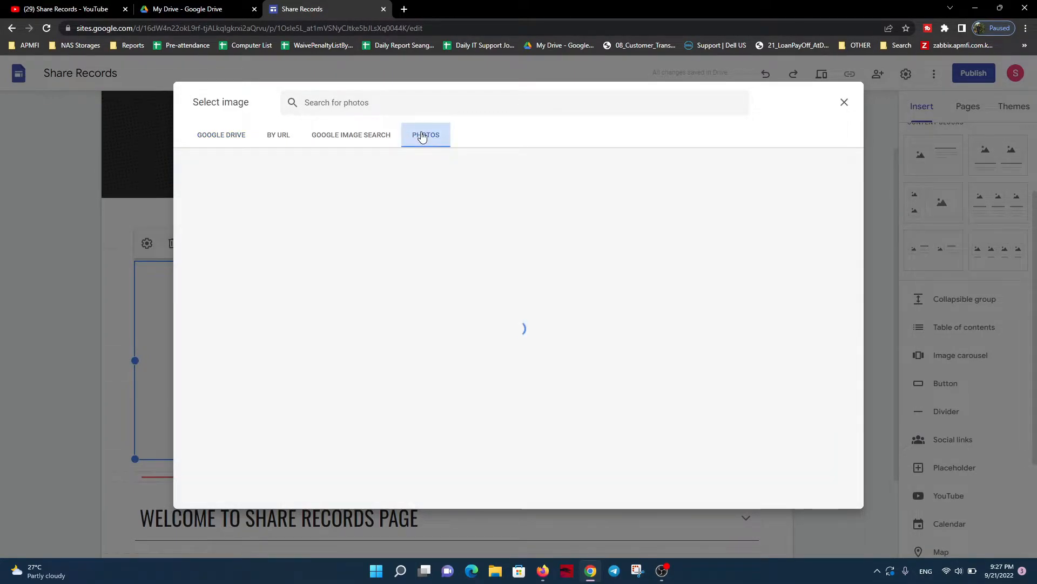
left_click(359, 136)
left_click(280, 138)
left_click(239, 139)
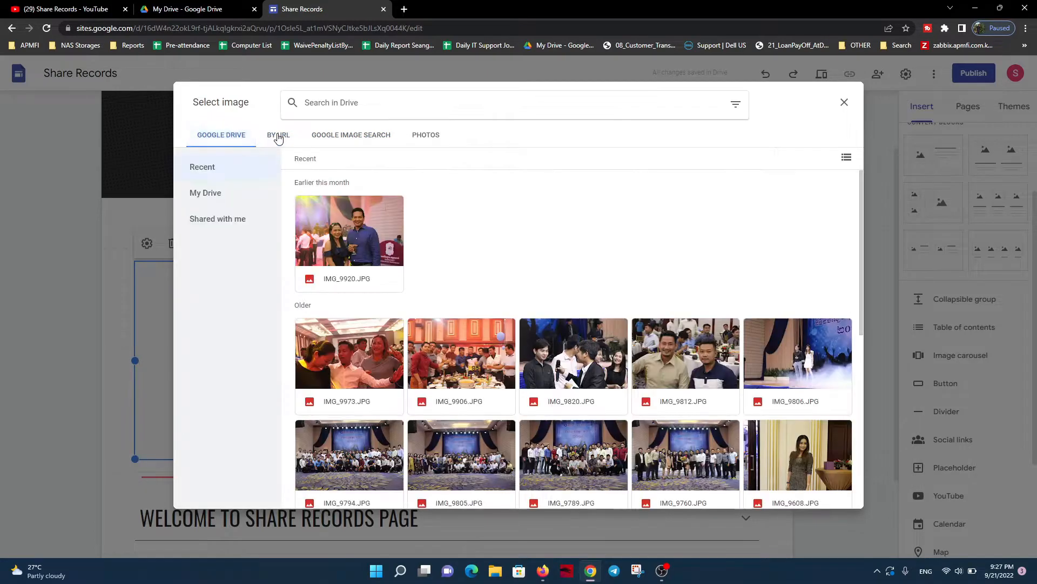
left_click(222, 200)
left_click(222, 225)
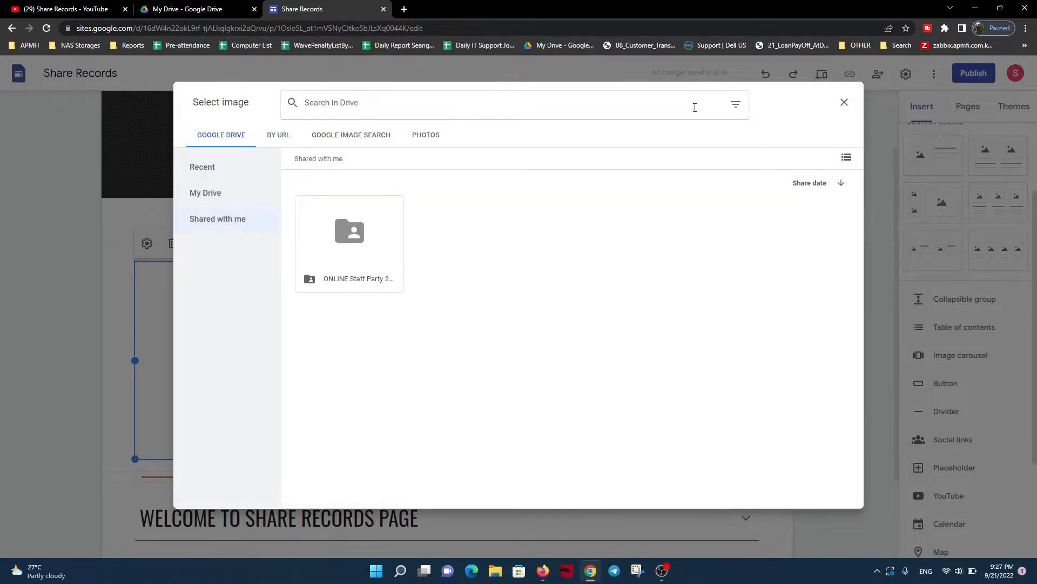
Check the Photos source for the placeholder image, then close the image selection without choosing anything
left_click(414, 139)
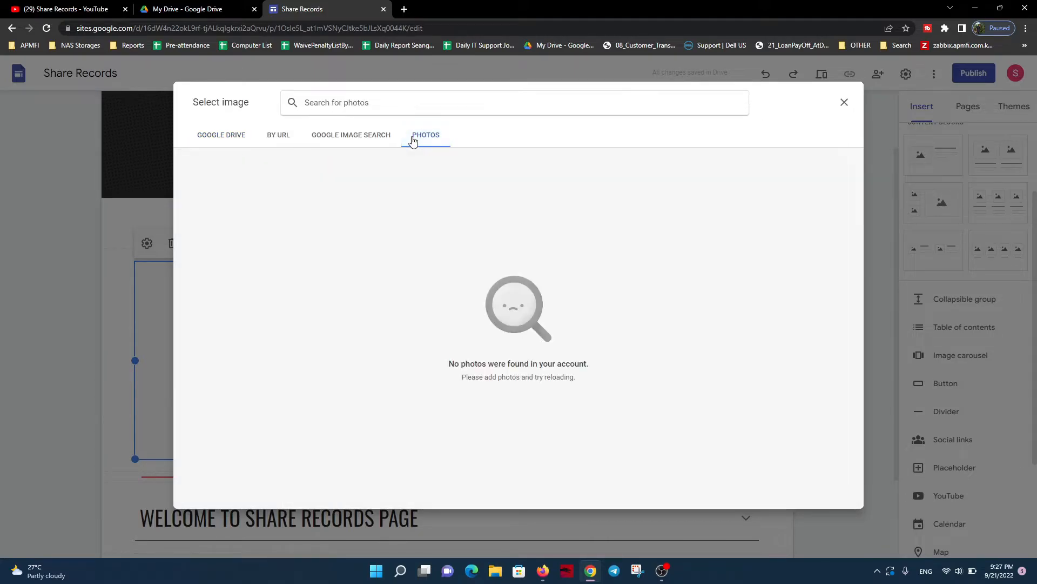
left_click(845, 102)
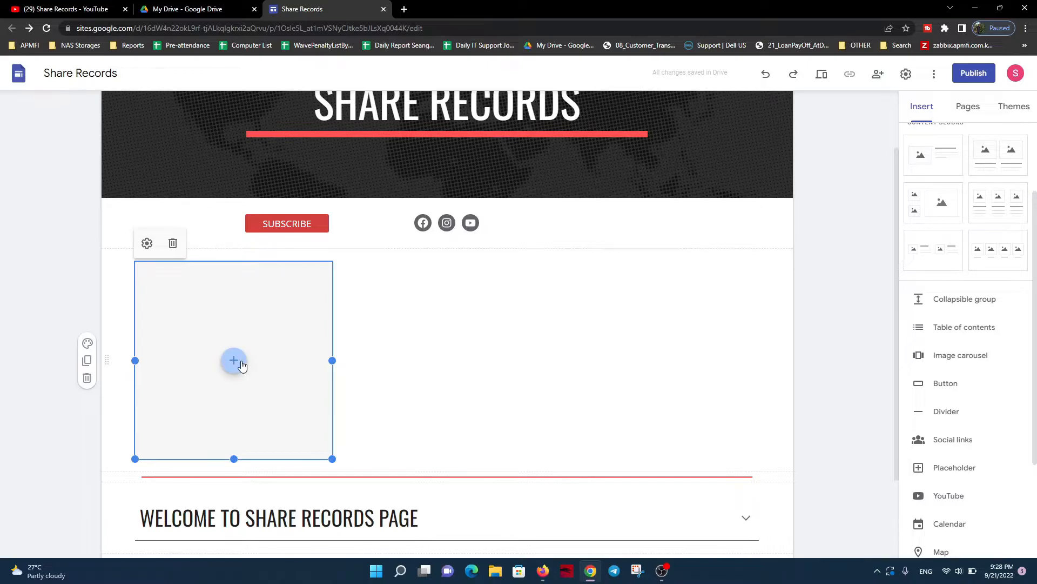
scroll(274, 354, "down", 2)
scroll(257, 291, "up", 2)
scroll(257, 291, "up", 2)
Look over the placeholder's content options and delete the empty placeholder section below the SUBSCRIBE row
left_click(234, 440)
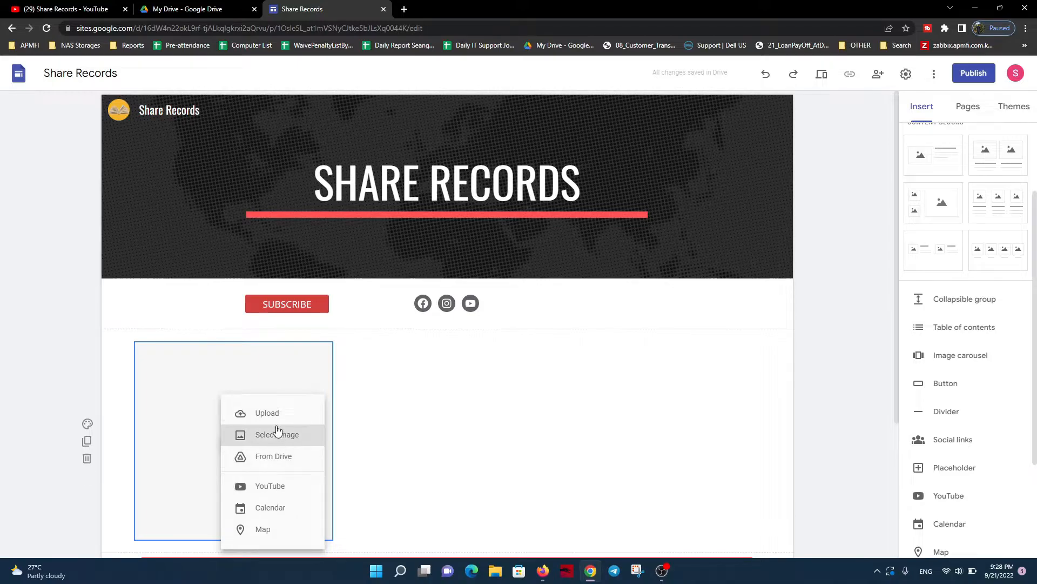
left_click(414, 408)
scroll(762, 399, "down", 2)
scroll(974, 411, "down", 2)
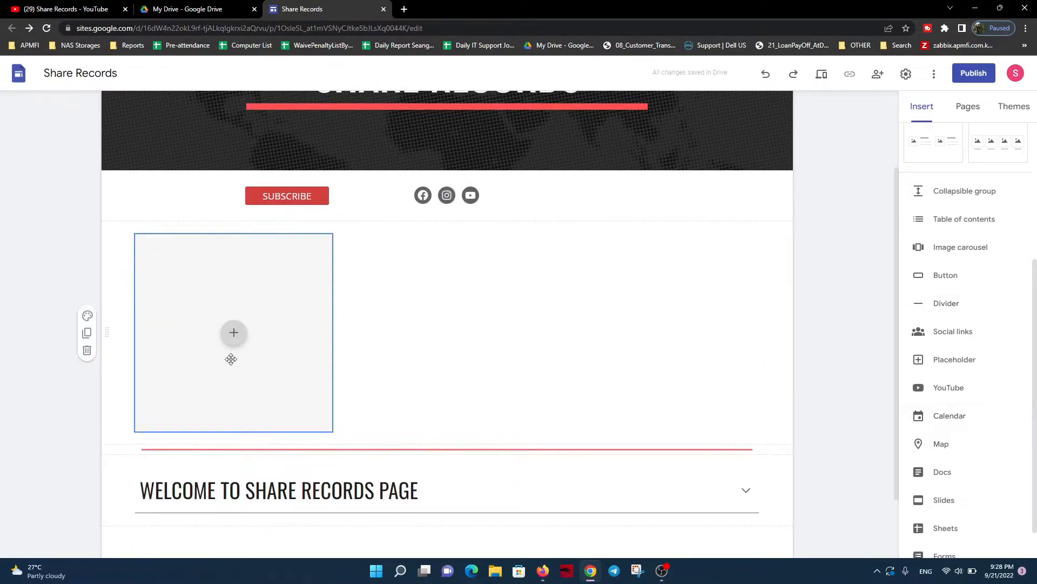
left_click(87, 350)
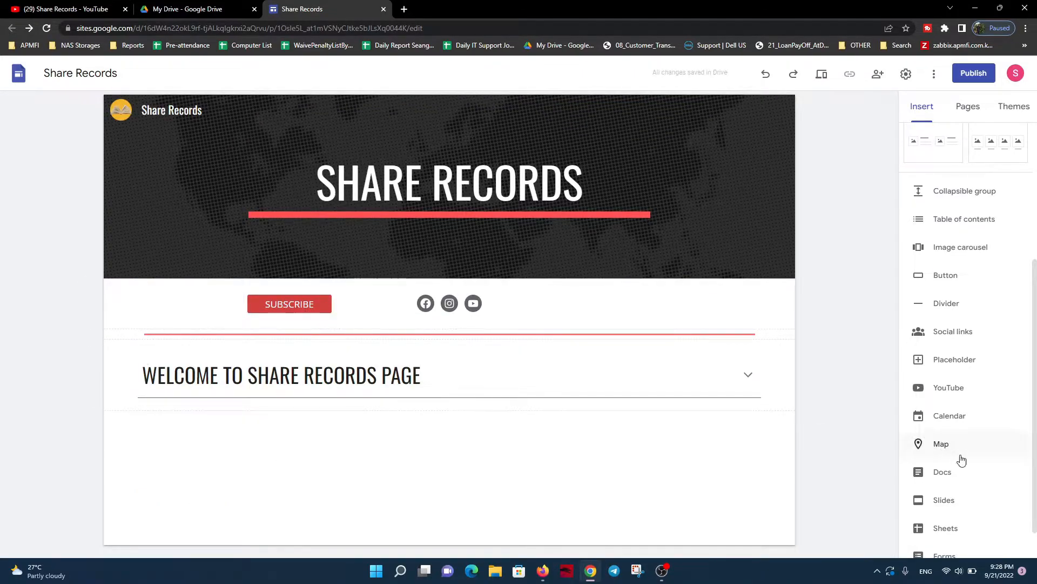
Insert the Holidays in Cambodia calendar between the SUBSCRIBE row and the divider
left_click(951, 424)
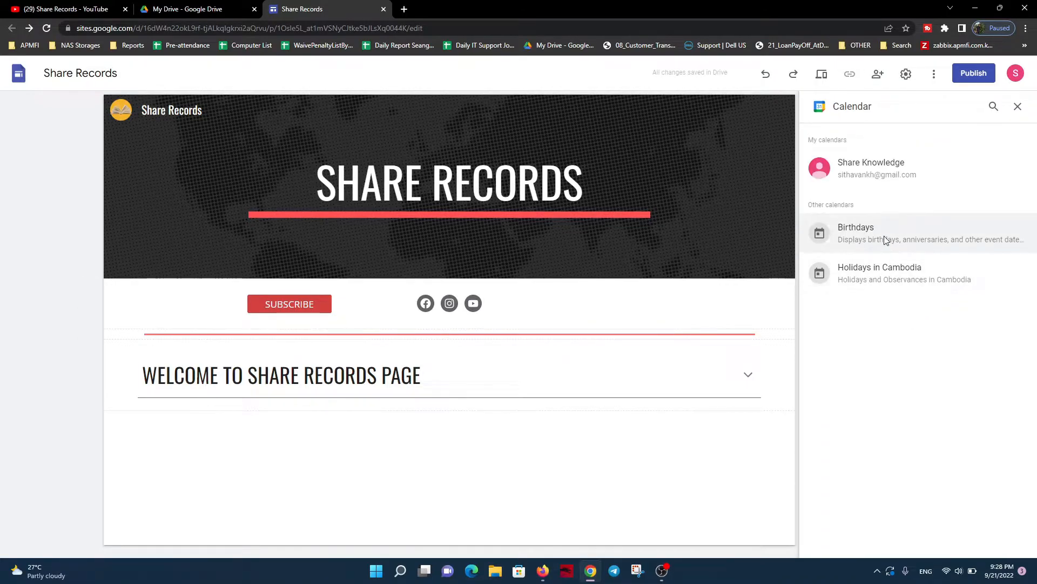
left_click(882, 274)
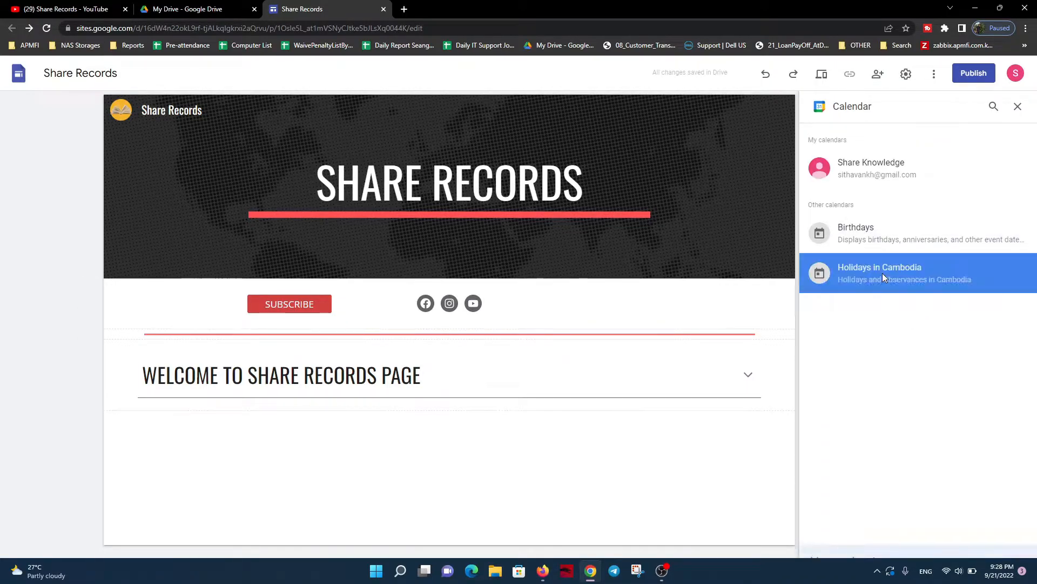
left_click(1009, 545)
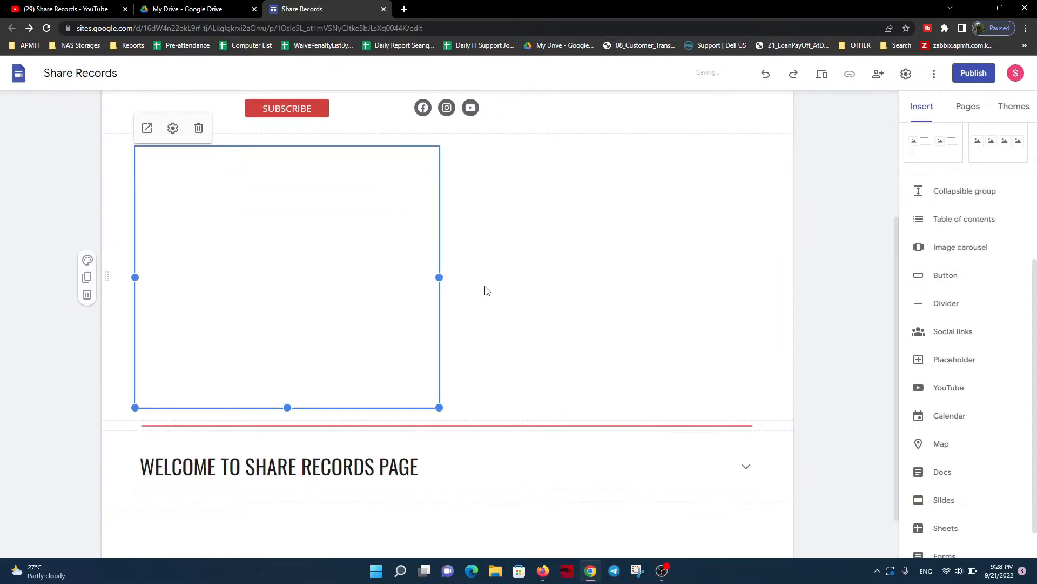
scroll(420, 283, "up", 1)
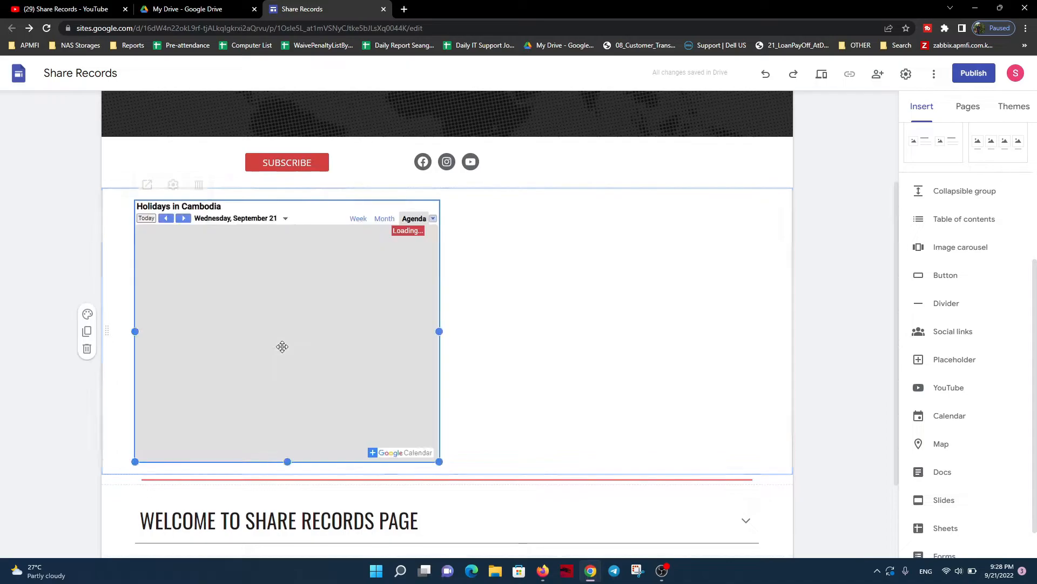
left_click(528, 317)
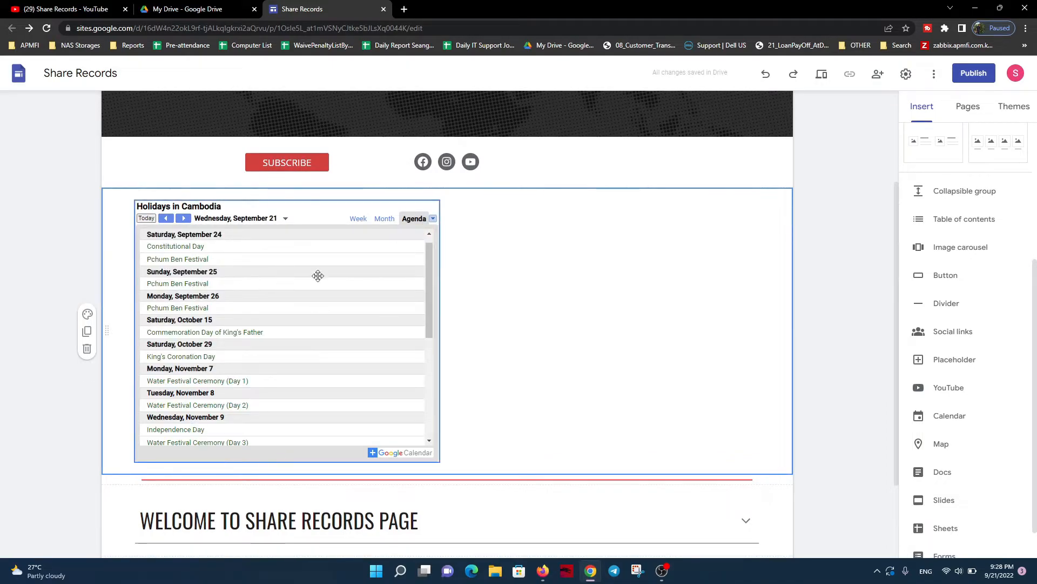
scroll(528, 292, "up", 3)
scroll(528, 291, "down", 2)
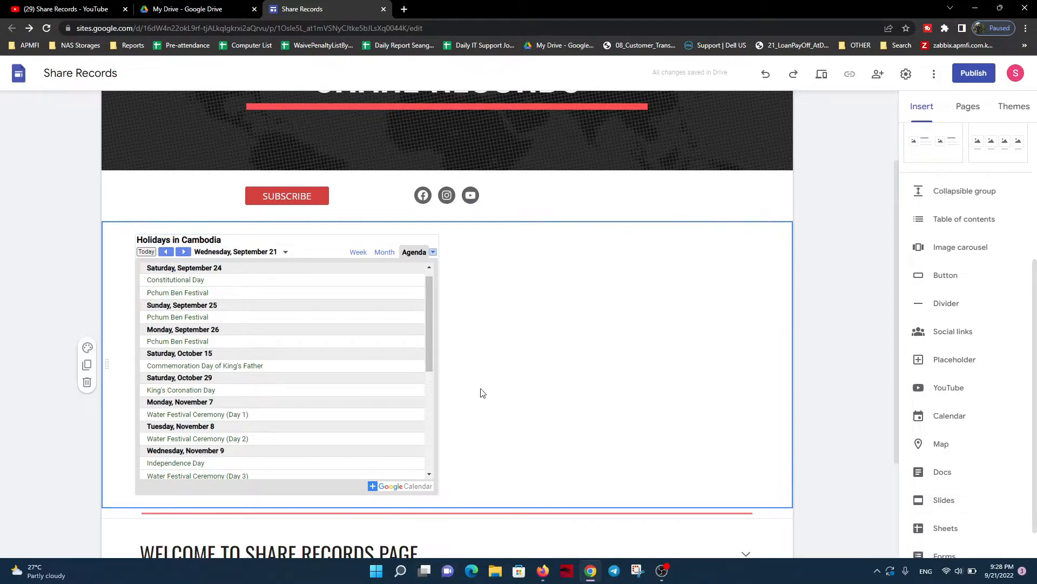
Insert a map of Phnom Penh, Cambodia into the page
scroll(943, 356, "down", 1)
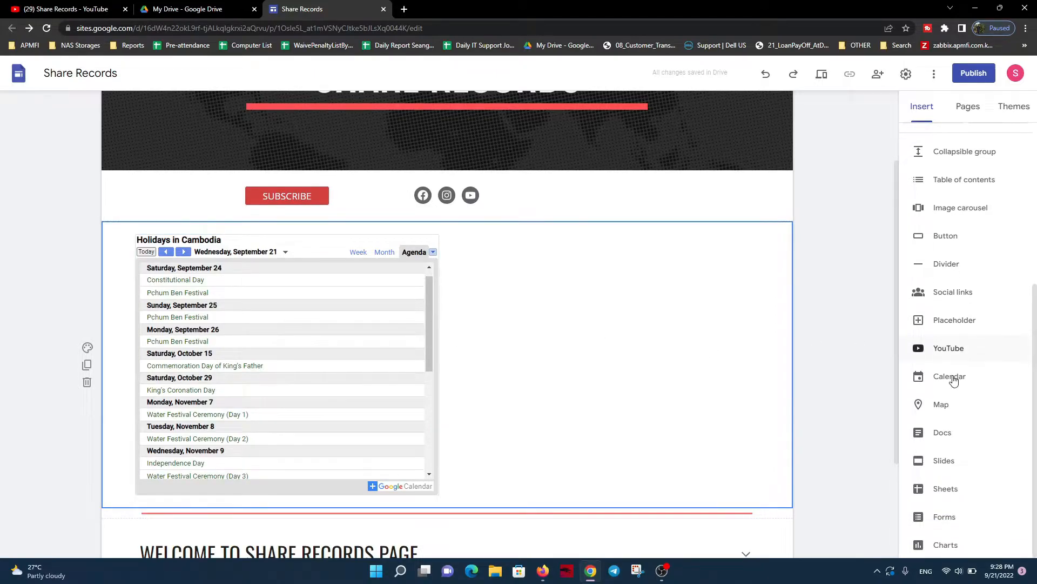
left_click(941, 407)
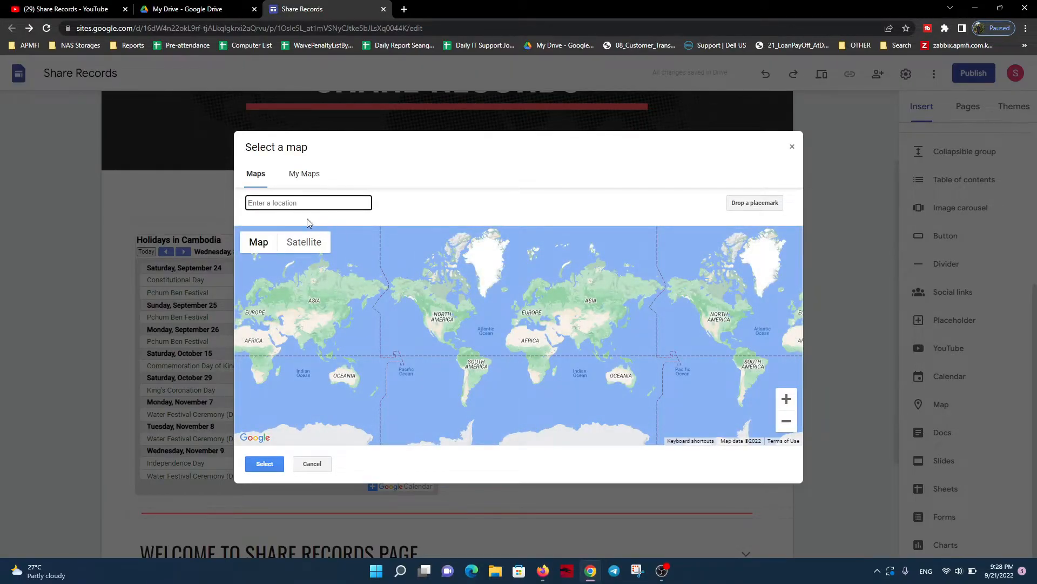
type("ph")
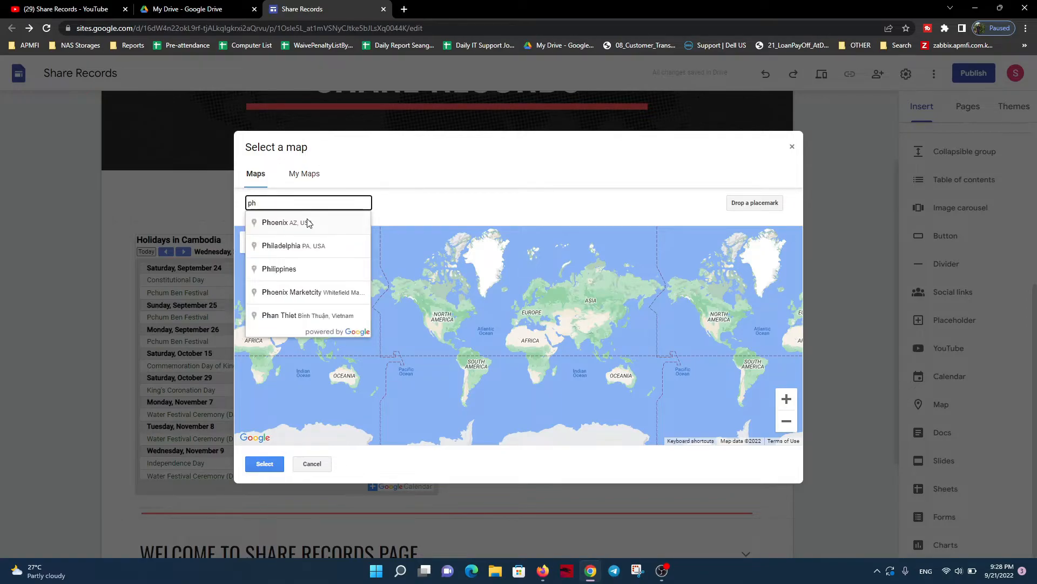
type("nomp")
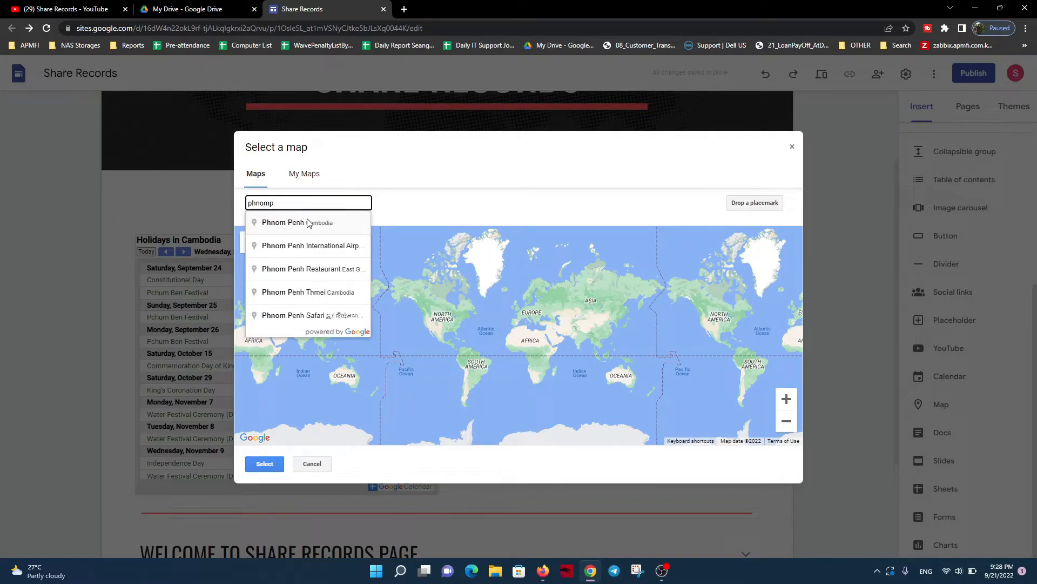
left_click(312, 223)
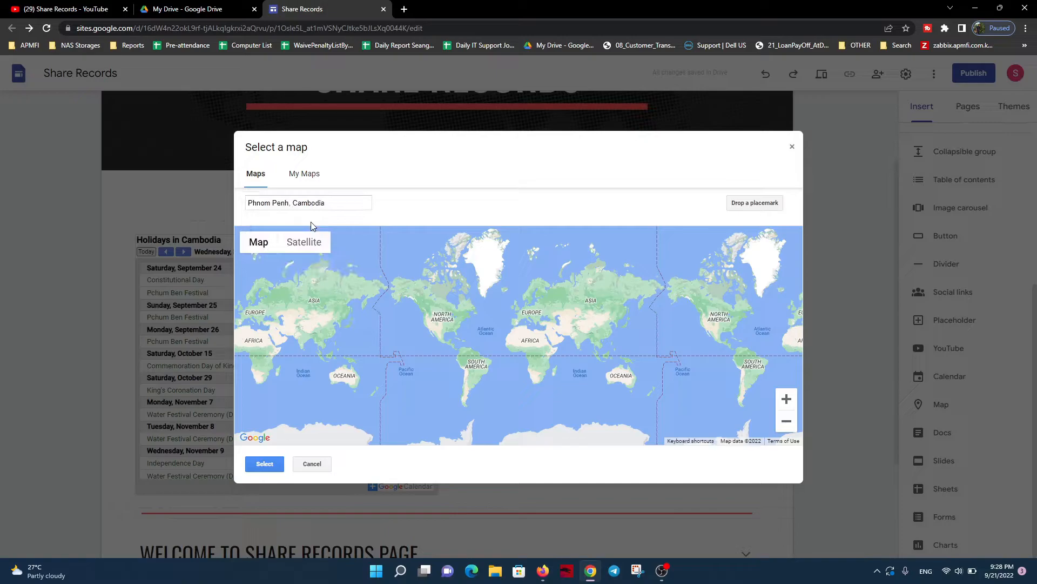
left_click(264, 463)
Move the Phnom Penh map into the calendar's row, directly beside the calendar
scroll(303, 304, "up", 4)
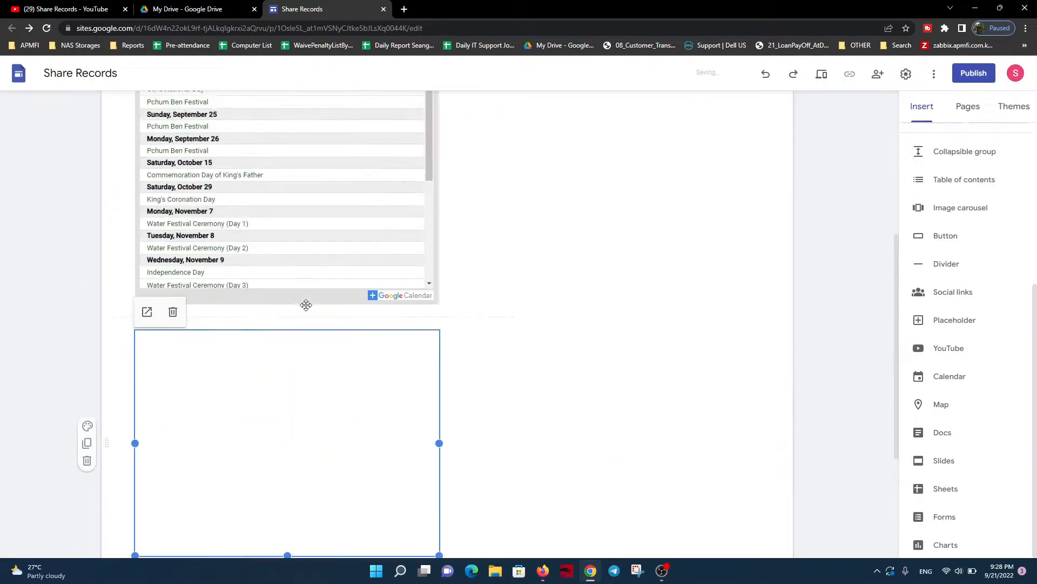
left_click_drag(269, 417, 498, 221)
scroll(491, 267, "up", 4)
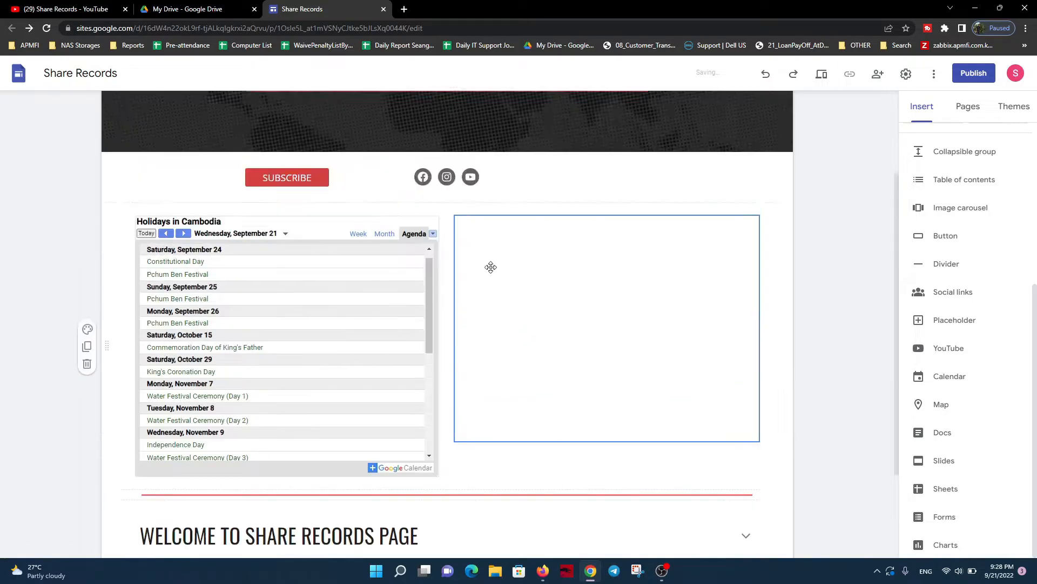
scroll(470, 301, "down", 1)
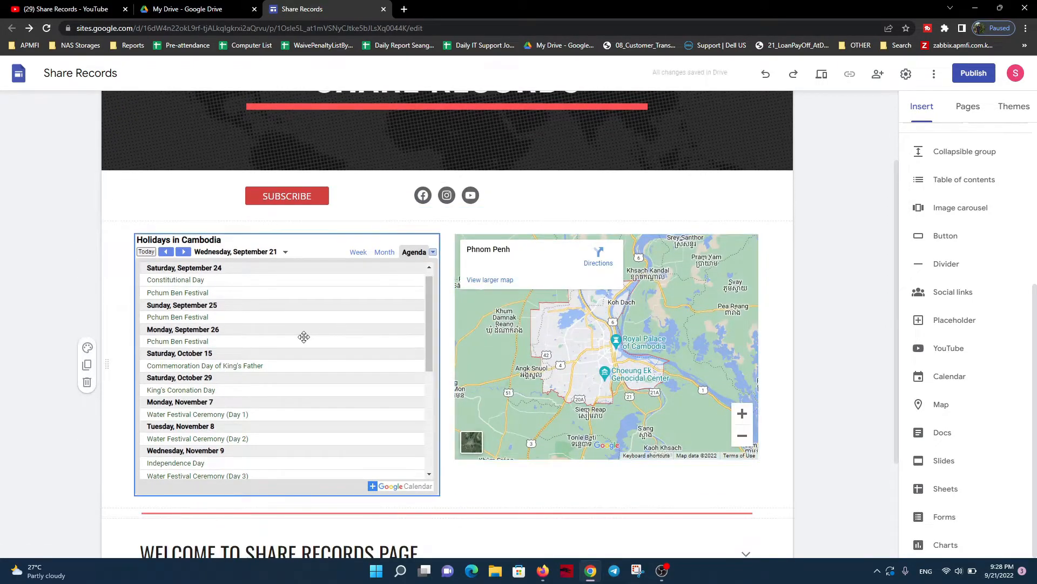
Shorten the Holidays in Cambodia calendar so its lower edge lines up with the map's
left_click(311, 470)
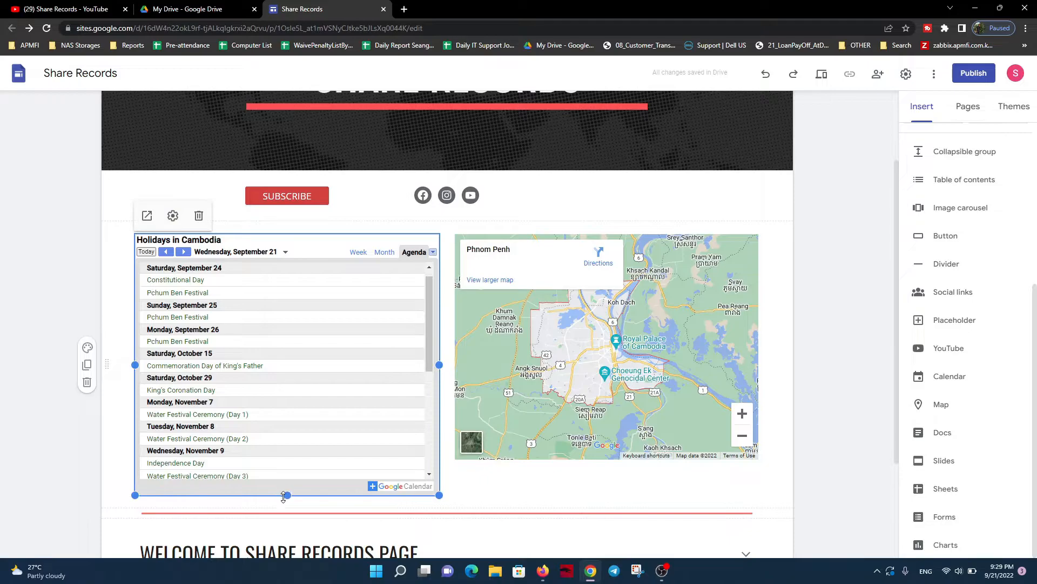
left_click_drag(287, 496, 286, 458)
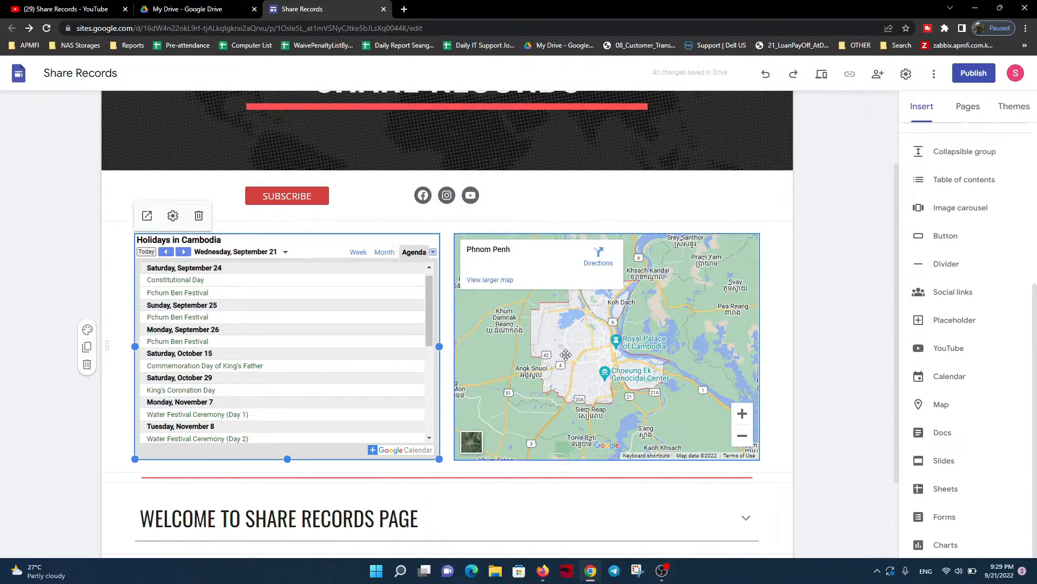
left_click(602, 204)
Check the Docs, Slides and Charts sources for insertable files, closing each one without inserting anything
scroll(641, 275, "down", 1)
scroll(642, 275, "down", 1)
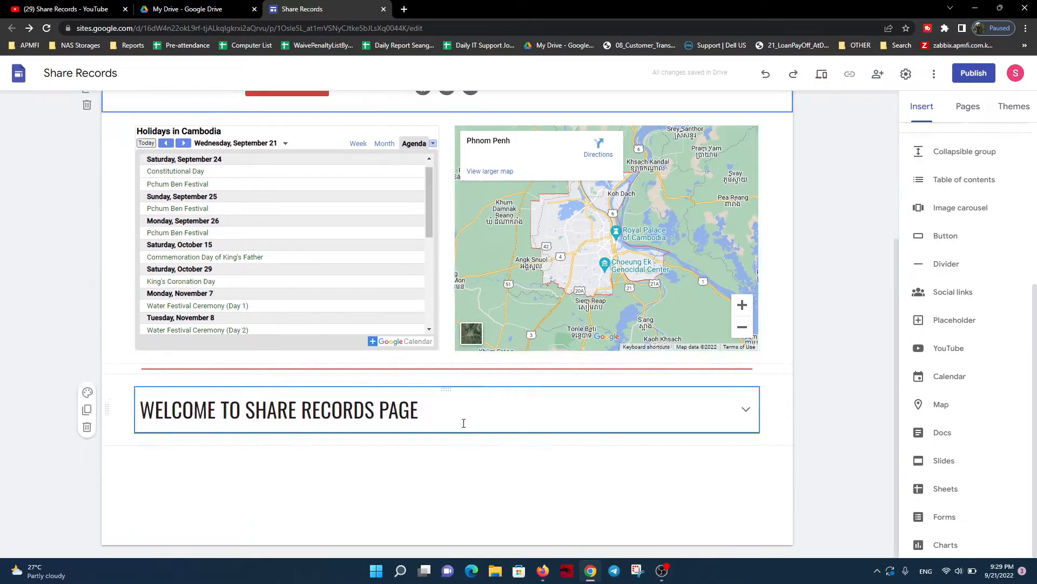
left_click(943, 433)
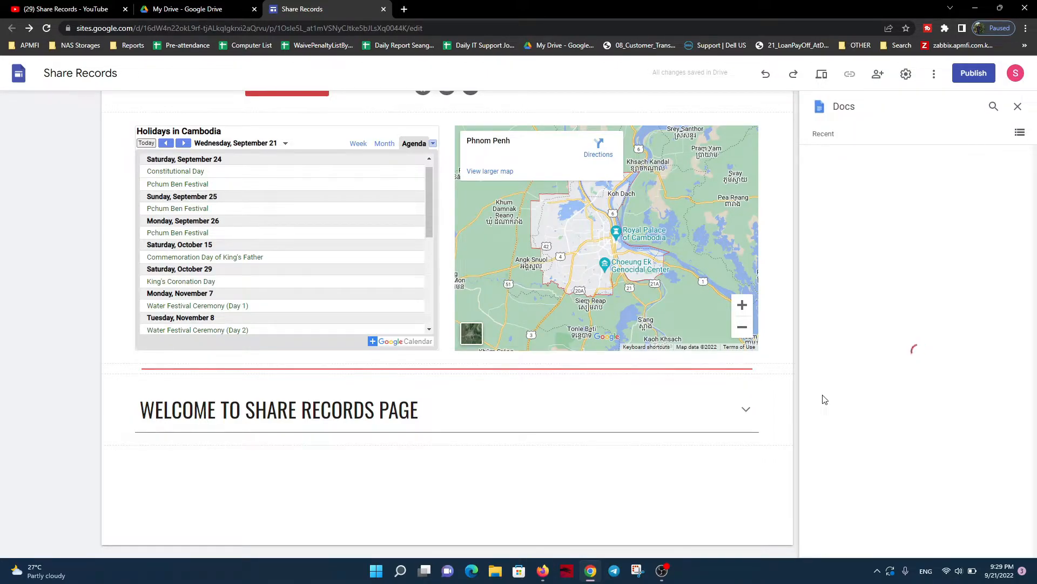
left_click(1018, 107)
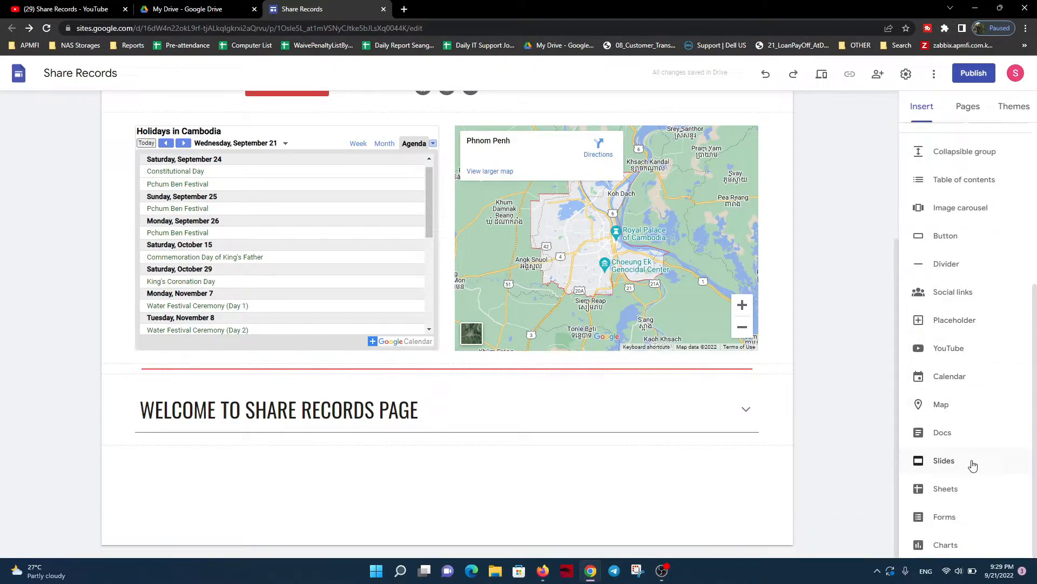
left_click(973, 466)
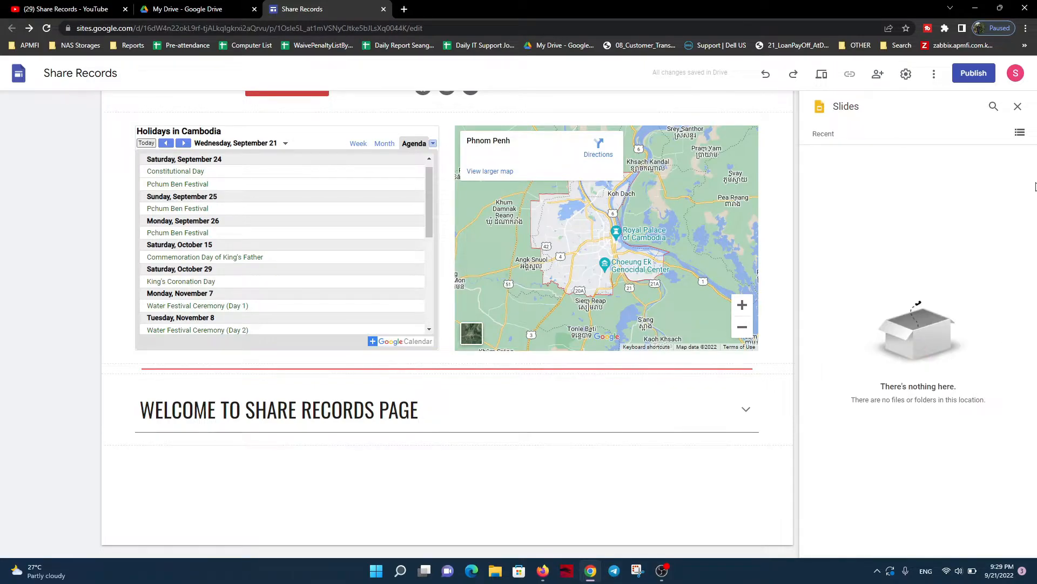
left_click(1018, 106)
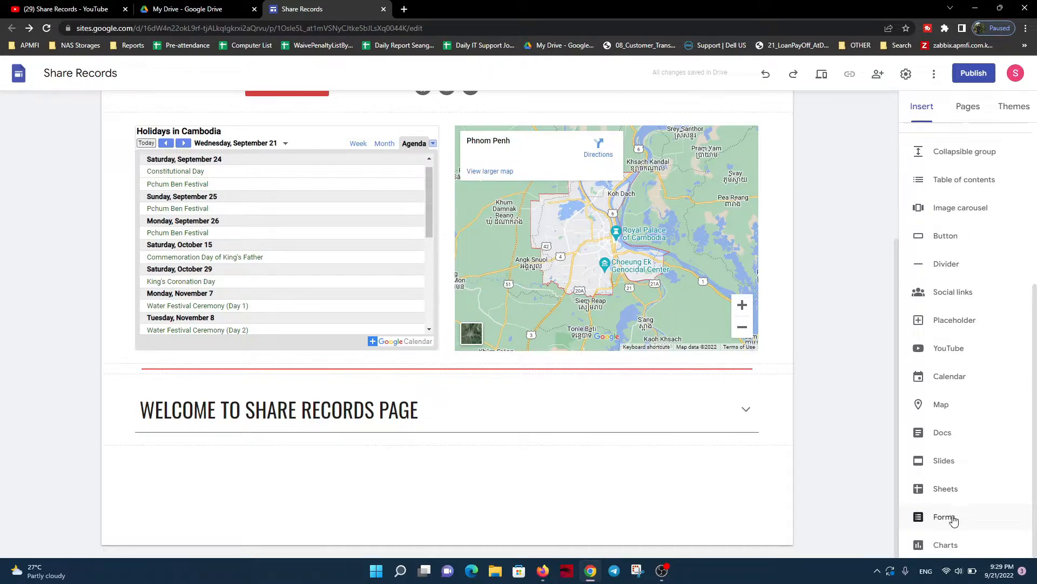
left_click(946, 546)
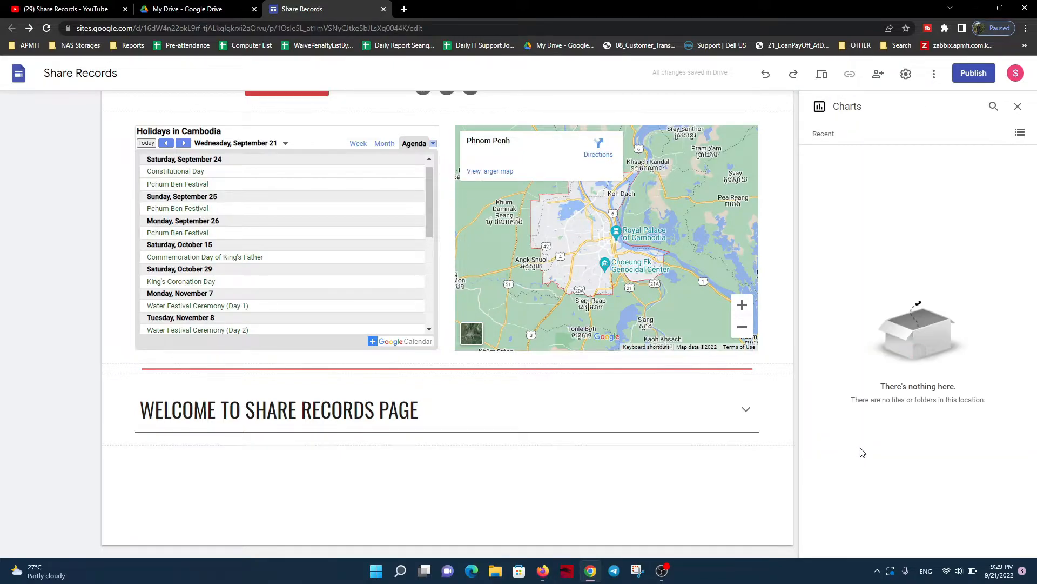
left_click(1017, 106)
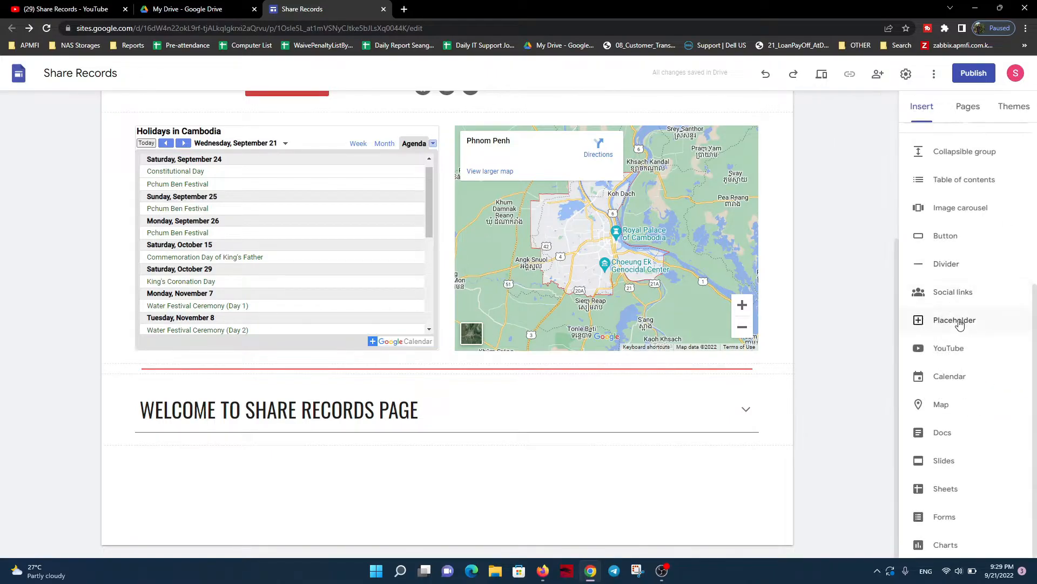
scroll(960, 319, "up", 2)
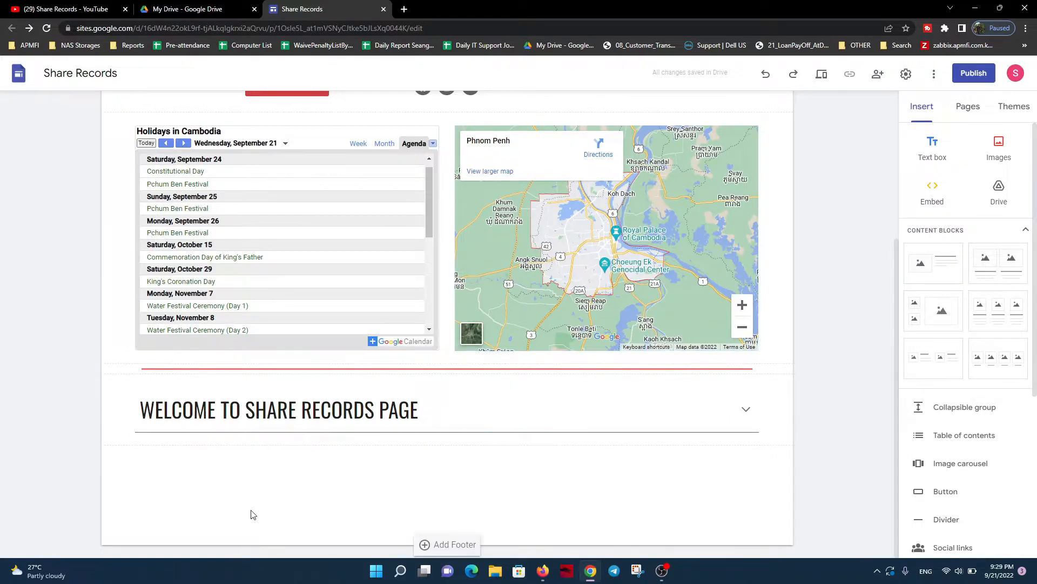
left_click(454, 545)
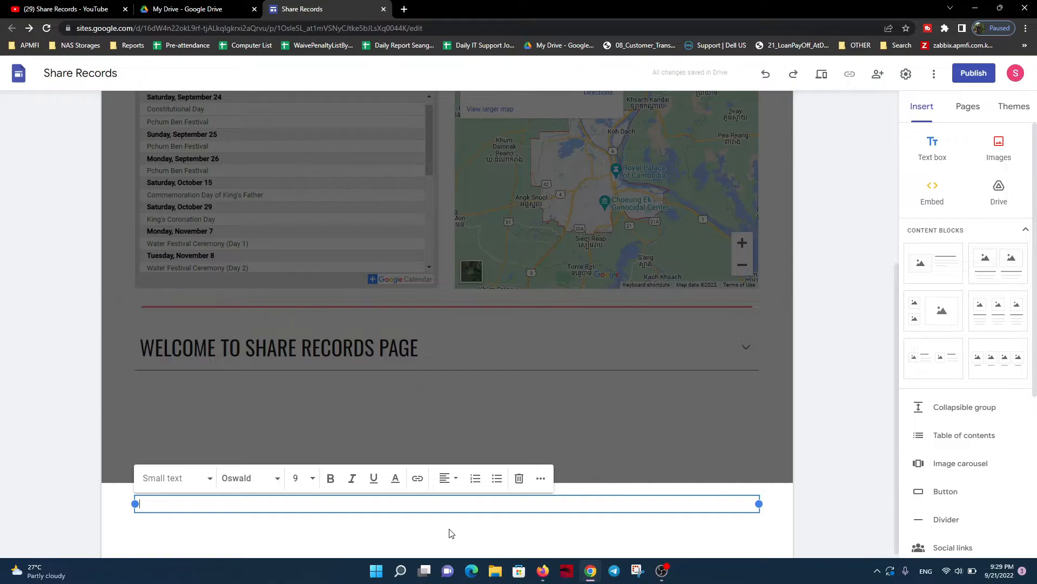
type("cords")
type("2022")
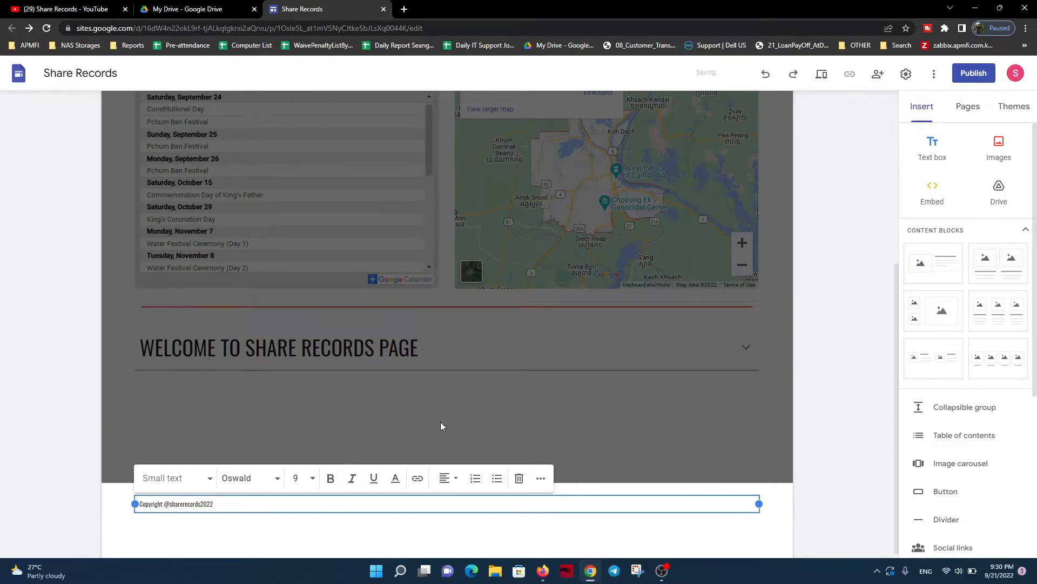
left_click(546, 426)
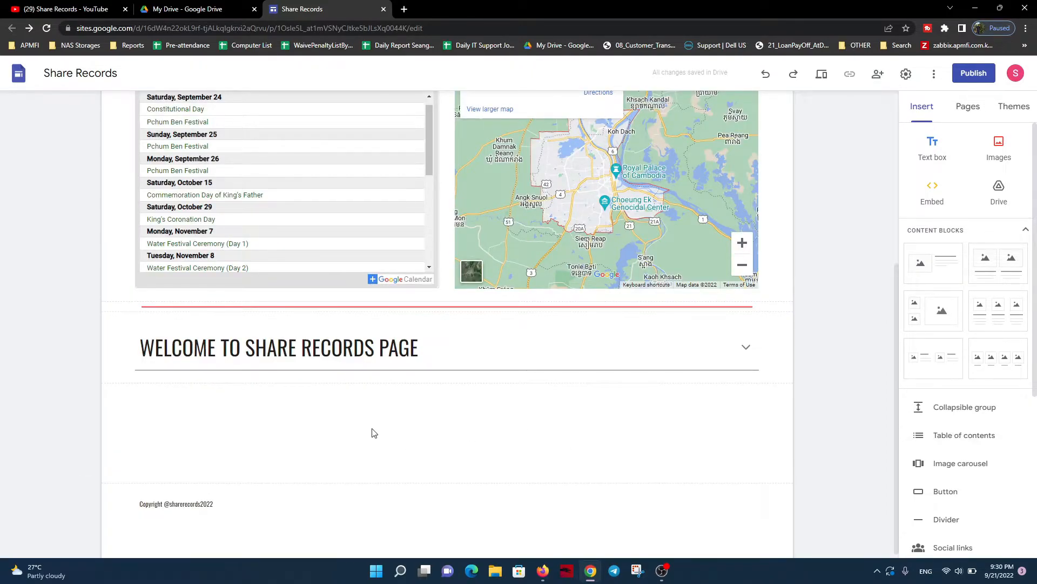
Insert the content block with four captioned image placeholders between the welcome group and the footer
scroll(997, 475, "down", 3)
scroll(993, 488, "down", 2)
scroll(993, 488, "up", 5)
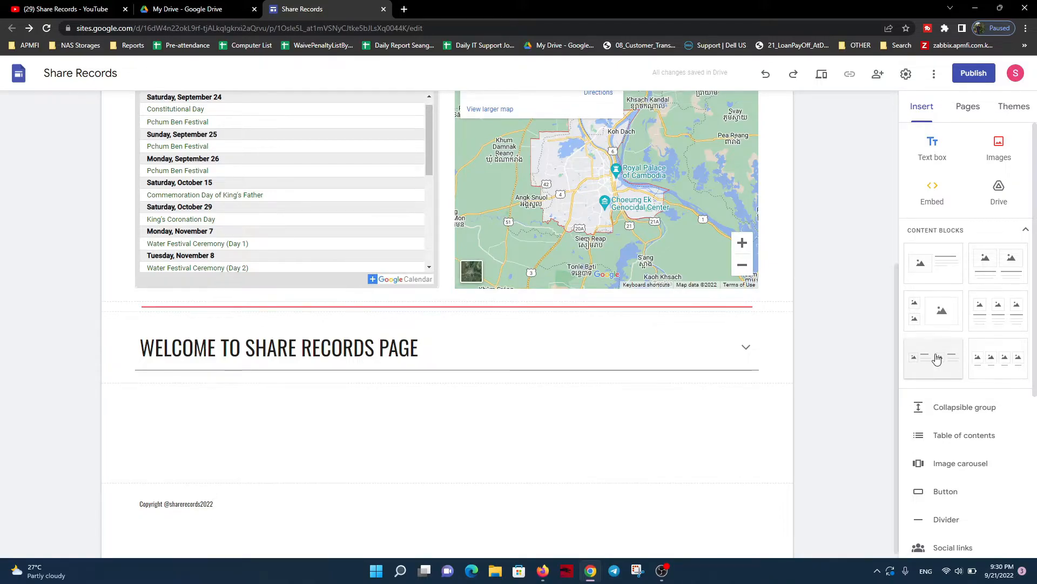
left_click(992, 358)
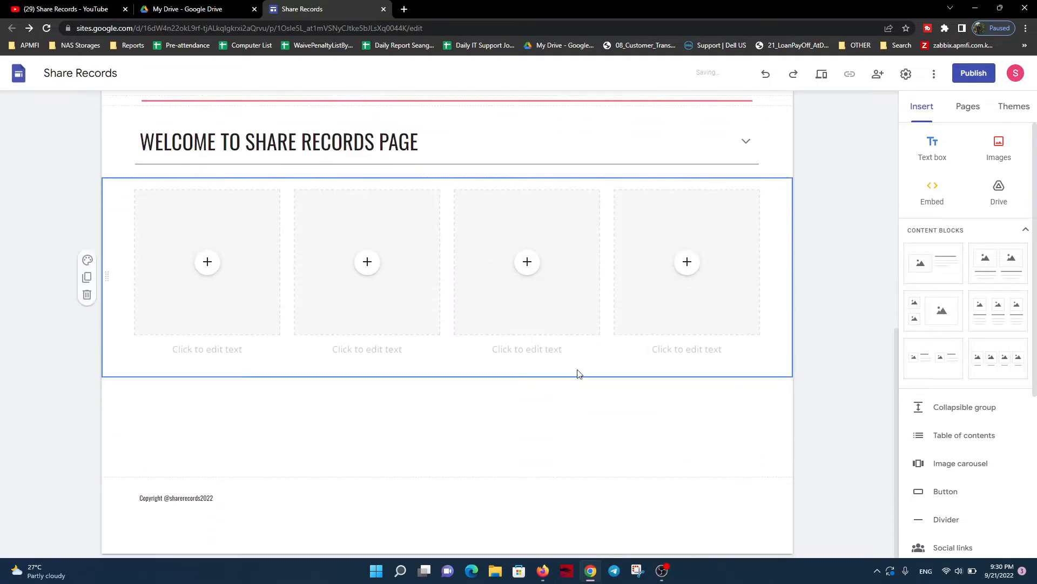
left_click(214, 262)
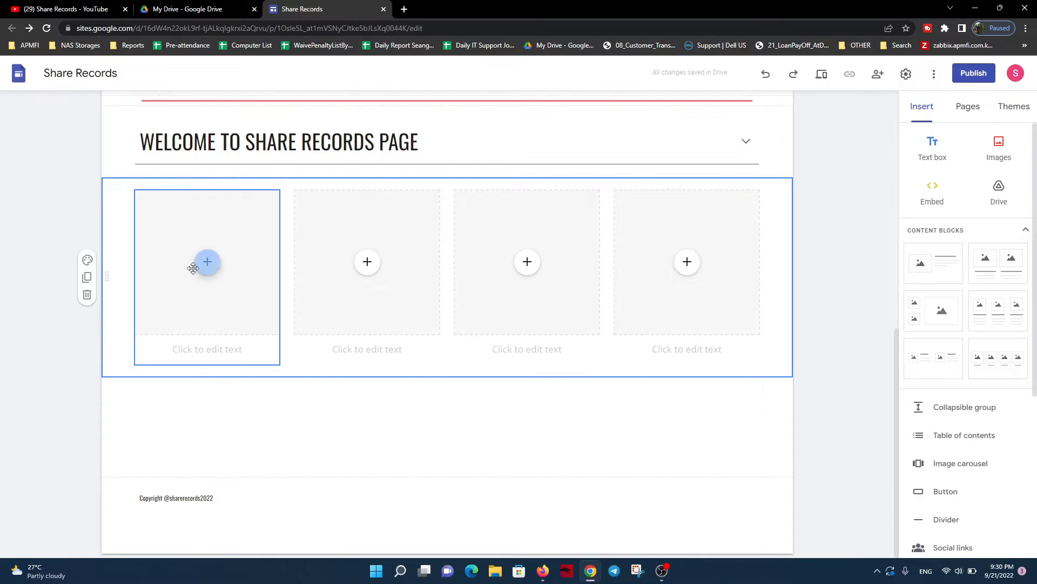
Switch to YouTube and open the Share Records channel's list of uploaded videos
left_click(81, 8)
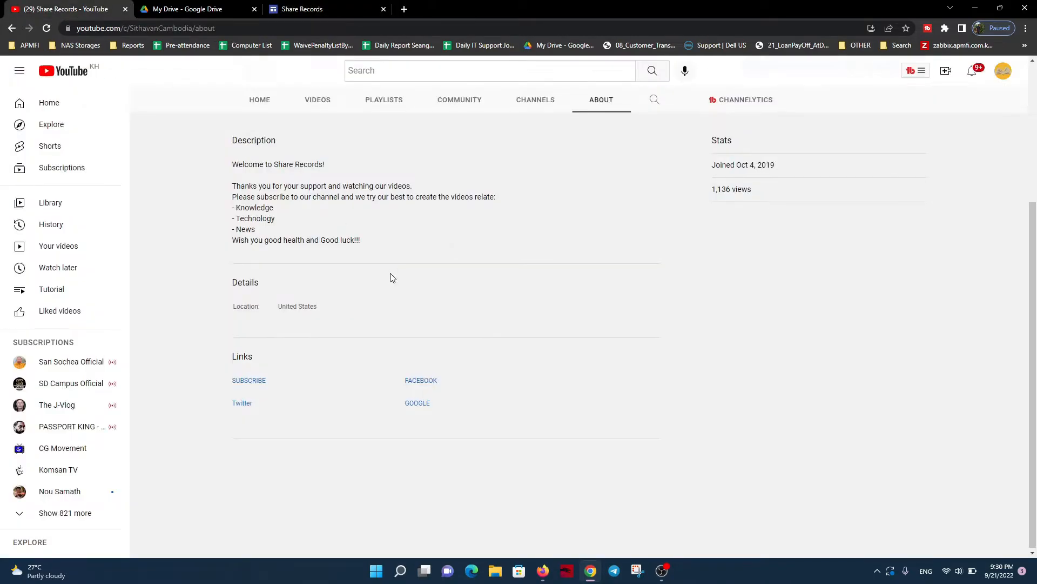
scroll(392, 277, "up", 4)
left_click(311, 301)
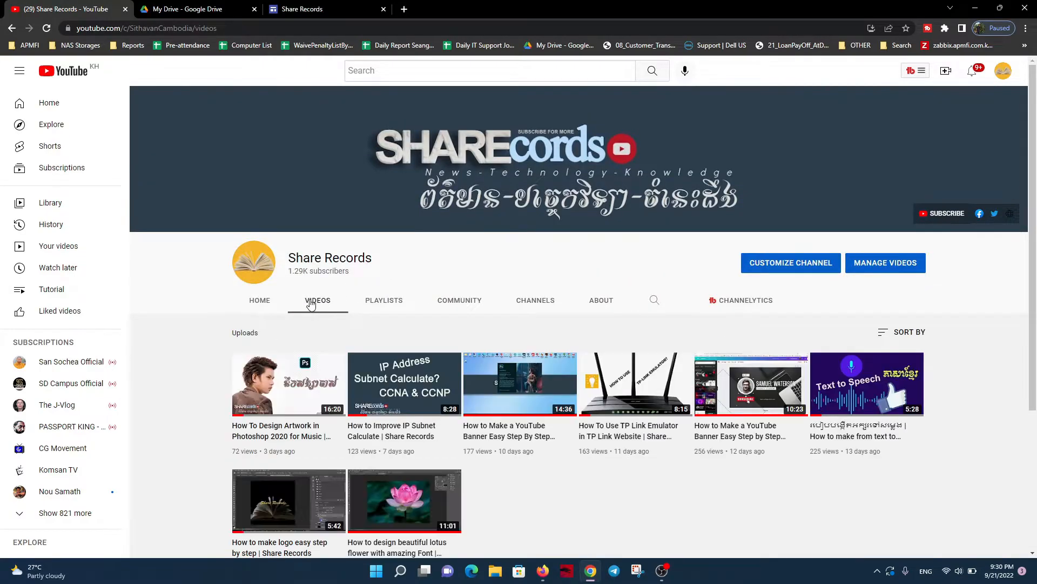
scroll(310, 304, "down", 1)
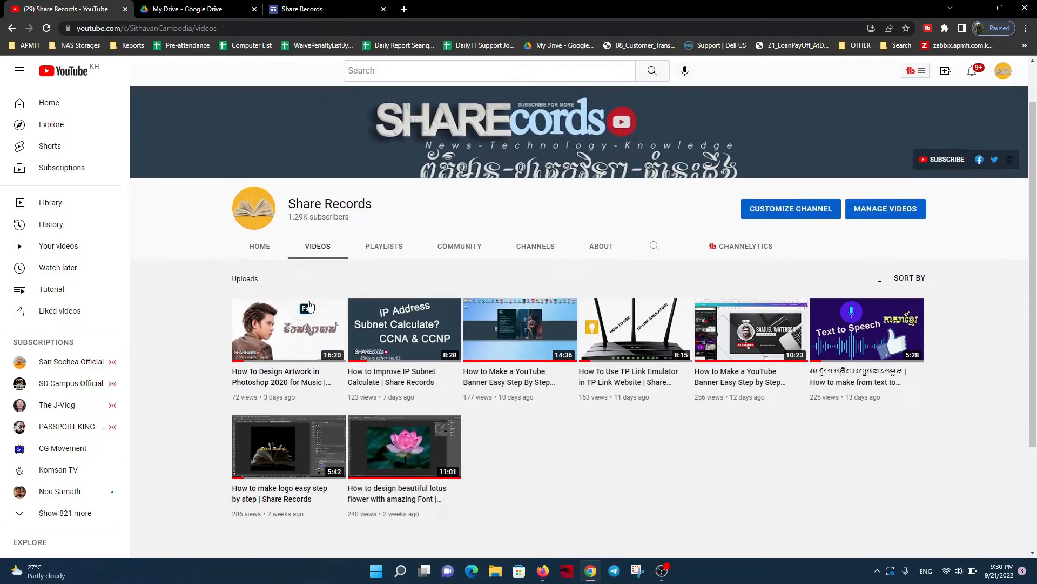
Copy the link address of the "How To Design Artwork in Photoshop 2020 for Music" video from the YouTube channel
left_click(318, 8)
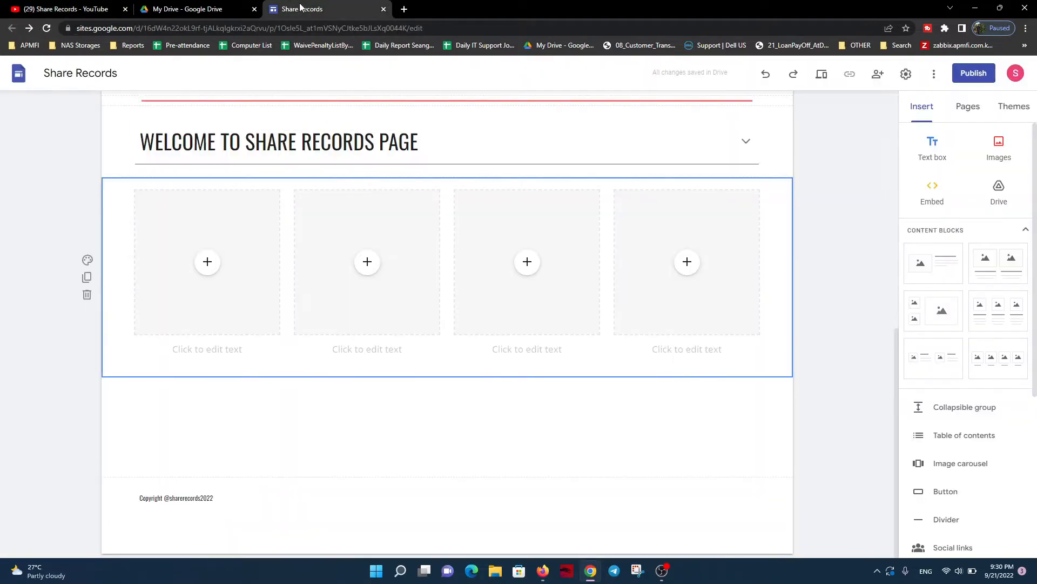
left_click(208, 263)
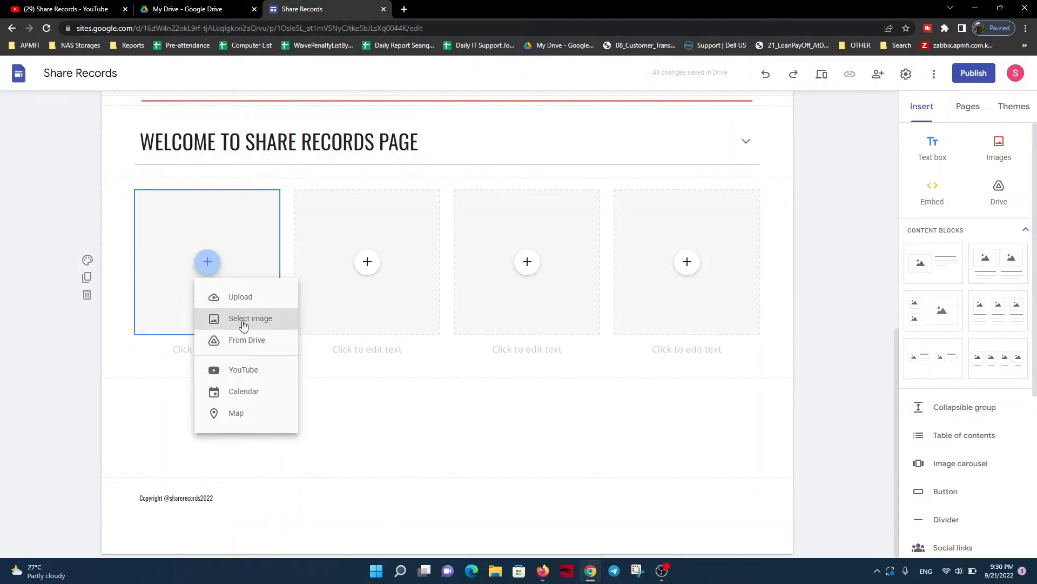
left_click(60, 9)
right_click(282, 342)
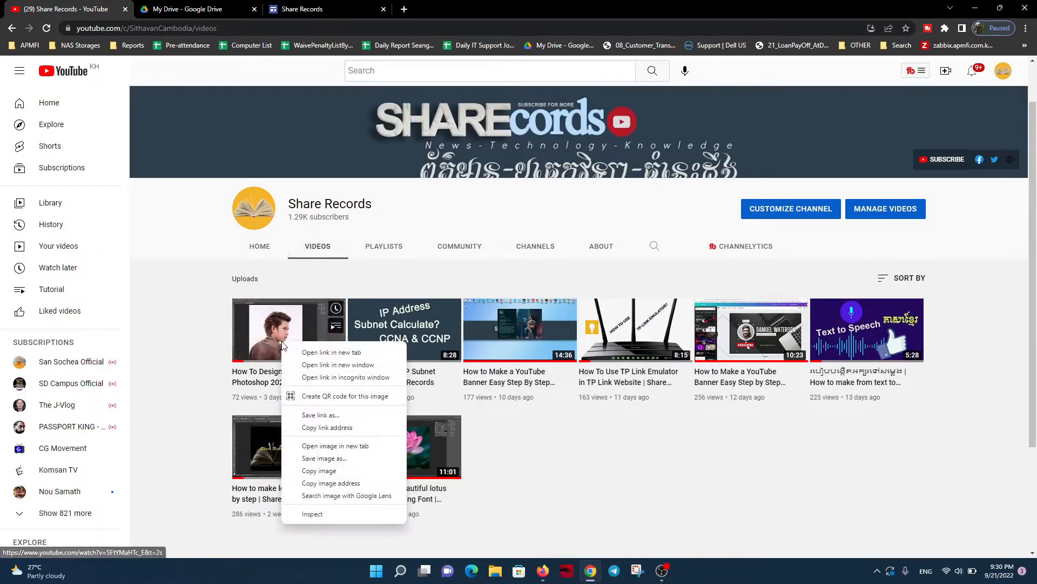
left_click(327, 427)
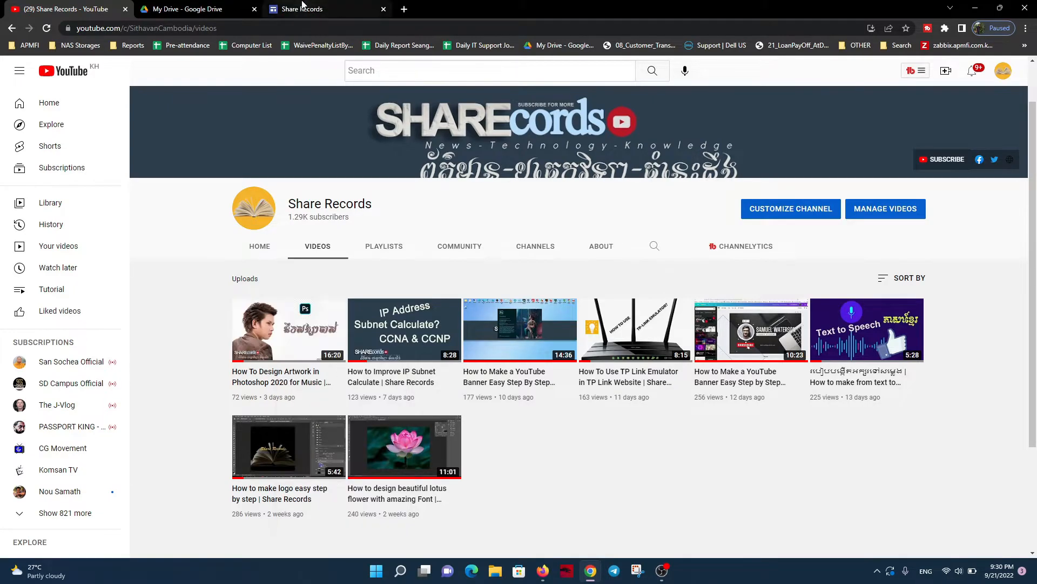
Back in Google Sites, find the YouTube video by its copied link and insert it into the first image placeholder
left_click(300, 8)
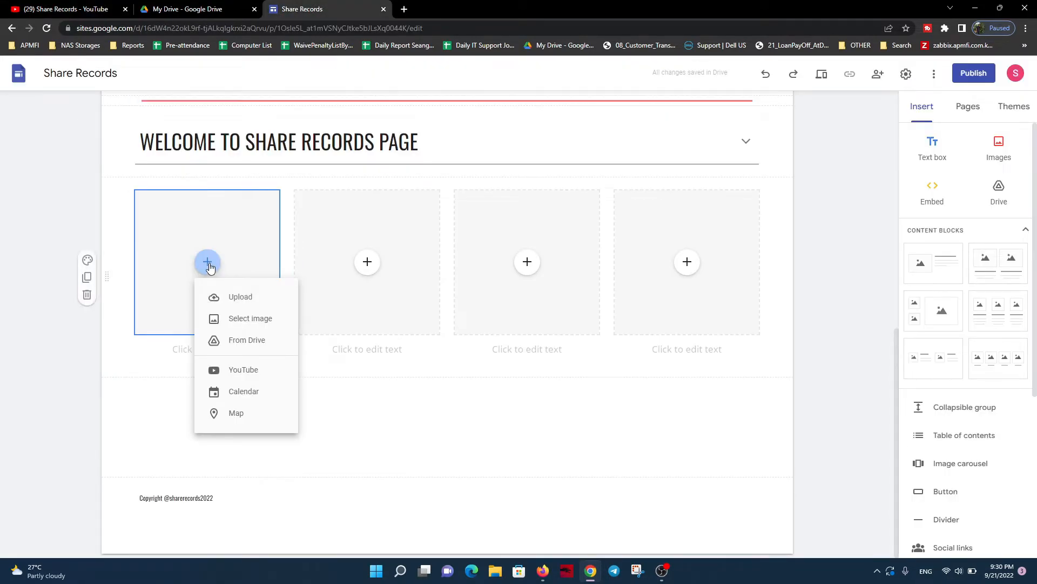
left_click(242, 373)
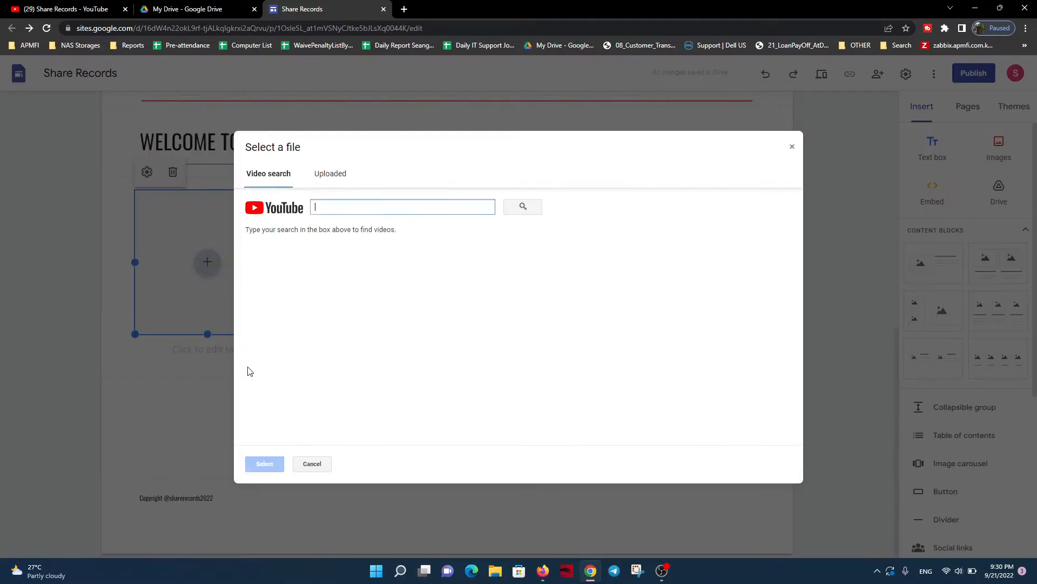
key("ctrl+v")
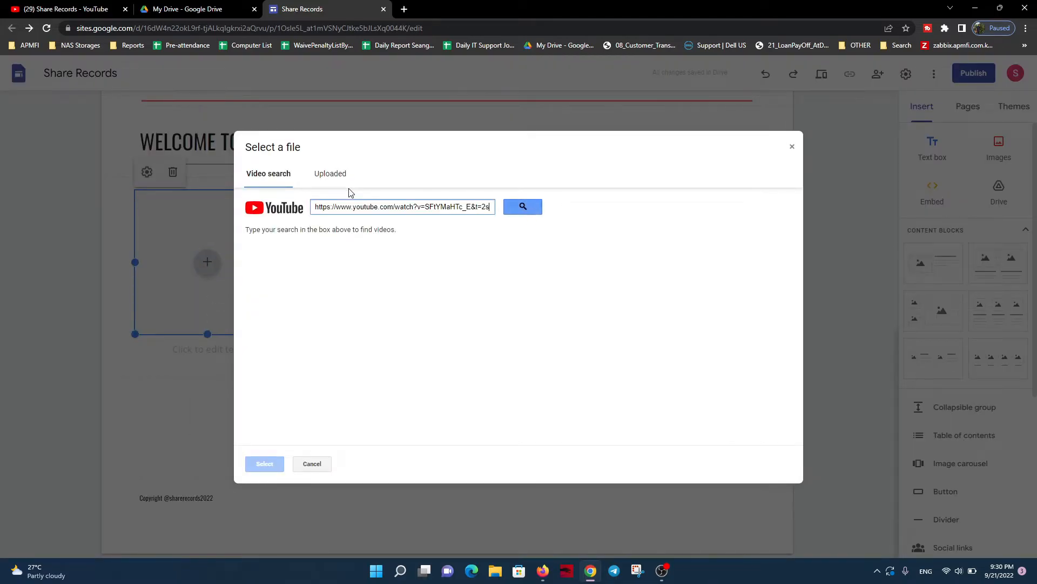
left_click(518, 207)
left_click(303, 262)
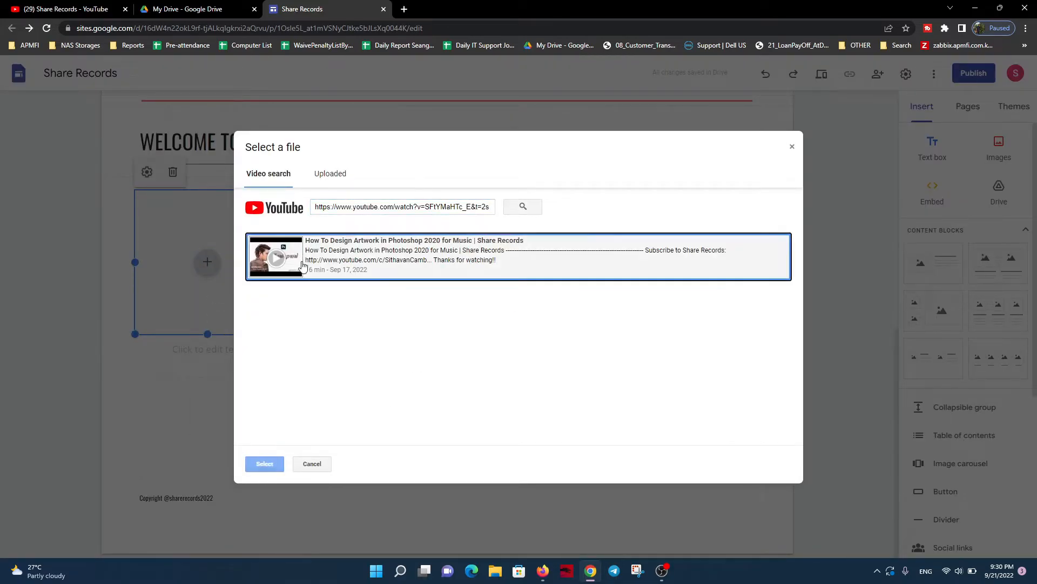
left_click(264, 464)
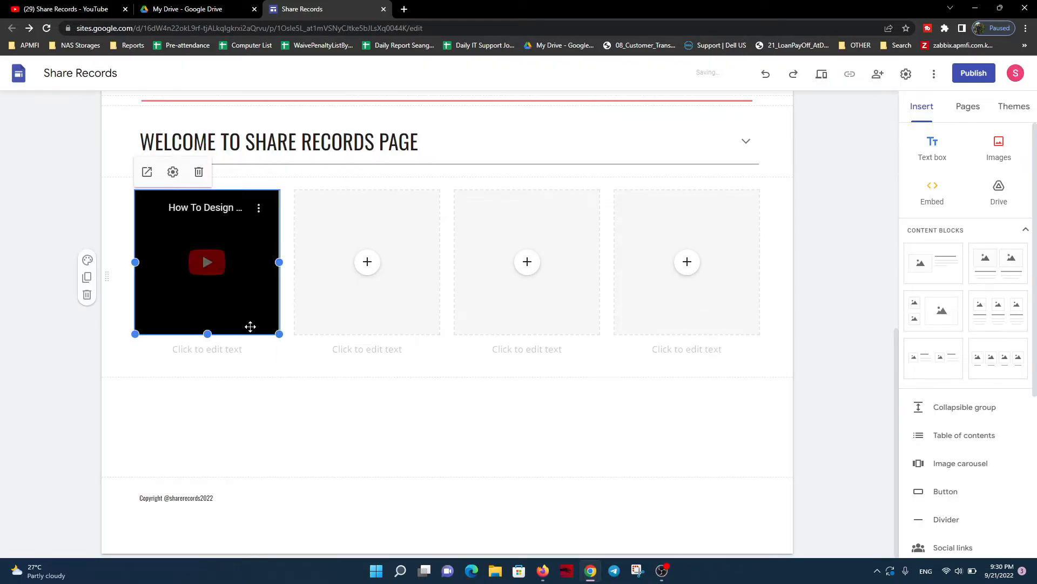
Caption the first video with its title copied from YouTube, "How To Design Artwork in Photoshop 2020 for Music | Share Records"
left_click(54, 4)
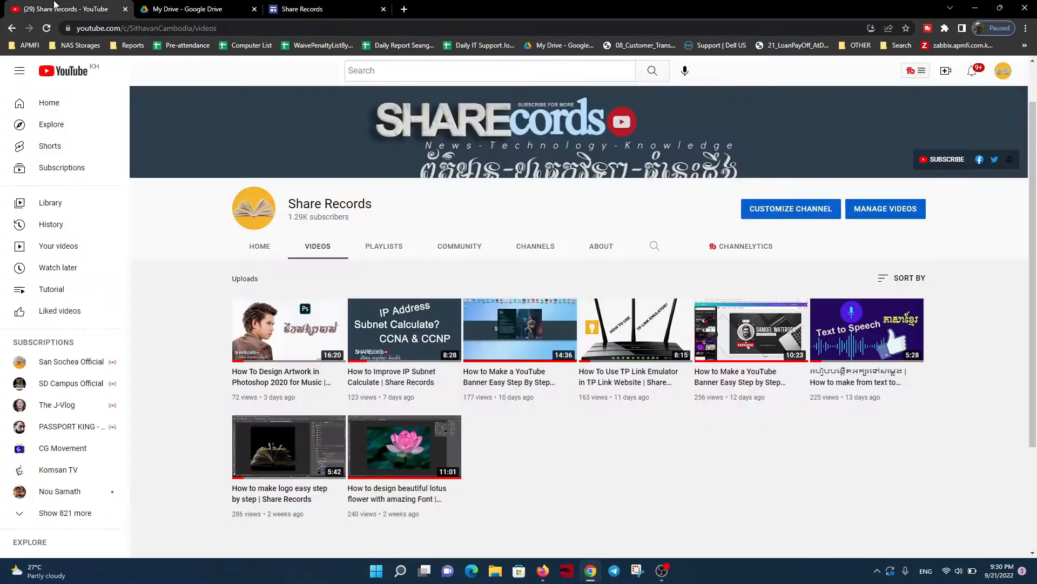
middle_click(255, 382)
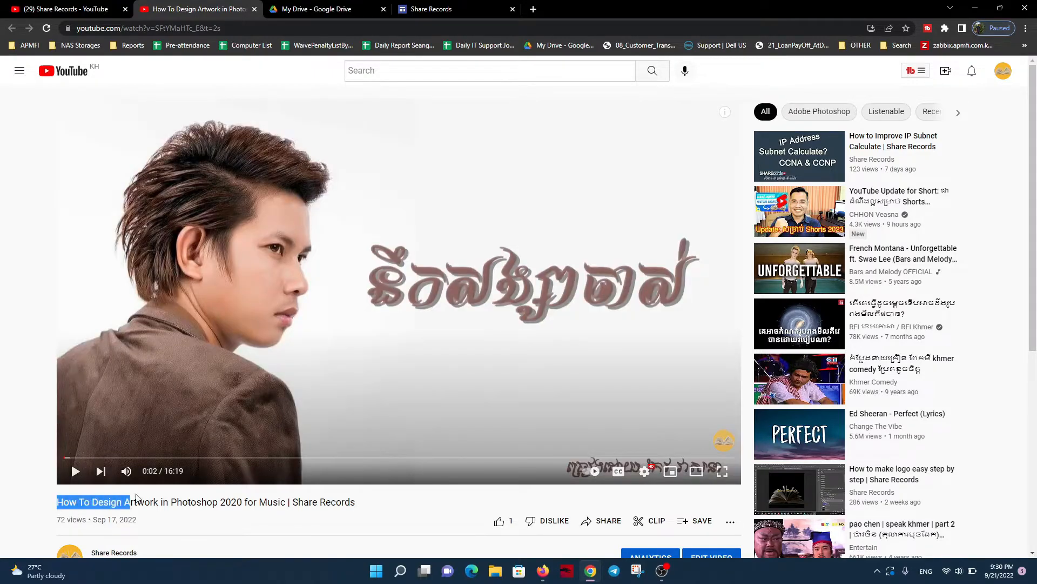
left_click_drag(136, 494, 356, 499)
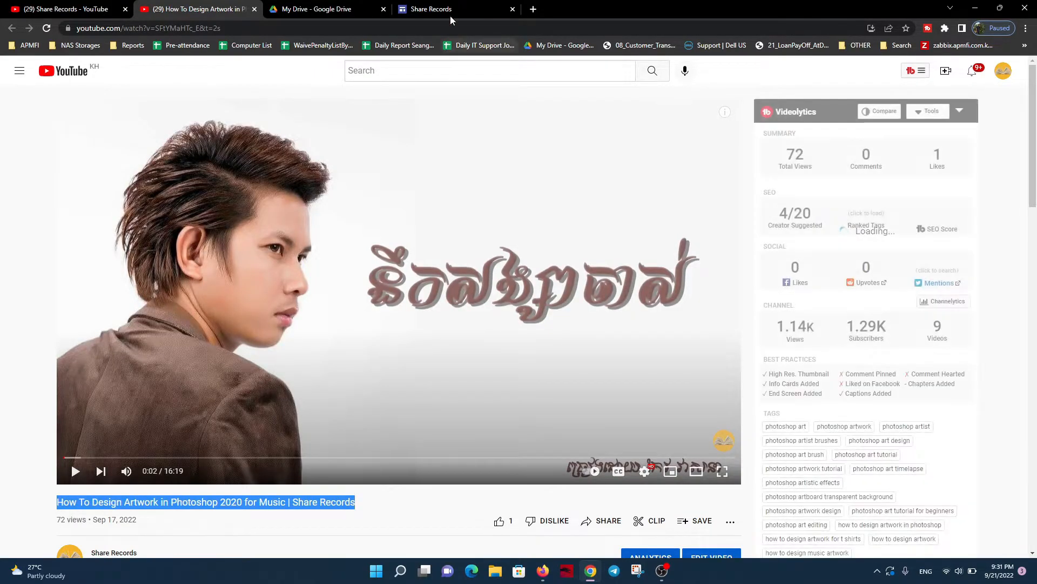
left_click(440, 9)
left_click(202, 353)
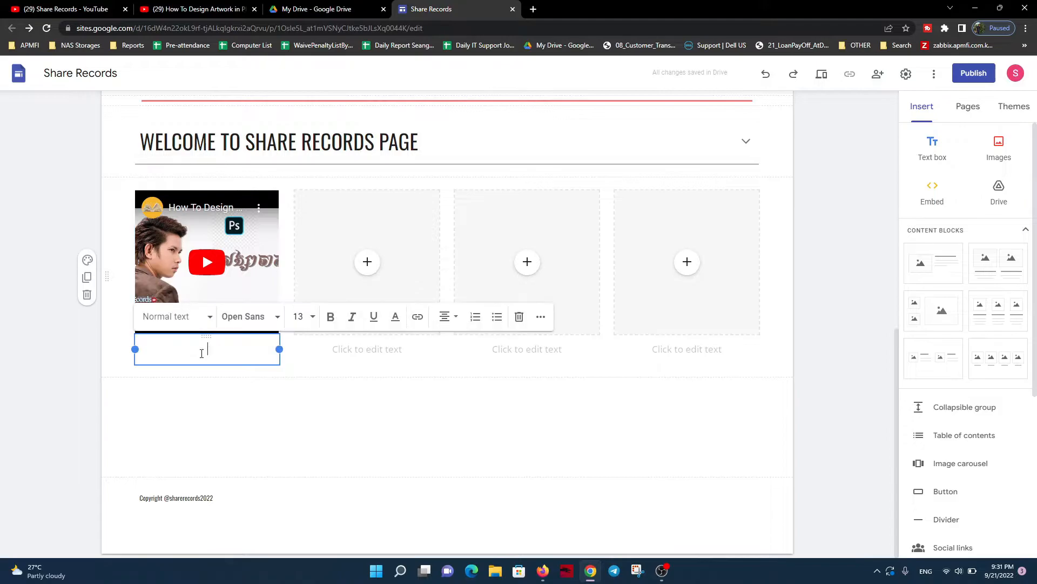
key("ctrl+v")
Try the Small text and Subheading styles on the first video's whole caption
left_click(183, 319)
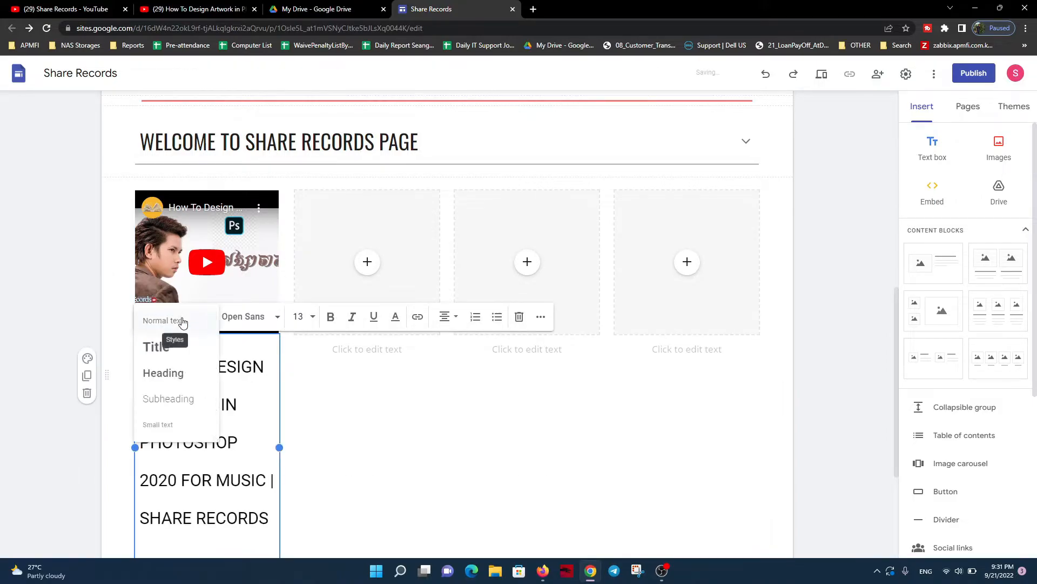
left_click(168, 424)
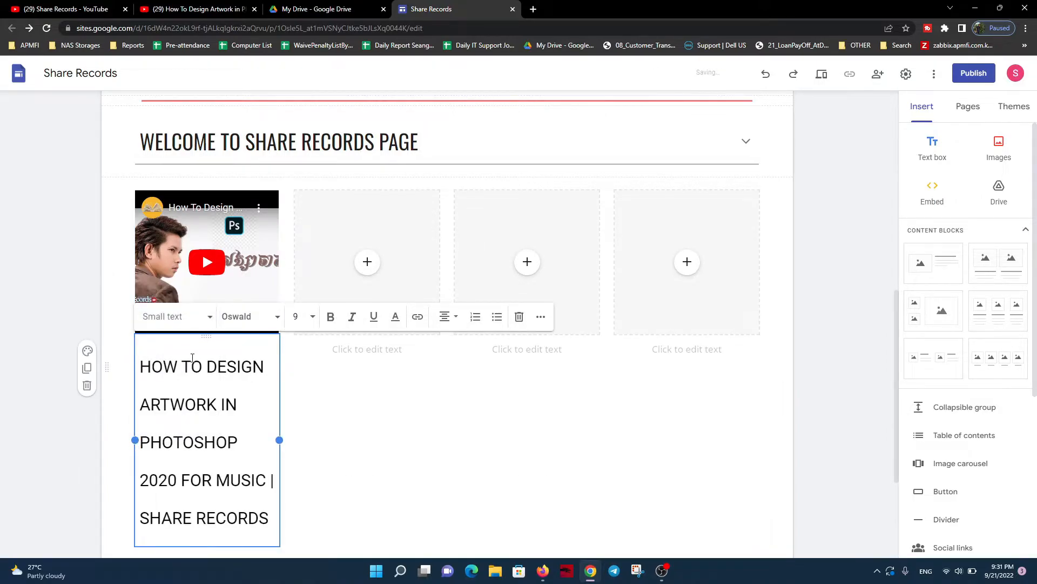
key("ctrl+a")
left_click(176, 316)
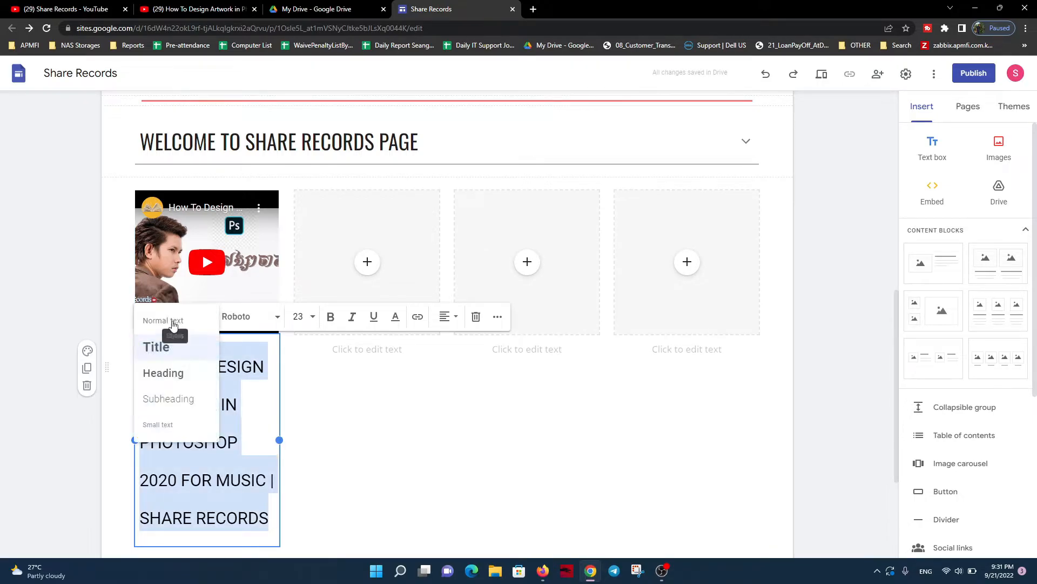
left_click(169, 425)
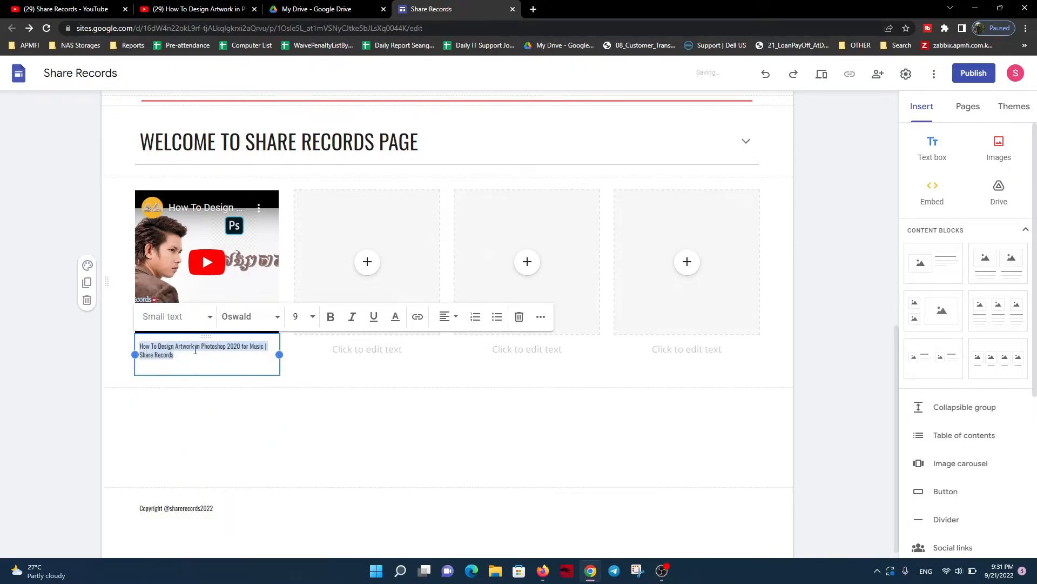
left_click(184, 323)
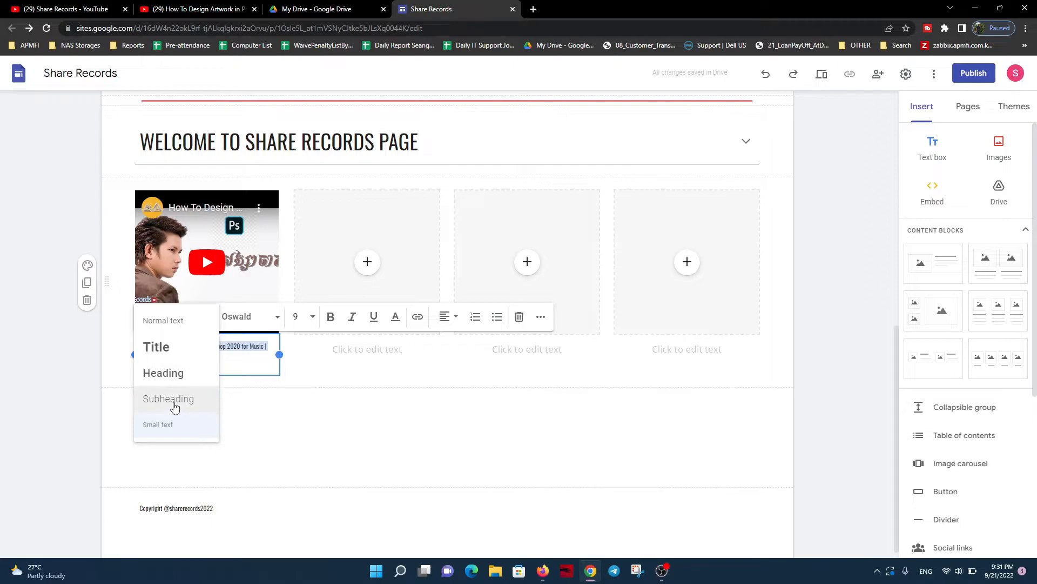
left_click(157, 400)
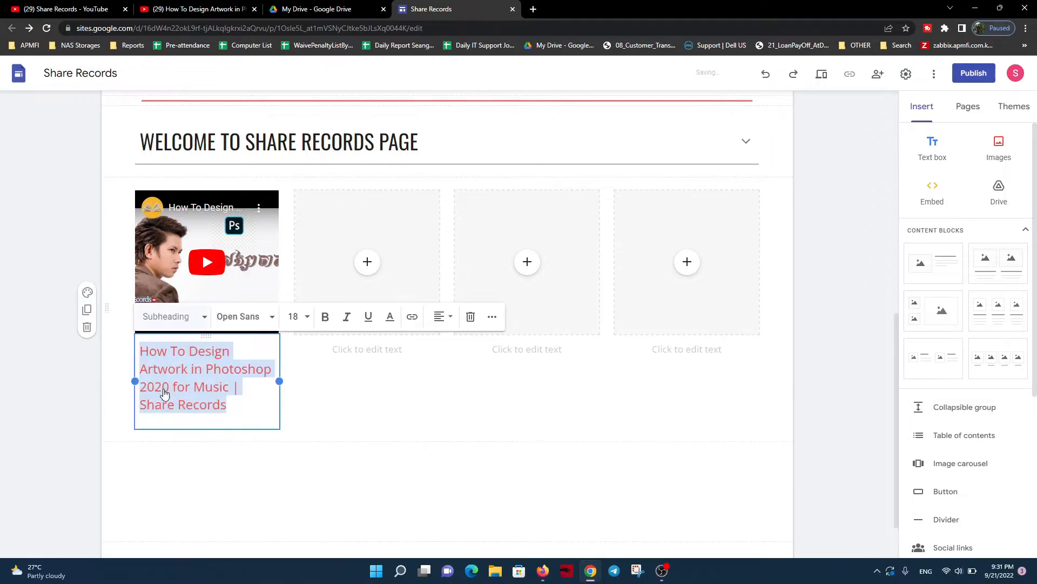
Set the first video's caption to the Normal text style and deselect it
left_click(174, 318)
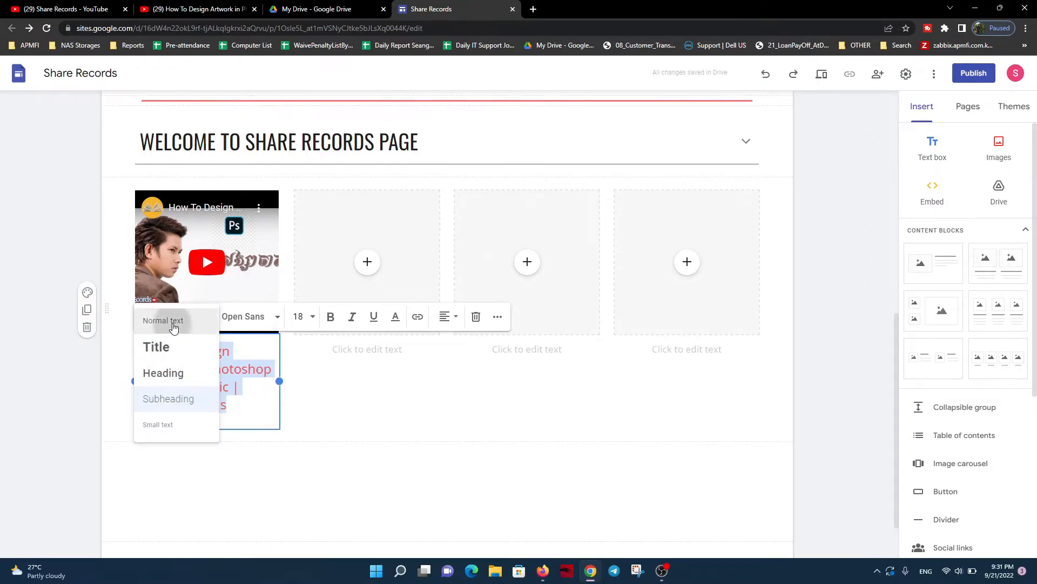
left_click(174, 323)
left_click(261, 450)
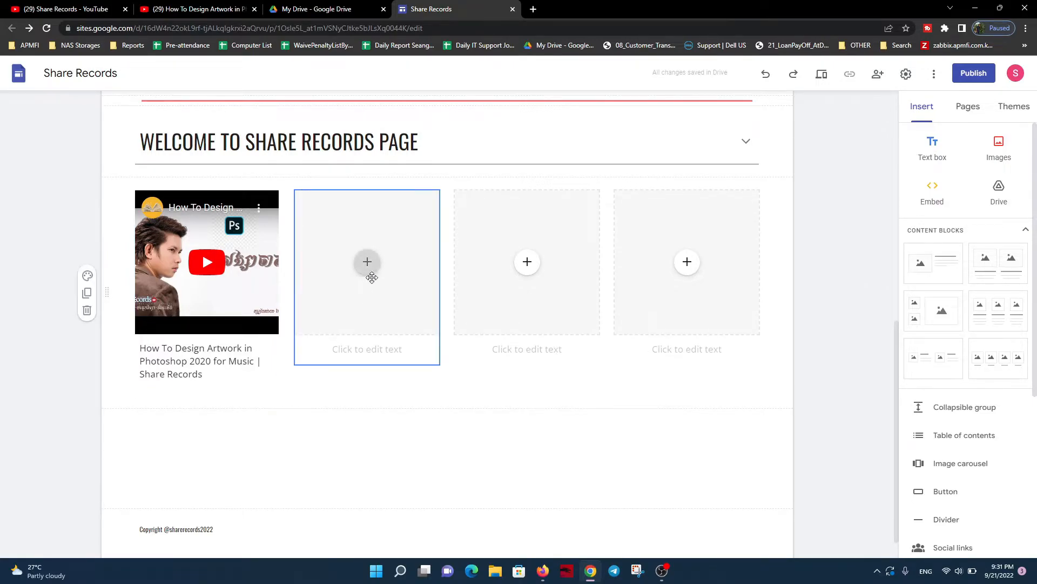
On YouTube, open "How to Make a YouTube Banner Easy Step By Step With Adobe Photoshop (2022)" separately and copy its URL
left_click(64, 9)
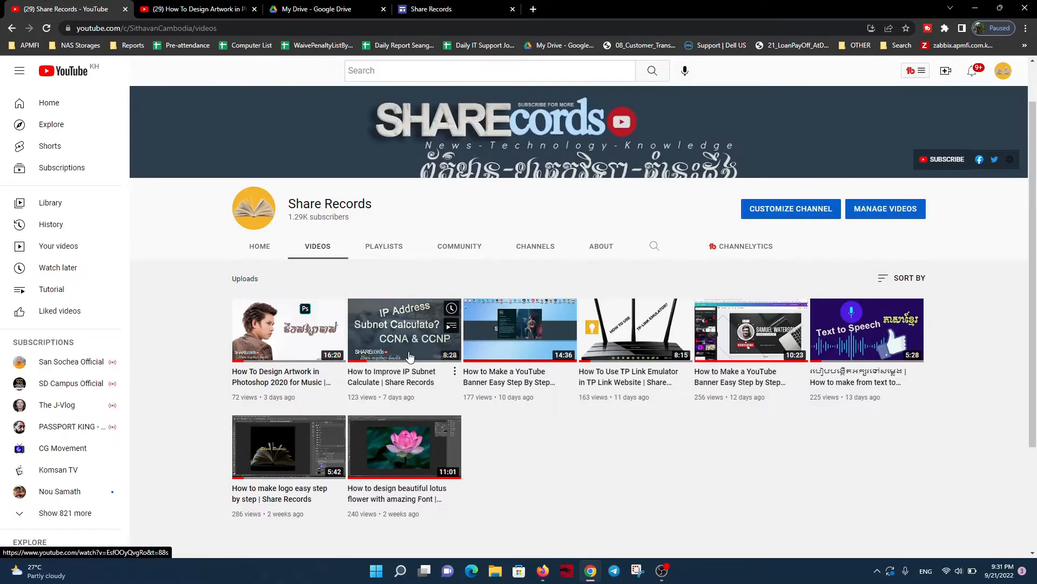
middle_click(538, 338)
left_click(169, 7)
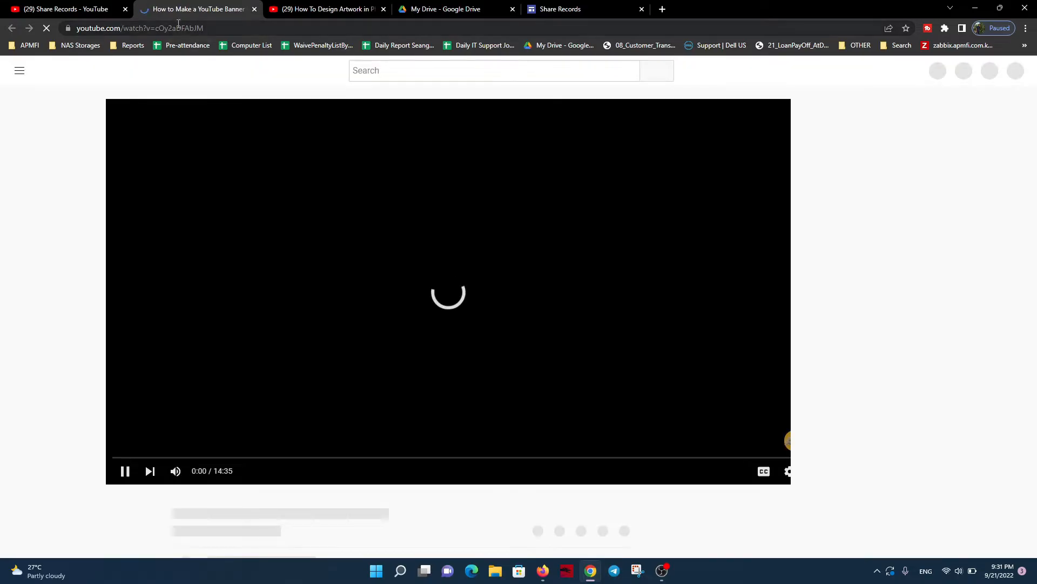
left_click(178, 27)
key("ctrl+c")
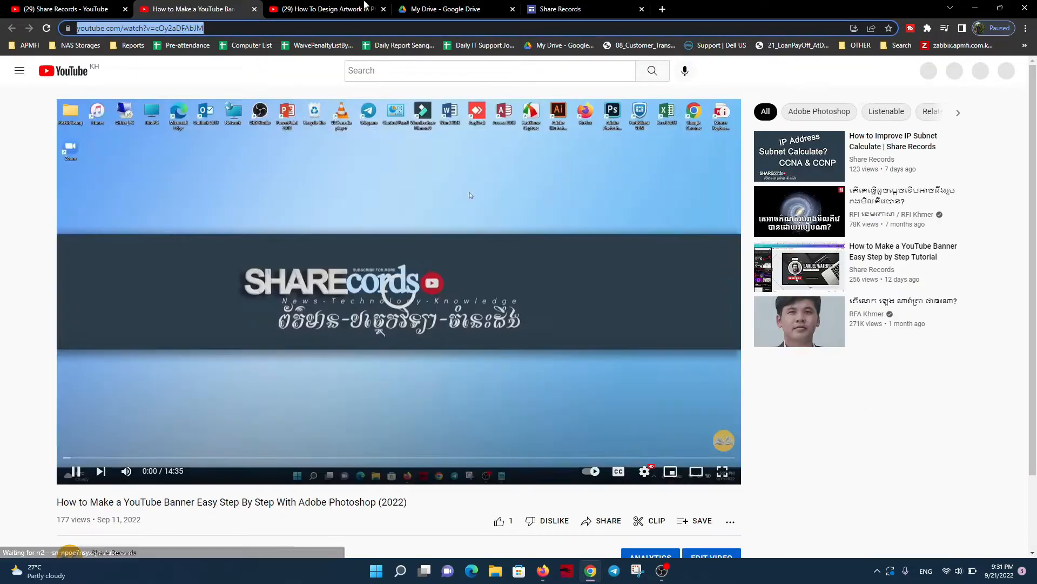
left_click(597, 7)
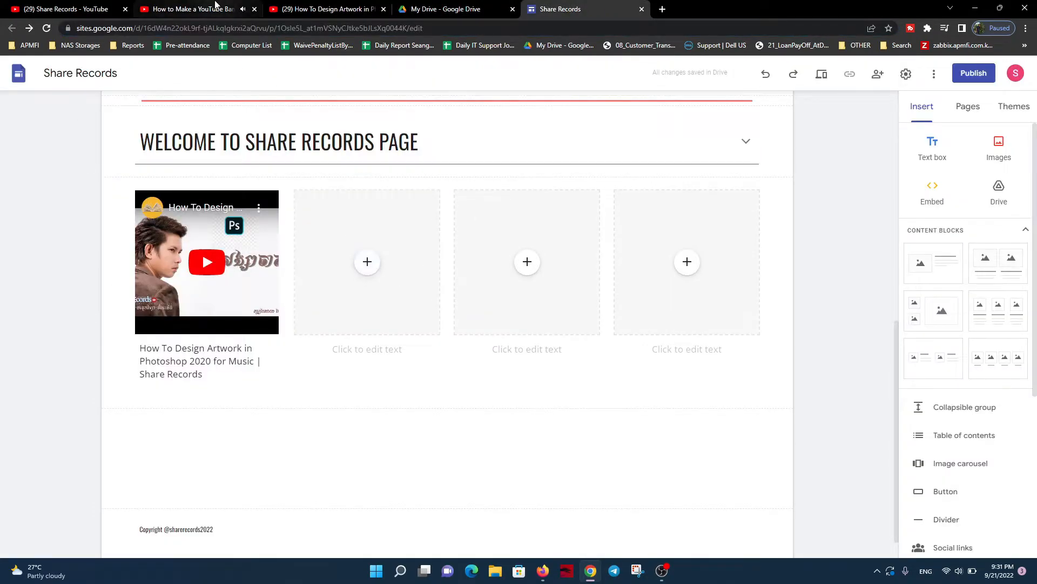
left_click(189, 9)
Back in Google Sites, find the YouTube banner video by its copied URL and insert it into the second image placeholder
left_click(557, 8)
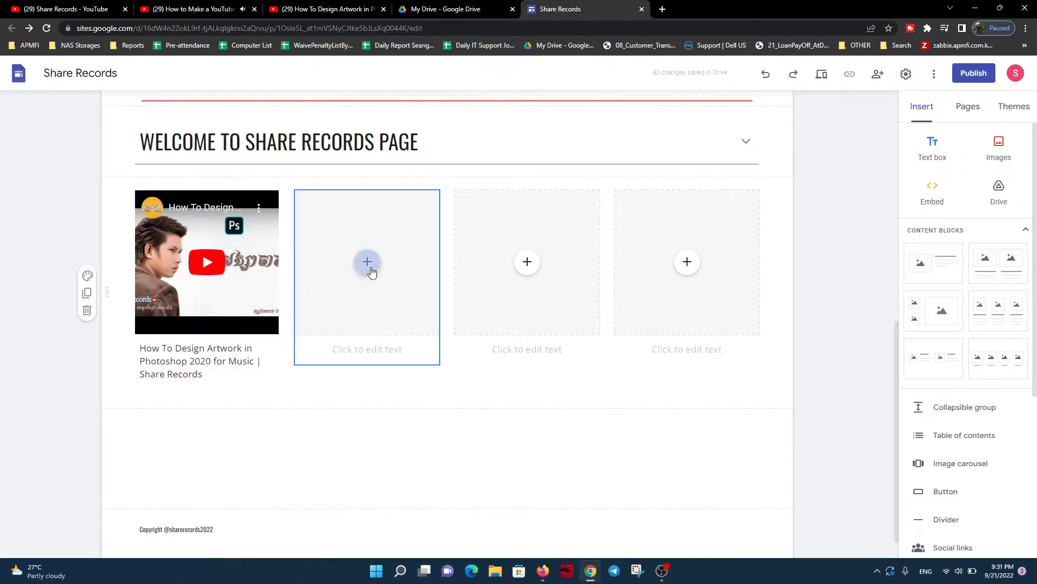
left_click(367, 262)
left_click(395, 371)
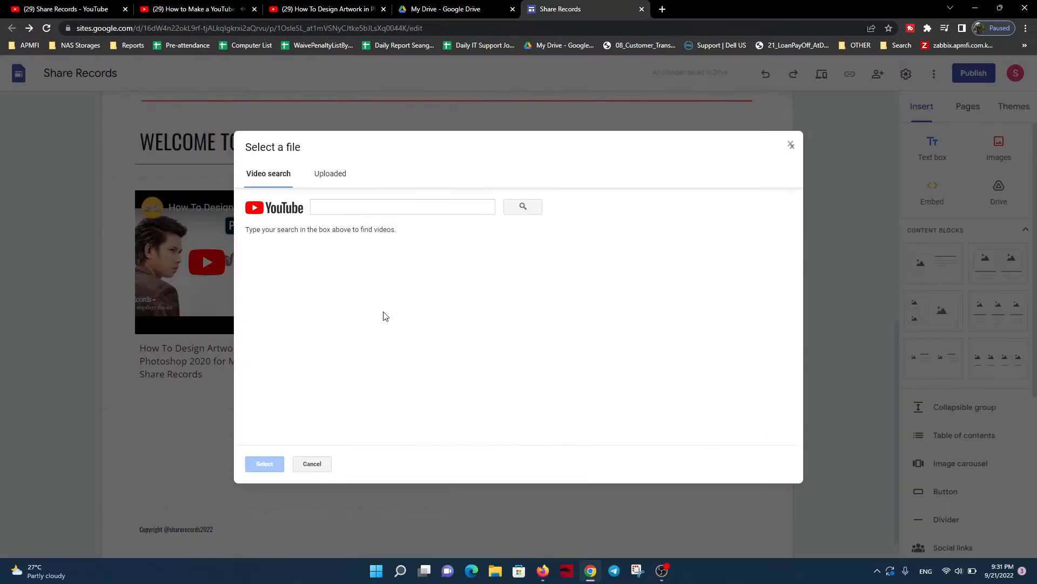
key("ctrl+v")
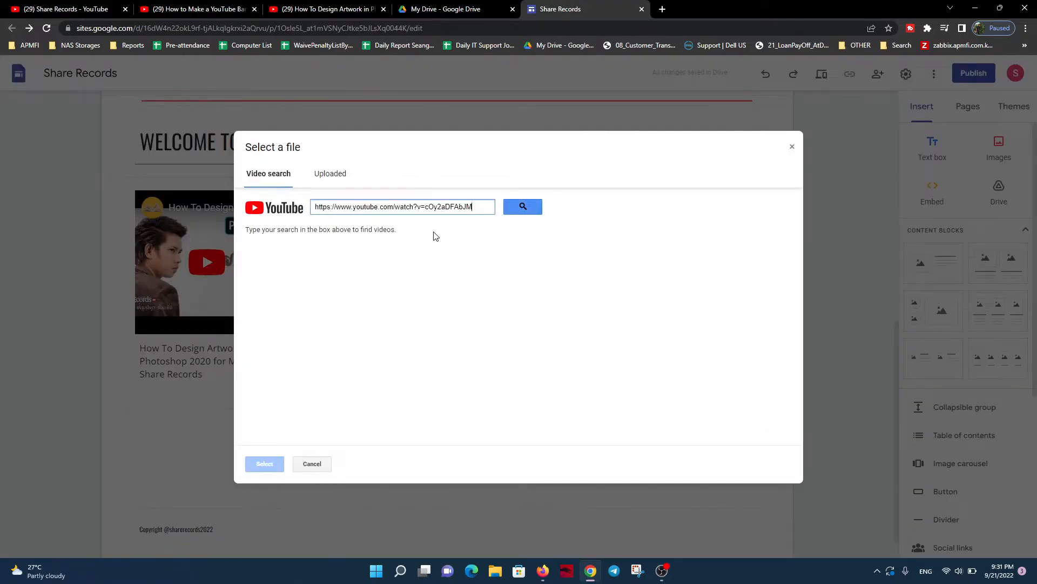
left_click(523, 208)
left_click(302, 270)
left_click(281, 464)
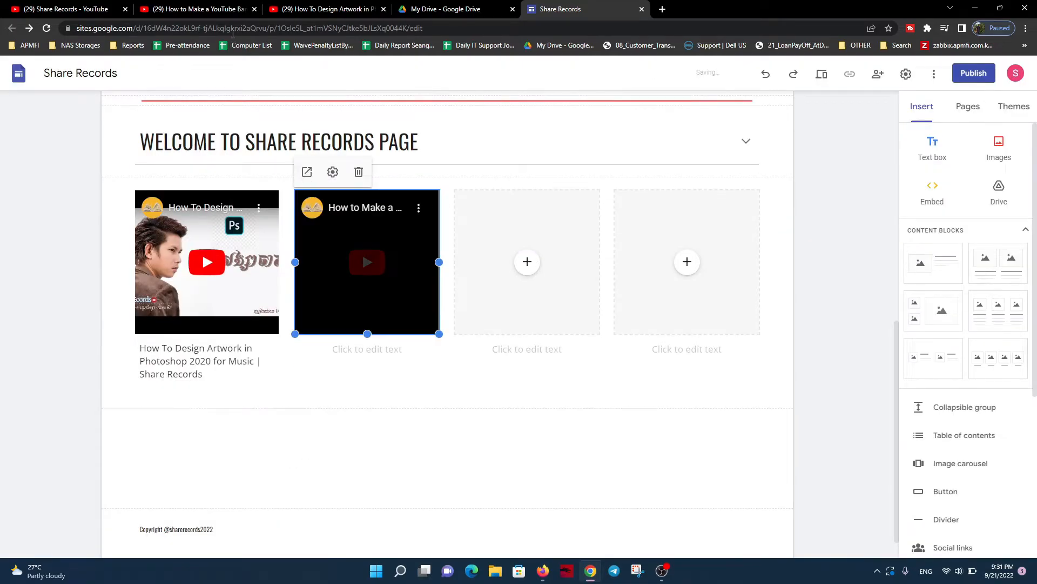
Copy the title "How to Make a YouTube Banner Easy Step By Step With Adobe Photoshop (2022)" from YouTube into the second video's caption in Google Sites
left_click(216, 9)
left_click_drag(408, 504, 69, 507)
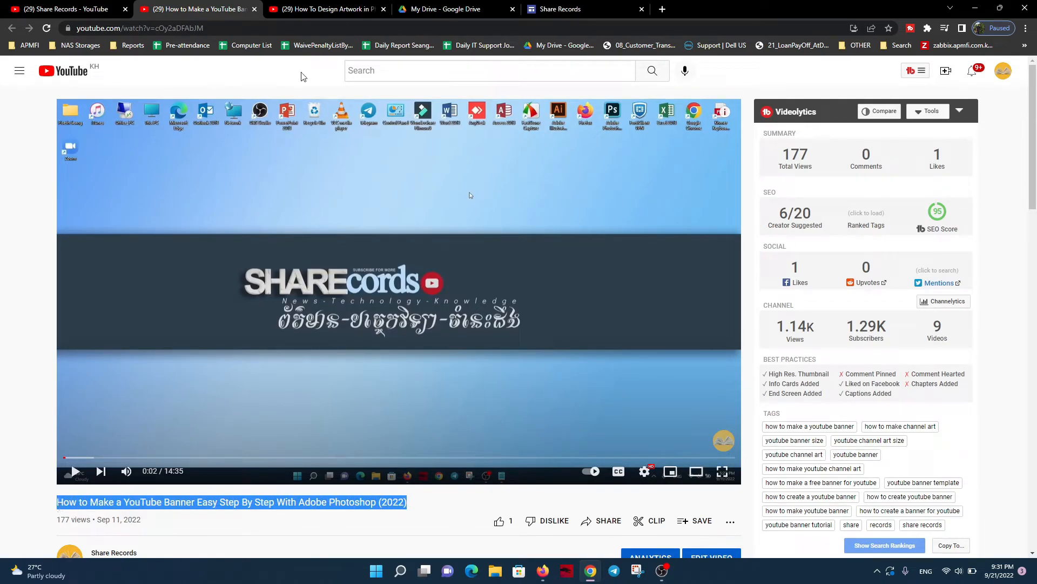
left_click(323, 9)
left_click(549, 6)
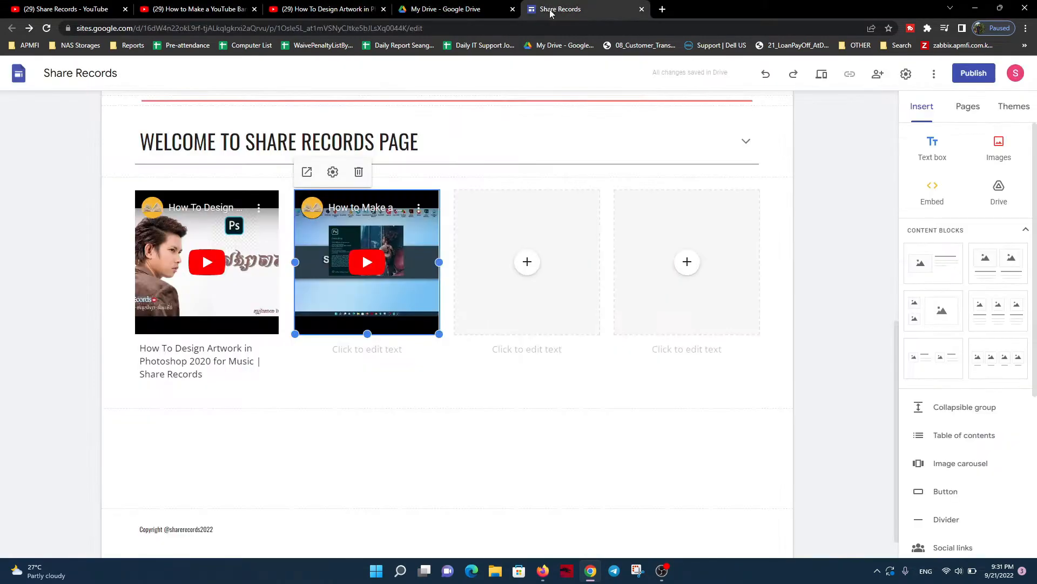
left_click(358, 353)
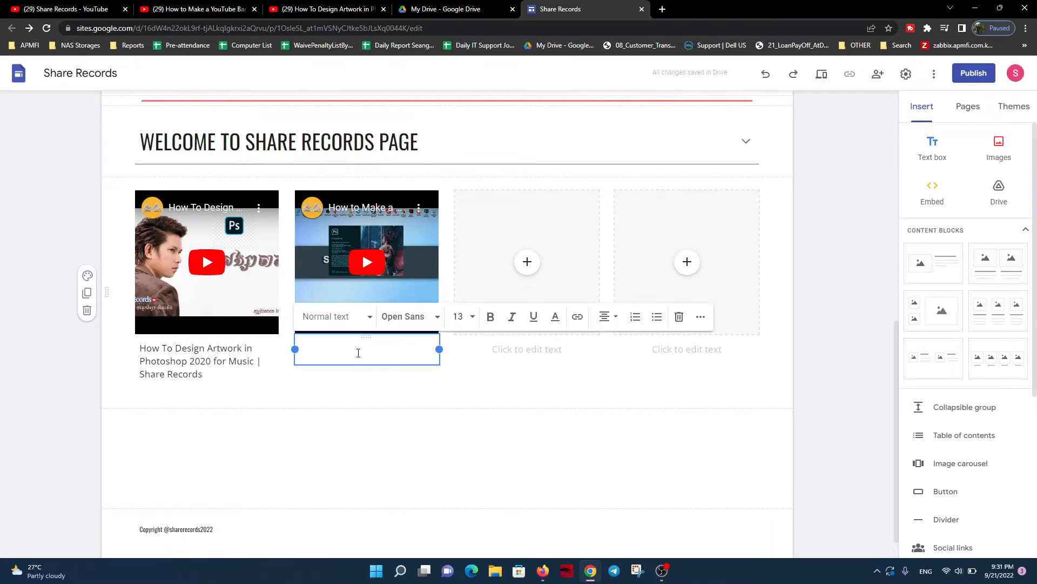
type("HOW TO MAKE A YOUTUBE BANNER EASY STEP BY STEP WITH ADOBE PHOTOSHOP (2022)")
Apply the Normal text style to the second video's whole caption
key("ctrl+a")
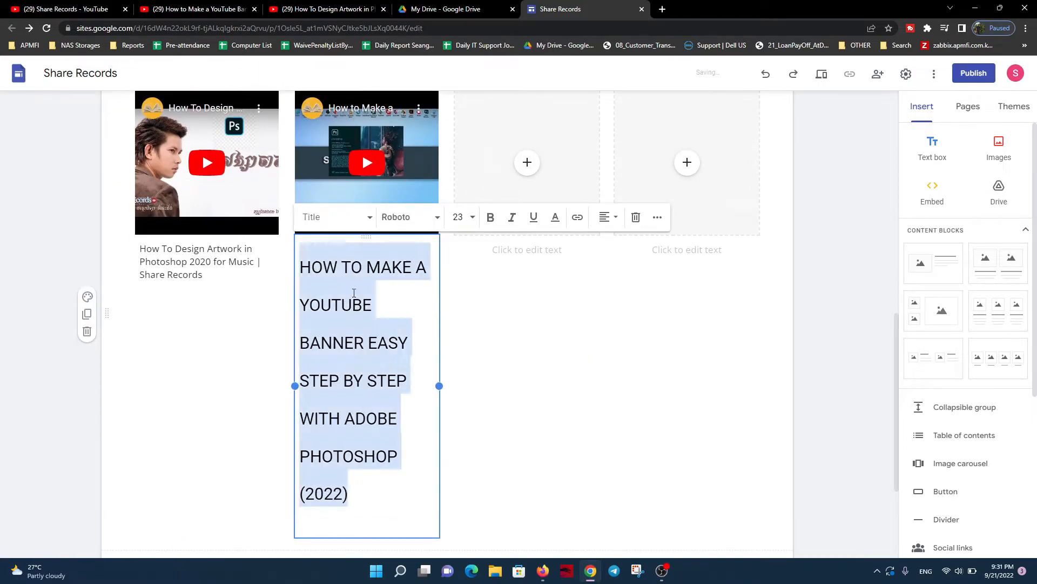
left_click(330, 223)
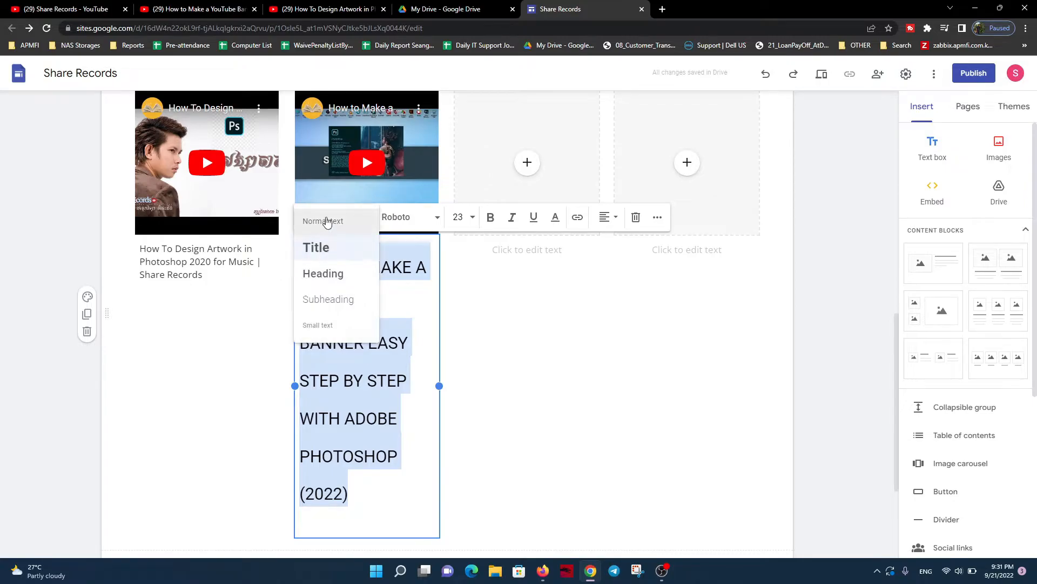
left_click(328, 222)
scroll(401, 423, "down", 1)
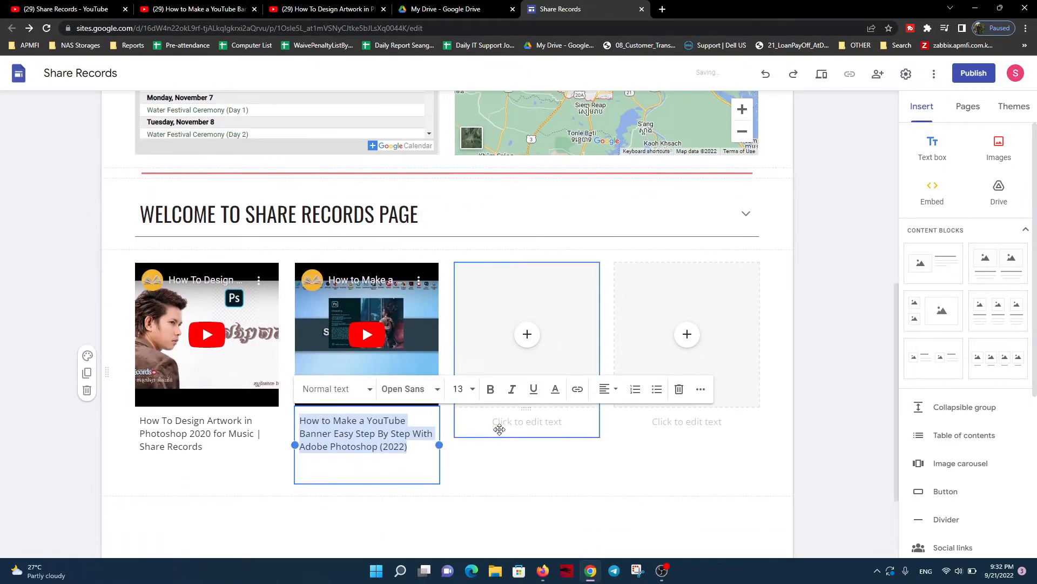
On YouTube, open "How To Use TP Link Emulator in TP Link Website | Share Records" separately, copy its title and return to Google Sites
left_click(497, 427)
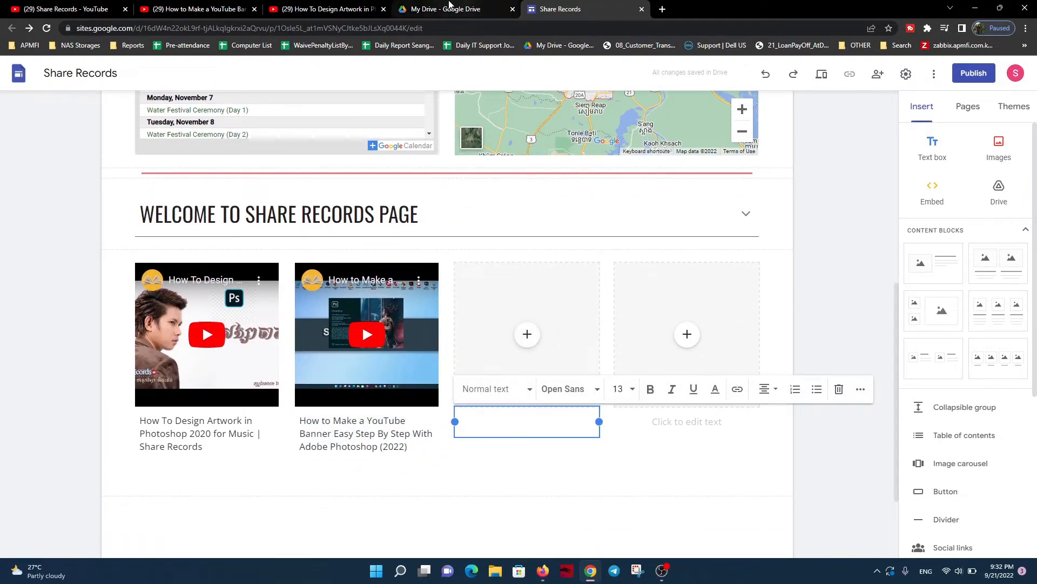
left_click(115, 4)
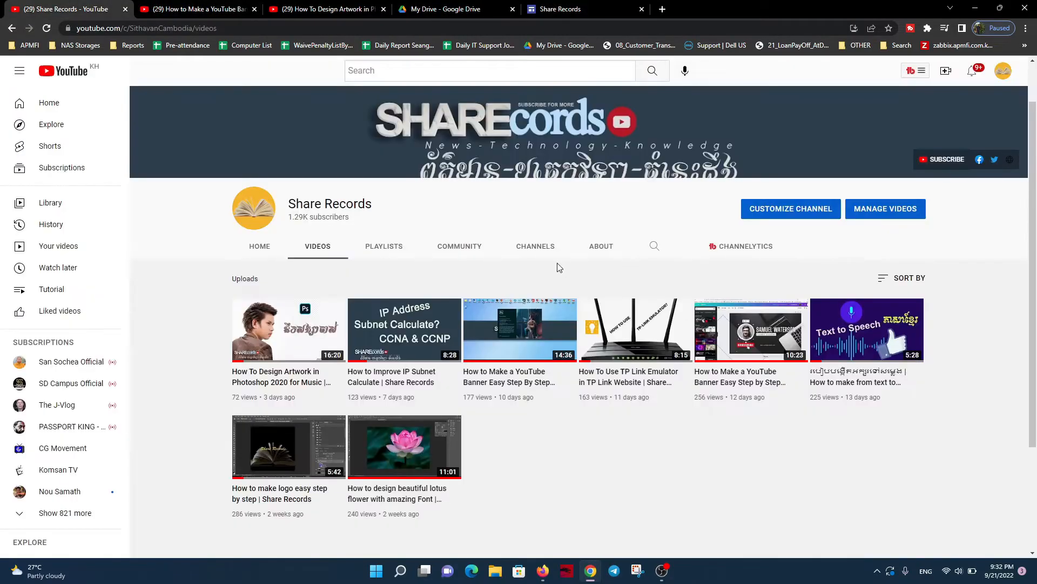
middle_click(635, 330)
key("ctrl+Tab")
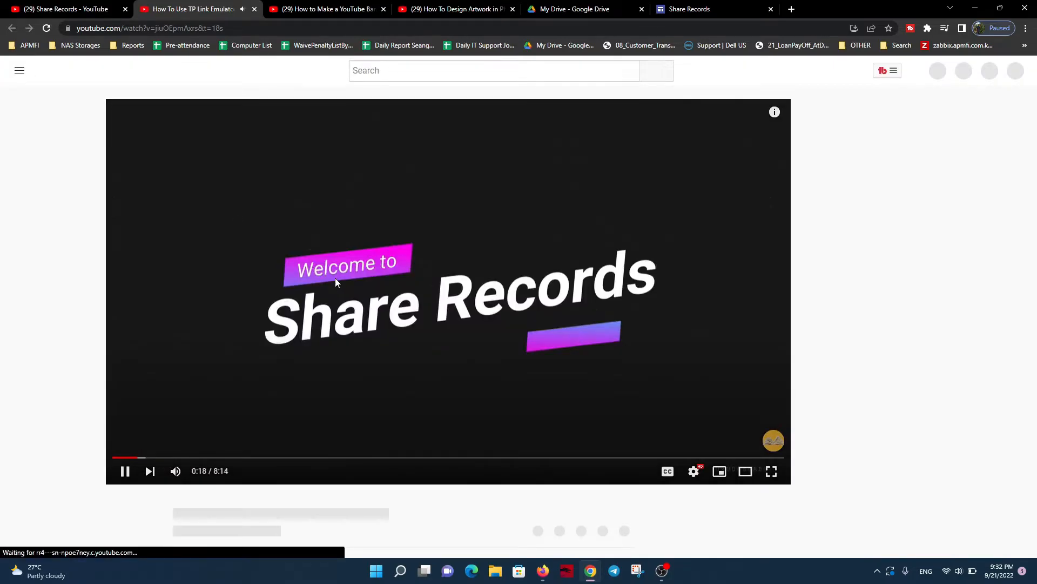
left_click(273, 267)
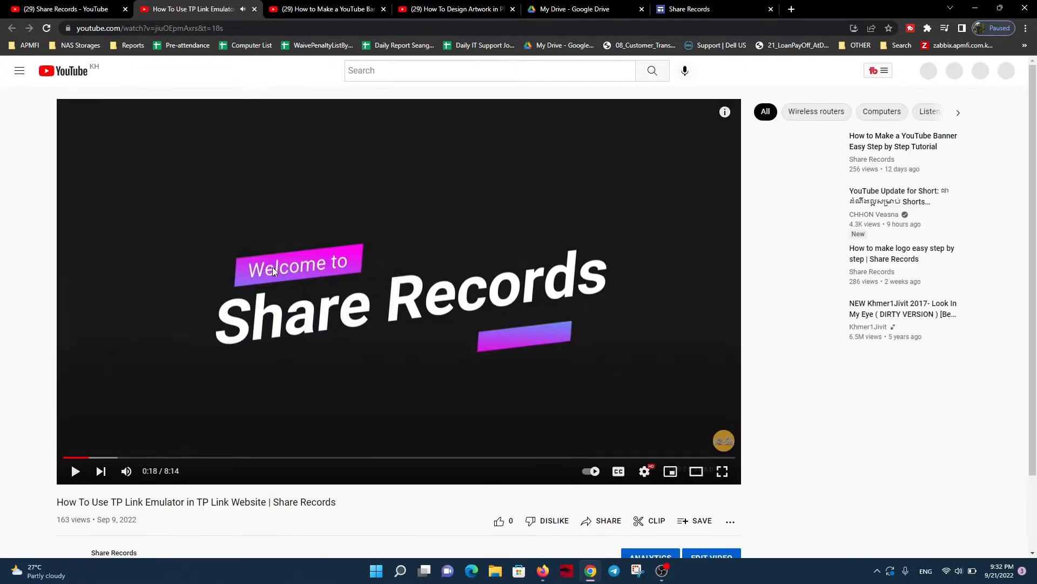
left_click_drag(338, 501, 57, 501)
key("ctrl+c")
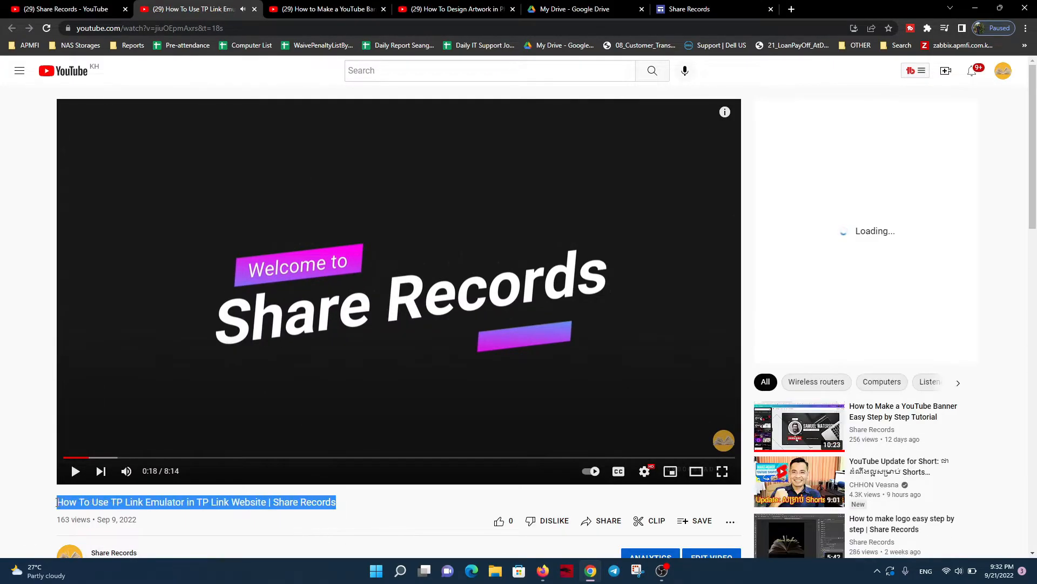
left_click(319, 8)
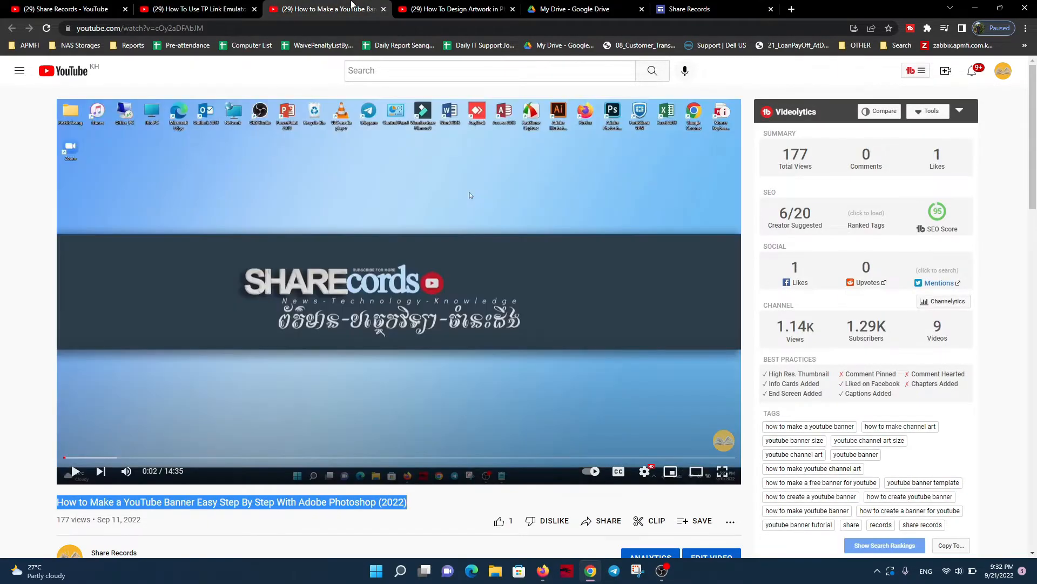
left_click(659, 7)
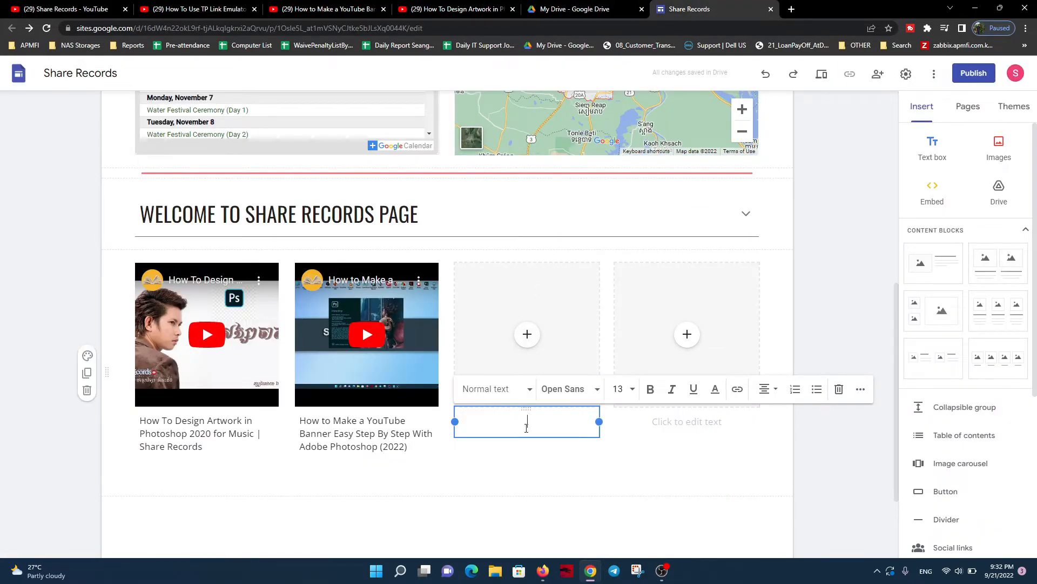
left_click(529, 346)
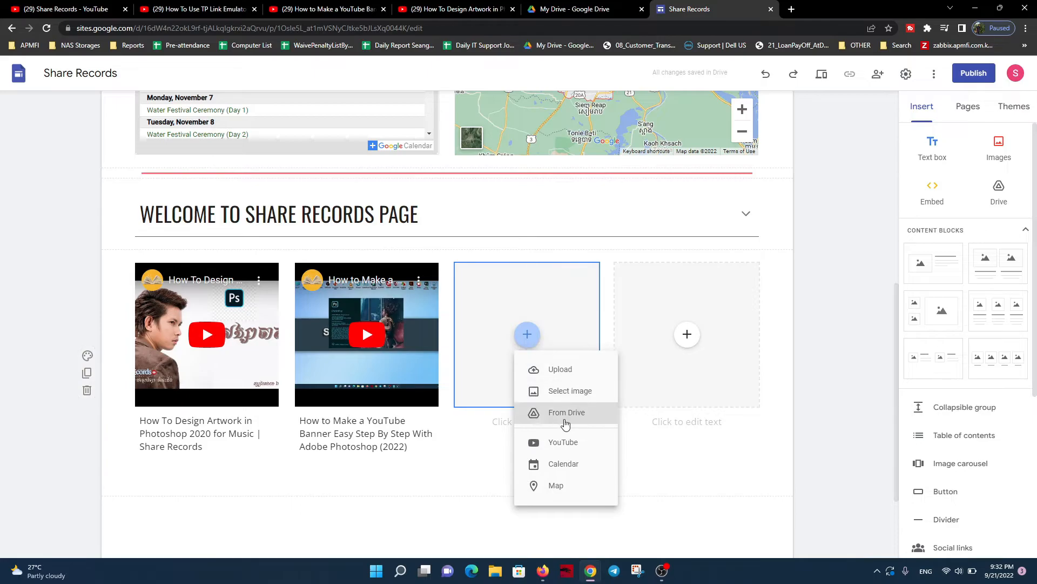
left_click(543, 436)
key("ctrl+v")
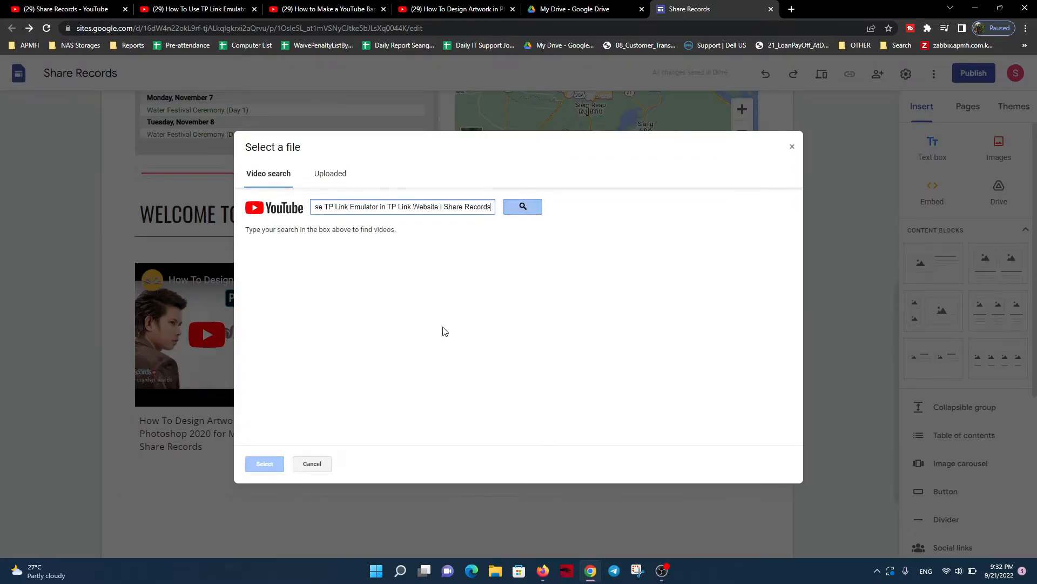
left_click(792, 146)
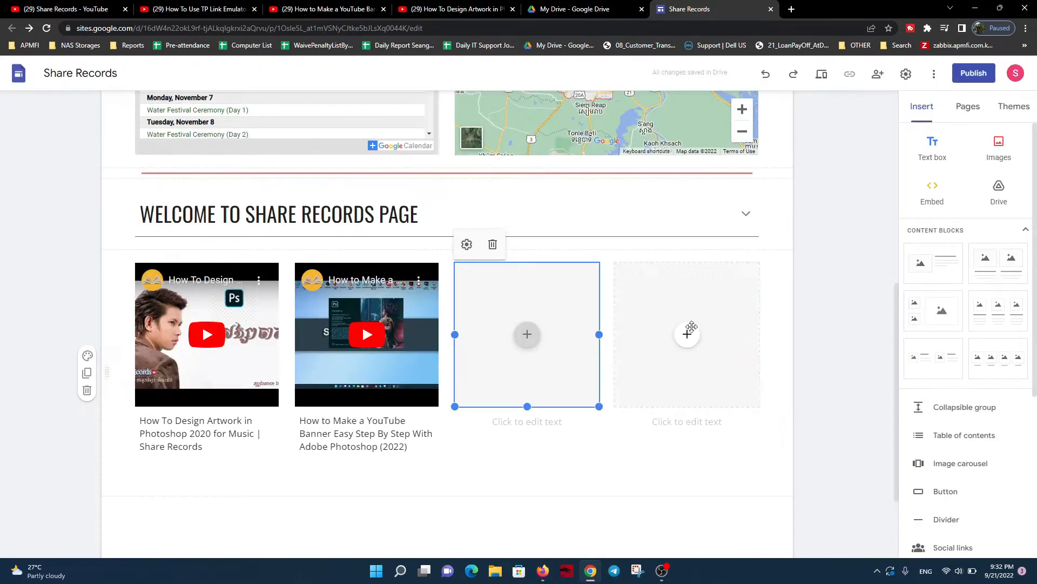
Paste the copied TP Link video title as the third placeholder's caption and set it to the Normal text style
left_click(539, 420)
type("HOW TO USE TP LINK EMULATOR IN TP LINK WEBSITE | SHARE RECORDS")
key("ctrl+a")
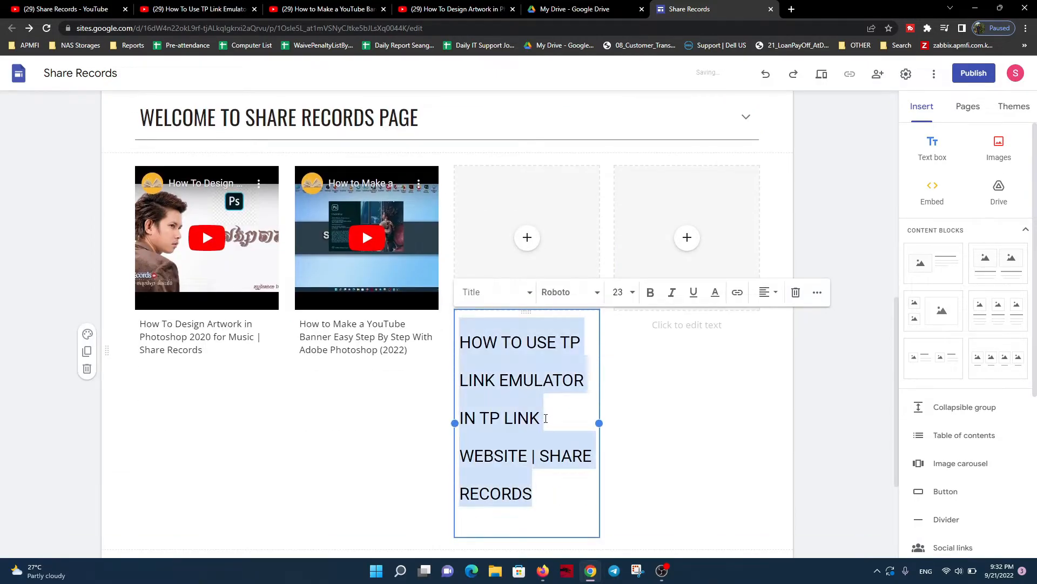
left_click(489, 294)
left_click(484, 294)
Switch to the TP Link Emulator video on YouTube and copy its URL from the browser
left_click(191, 6)
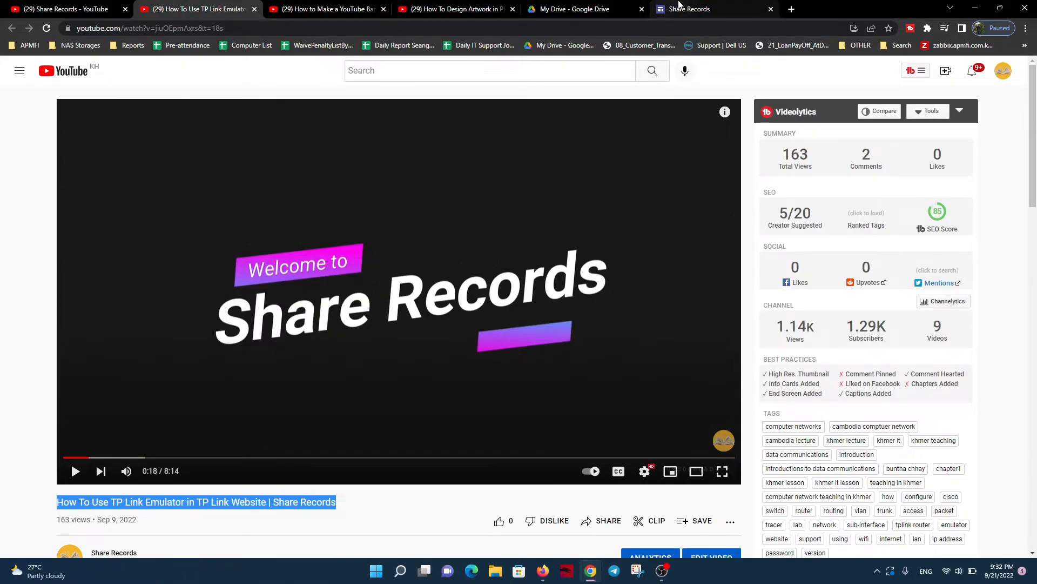
left_click(679, 7)
left_click(195, 9)
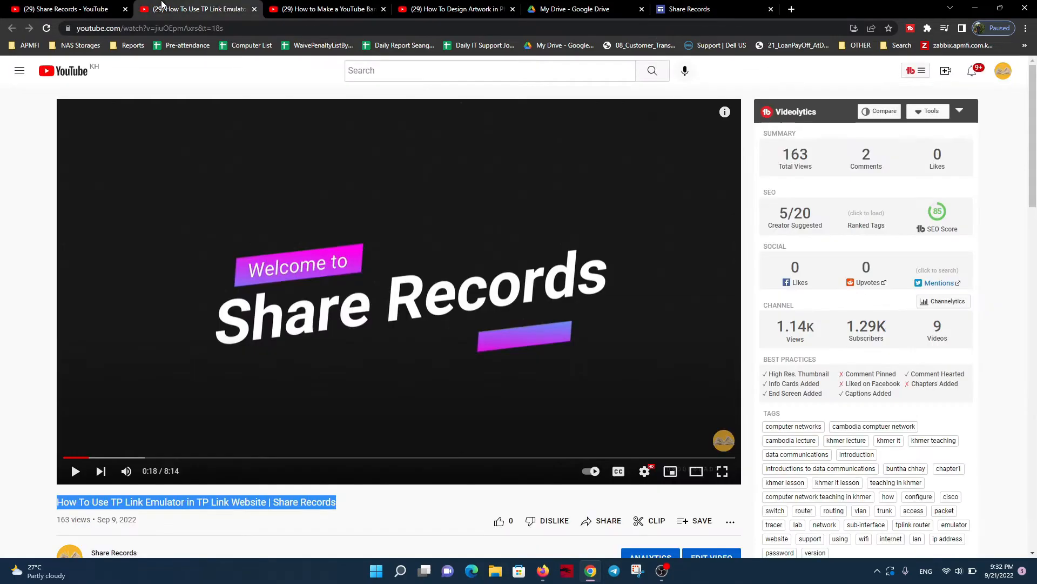
right_click(289, 193)
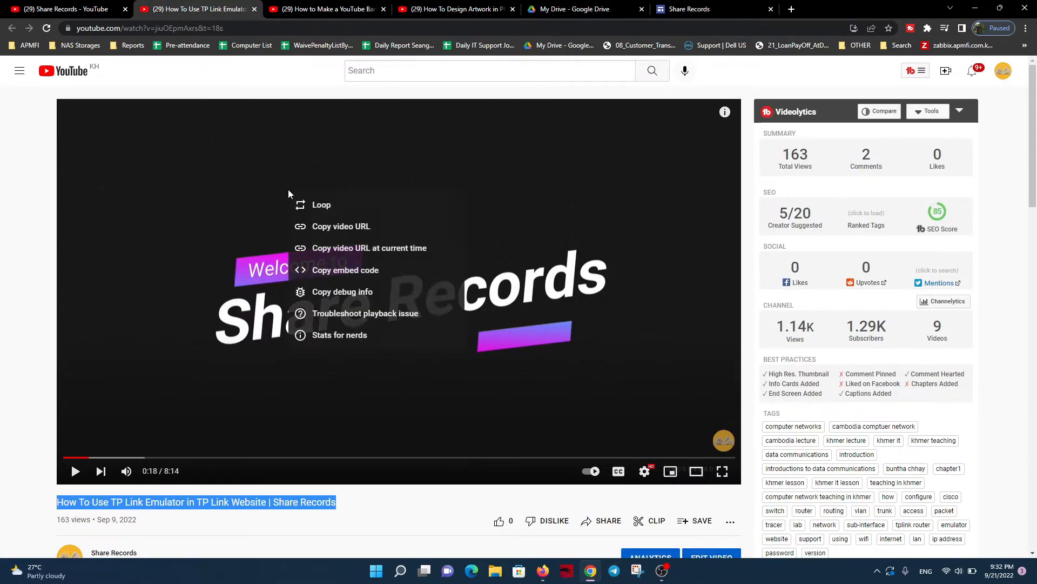
left_click(215, 29)
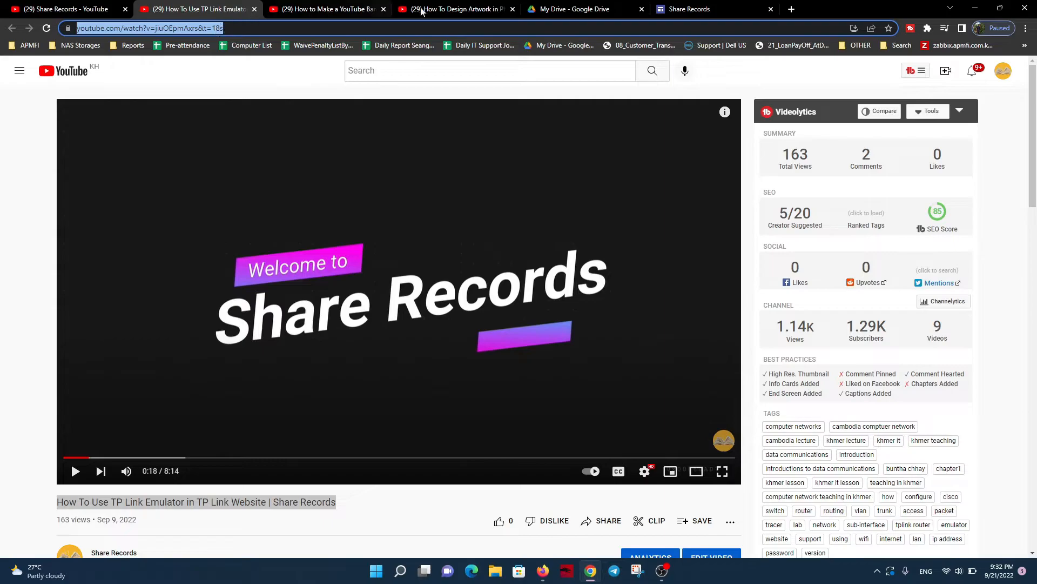
left_click(256, 191)
left_click(255, 192)
left_click(200, 29)
key("ctrl+c")
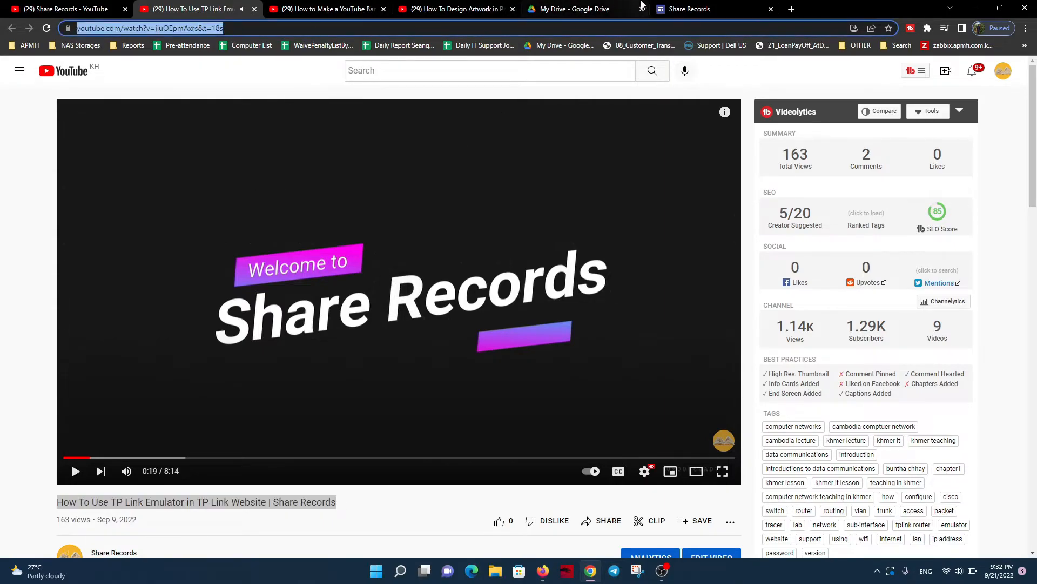
Back in Google Sites, find the TP Link Emulator video by its copied URL and insert it into the third image placeholder
left_click(676, 9)
left_click(528, 240)
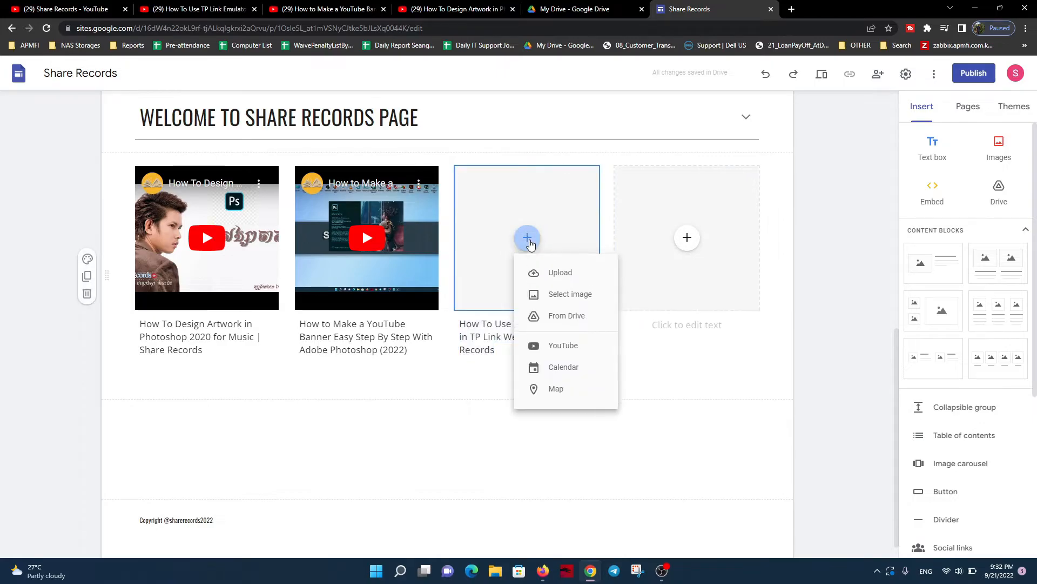
left_click(557, 345)
key("ctrl+v")
left_click(522, 207)
left_click(301, 271)
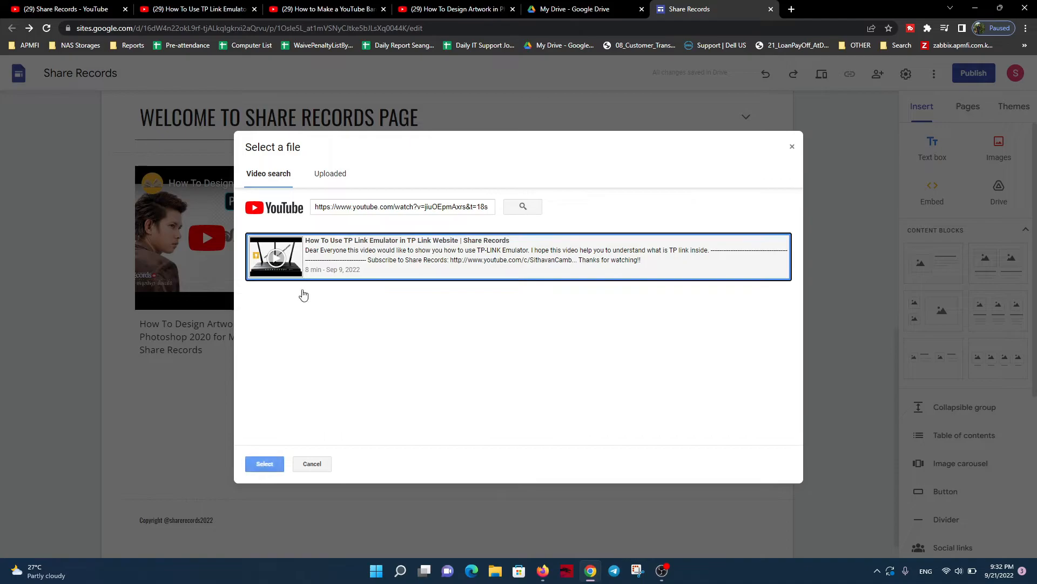
left_click(264, 464)
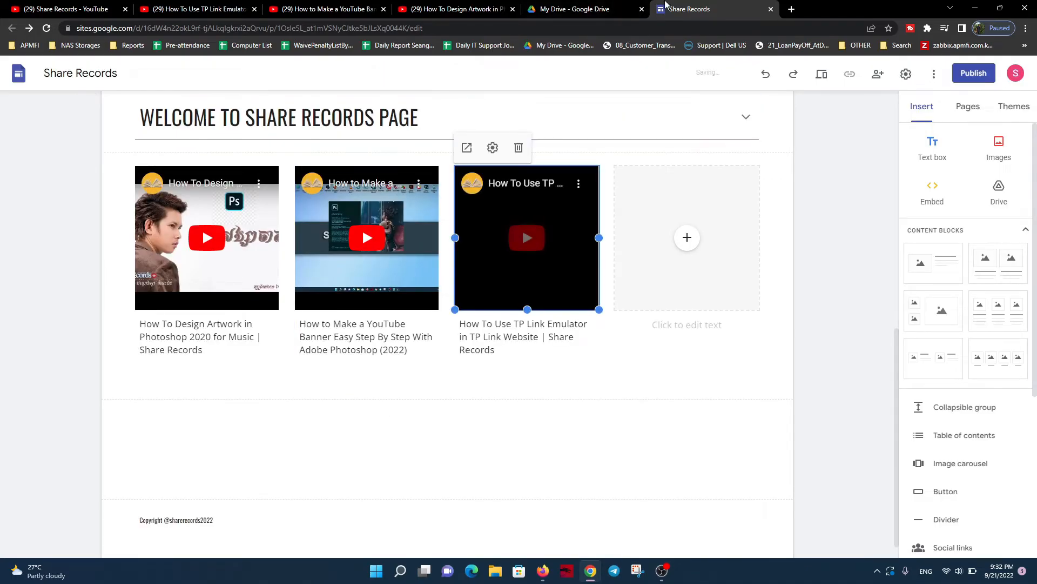
On YouTube, open "How to Make a YouTube Banner Easy Step by Step Tutorial" separately, copy its title and return to Google Sites
left_click(65, 9)
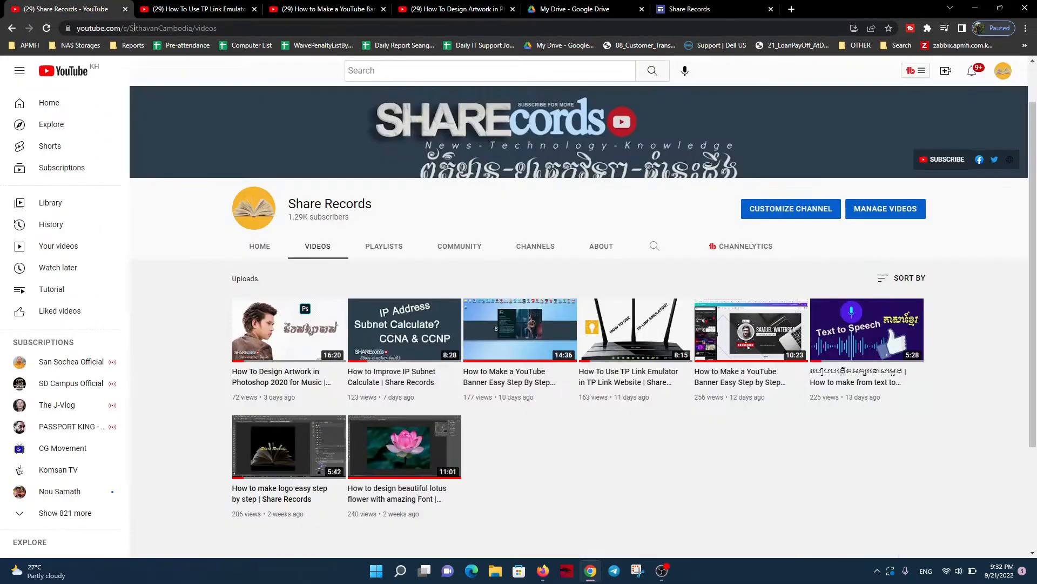
middle_click(748, 339)
left_click(162, 8)
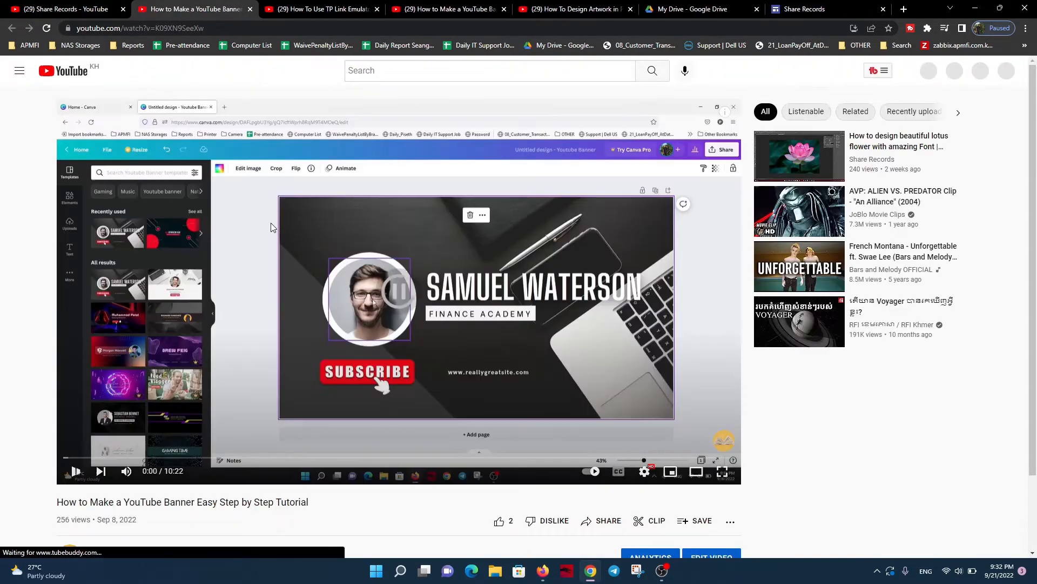
left_click_drag(319, 501, 53, 507)
key("ctrl+c")
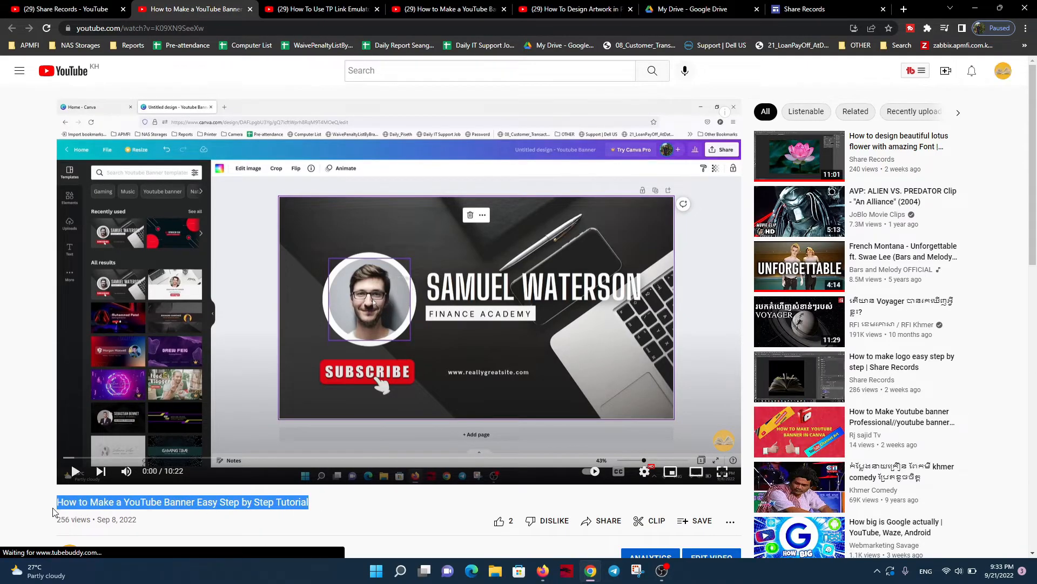
left_click(805, 9)
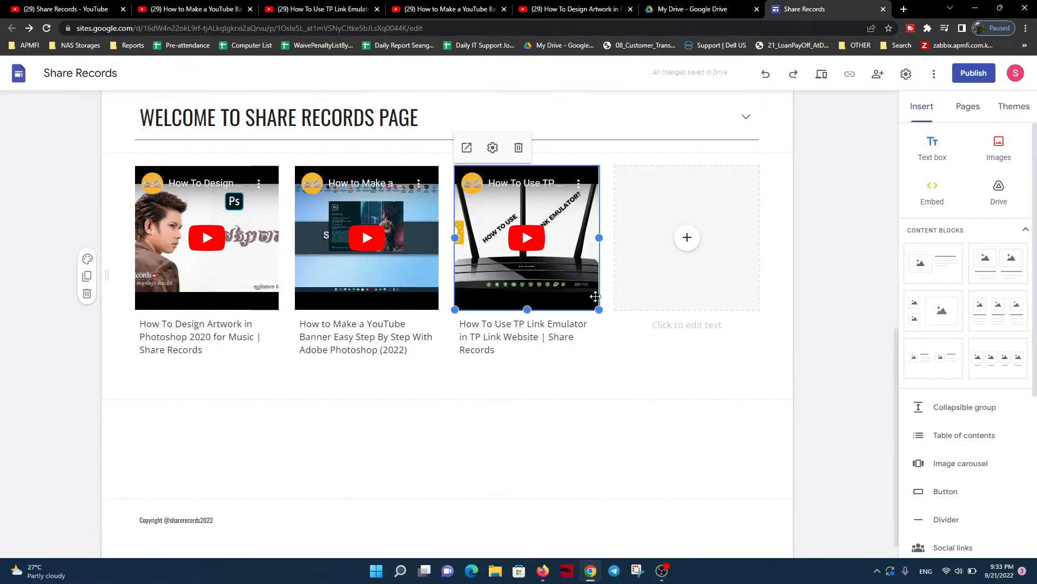
left_click(688, 238)
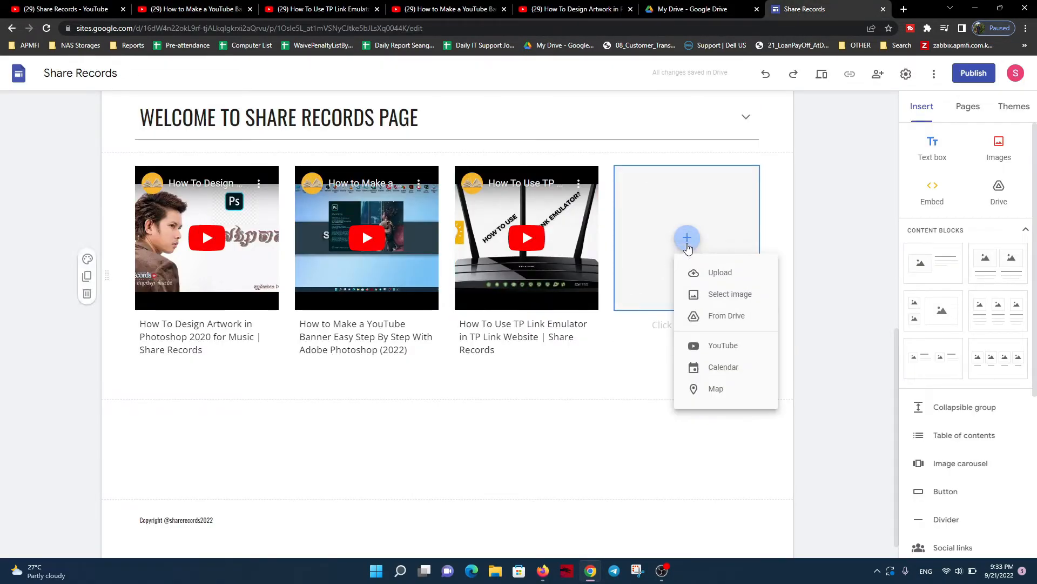
left_click(712, 343)
key("ctrl+v")
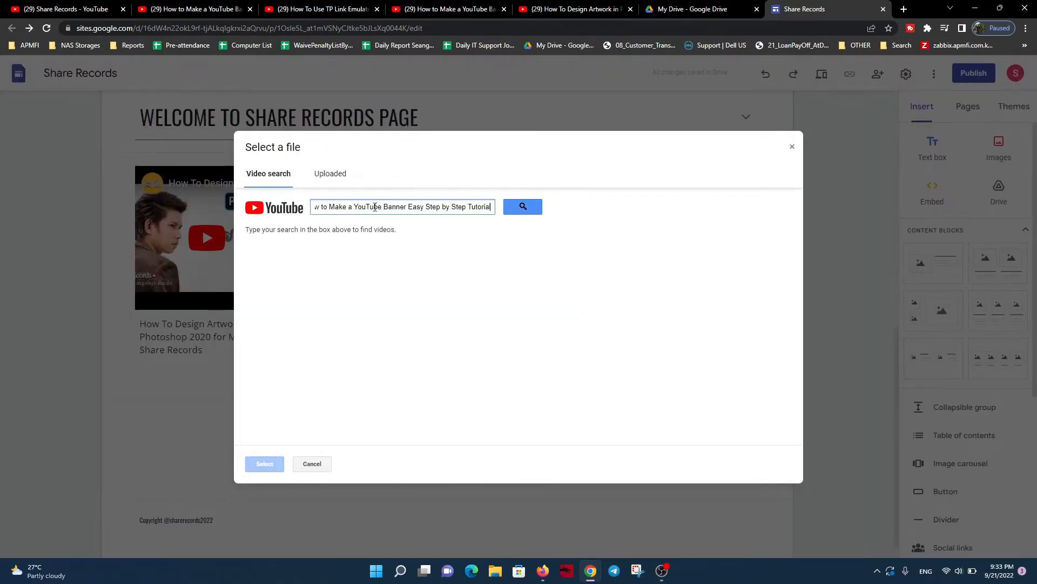
left_click(313, 464)
Paste the copied banner tutorial title as the fourth placeholder's caption and set it to the Normal text style
left_click(686, 324)
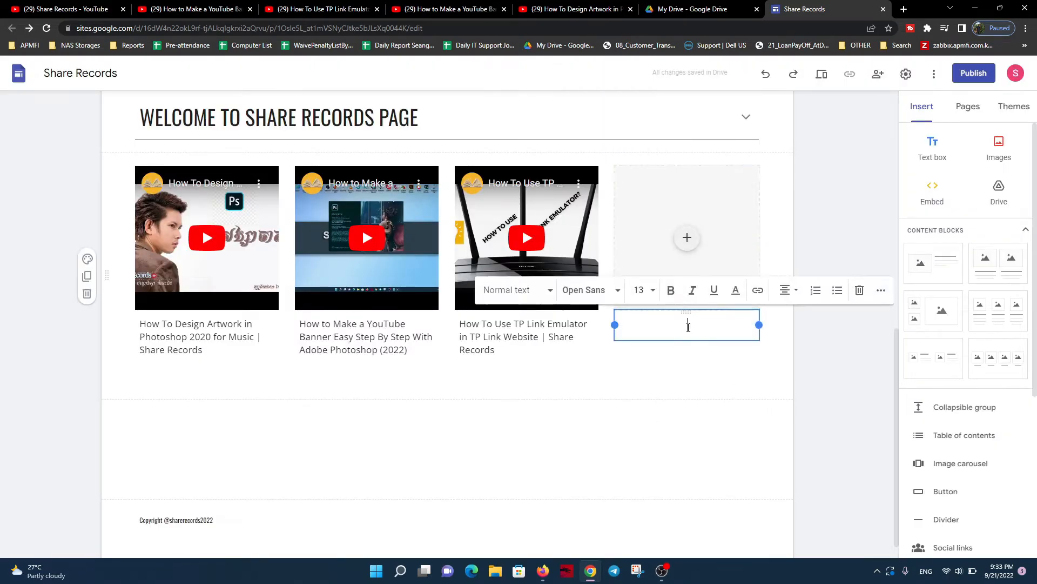
type("HOW TO MAKE A YOUTUBE BANNER EASY STEP BY STEP TUTORIAL")
key("ctrl+a")
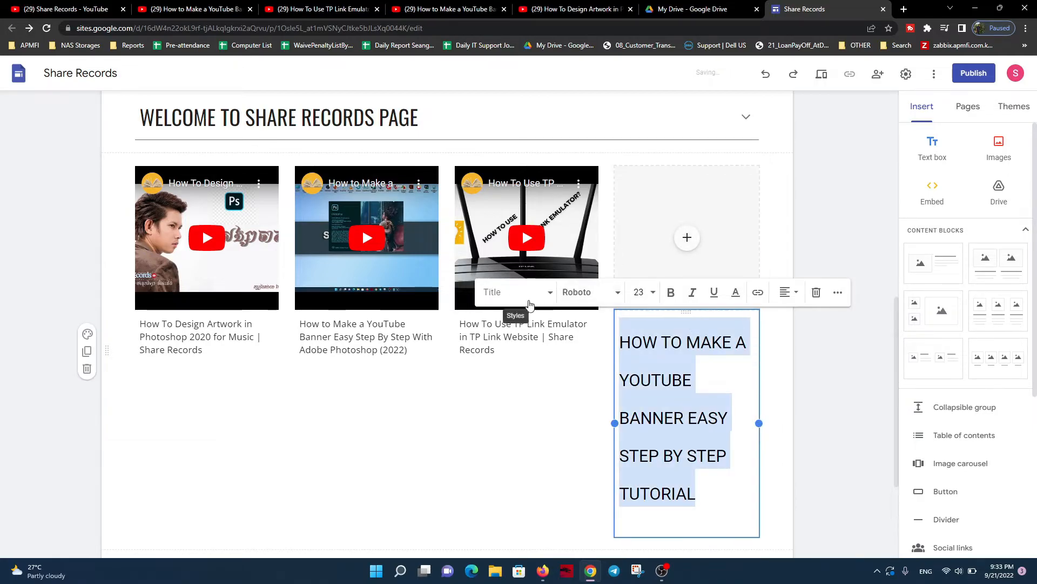
left_click(496, 294)
left_click(499, 300)
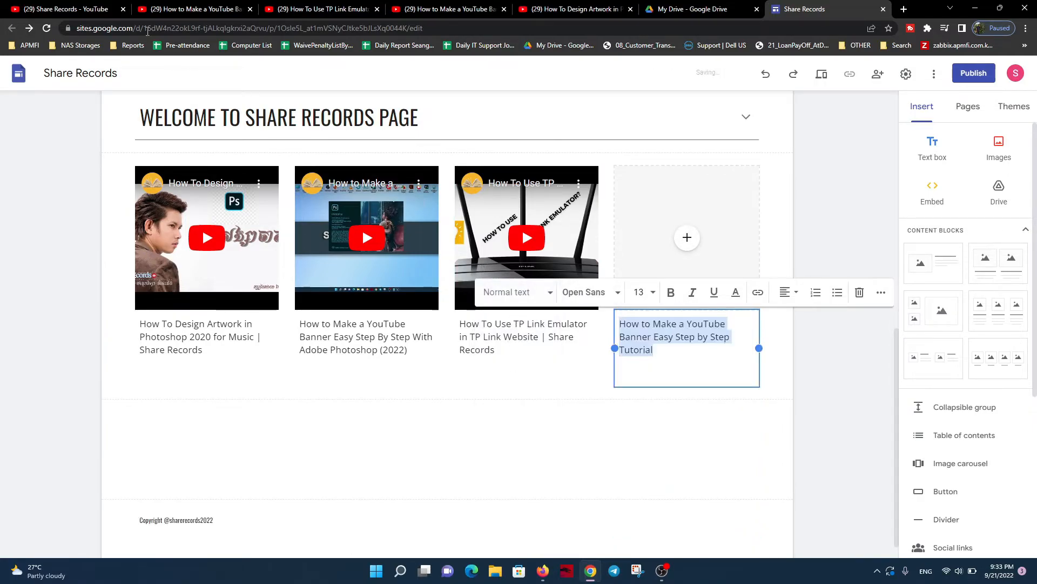
Switch to the YouTube video "How to Make a YouTube Banner Easy Step by Step Tutorial", copy its URL and return to Google Sites
left_click(157, 6)
left_click(232, 28)
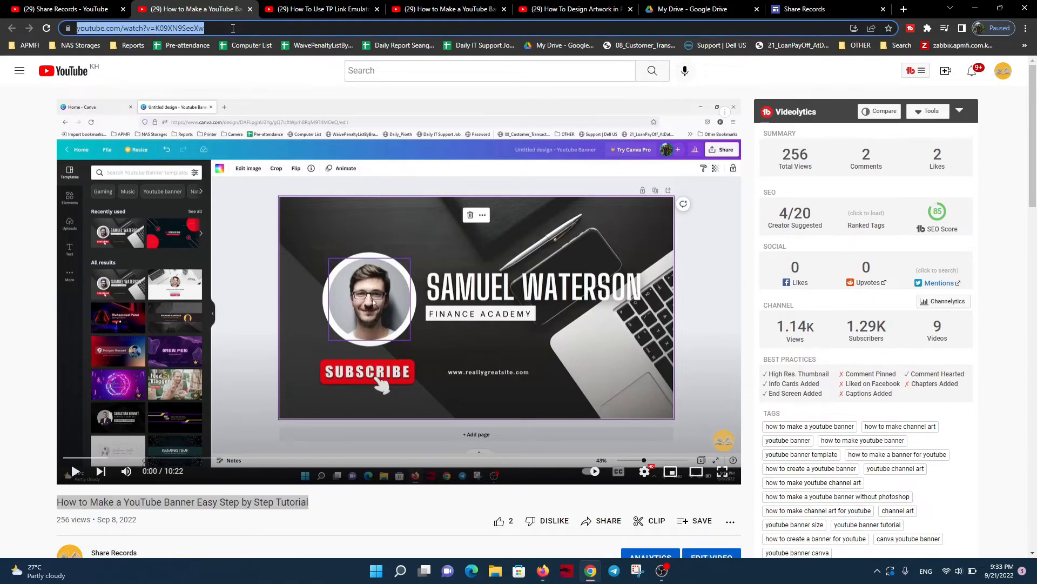
left_click(805, 9)
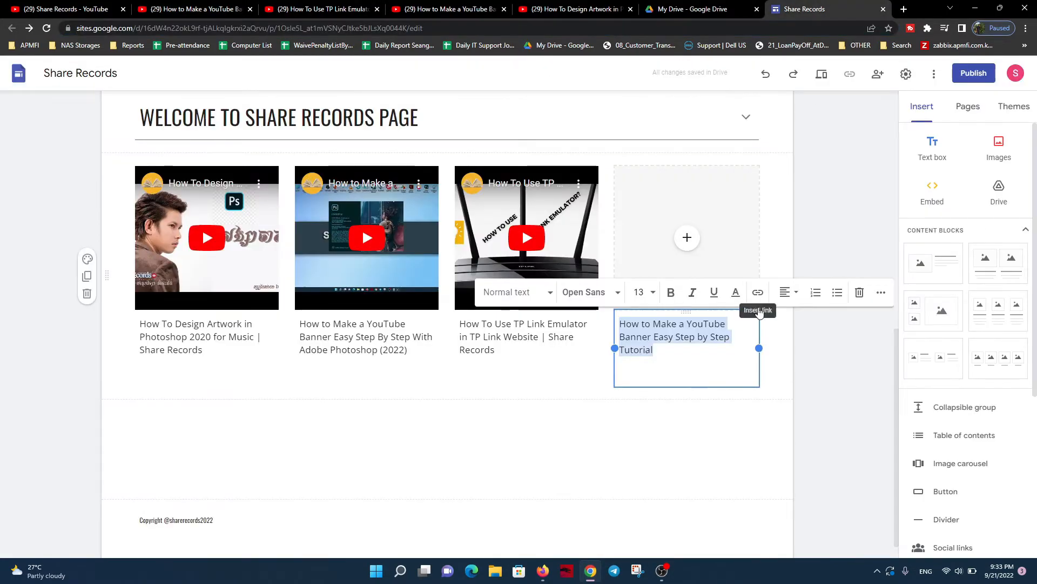
Find the banner tutorial on YouTube by its copied URL and insert it into the fourth image placeholder
left_click(689, 238)
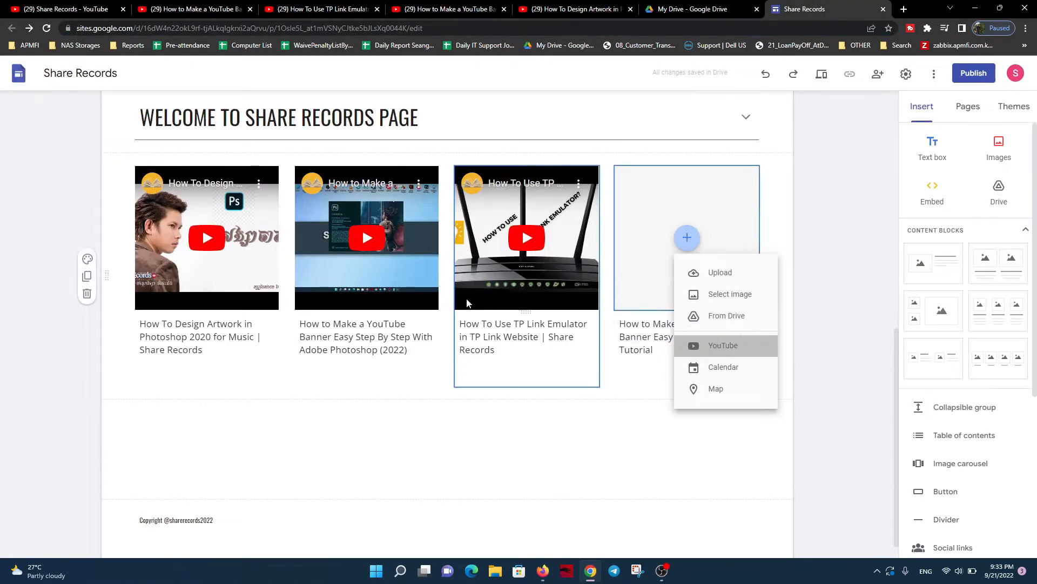
left_click(721, 344)
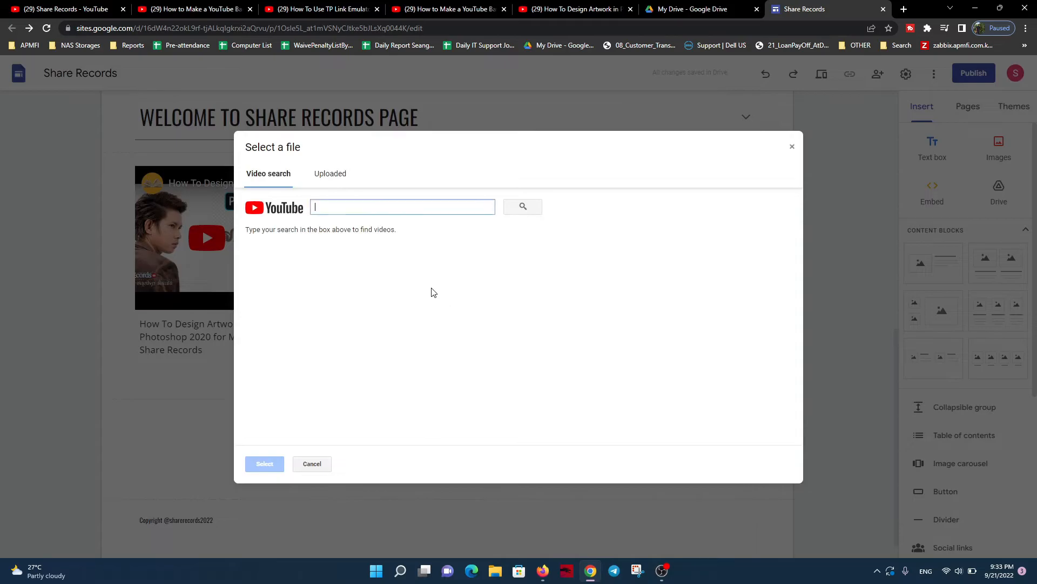
left_click(522, 207)
left_click(302, 259)
left_click(265, 463)
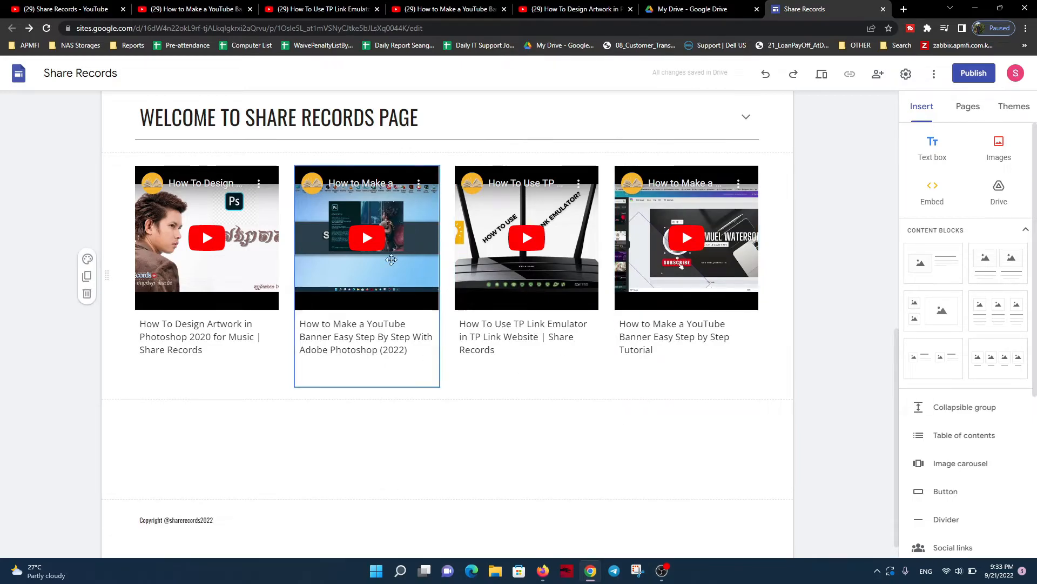
Reduce the height of all four captioned video blocks equally so the black bands around the thumbnails are cropped away
left_click(235, 236)
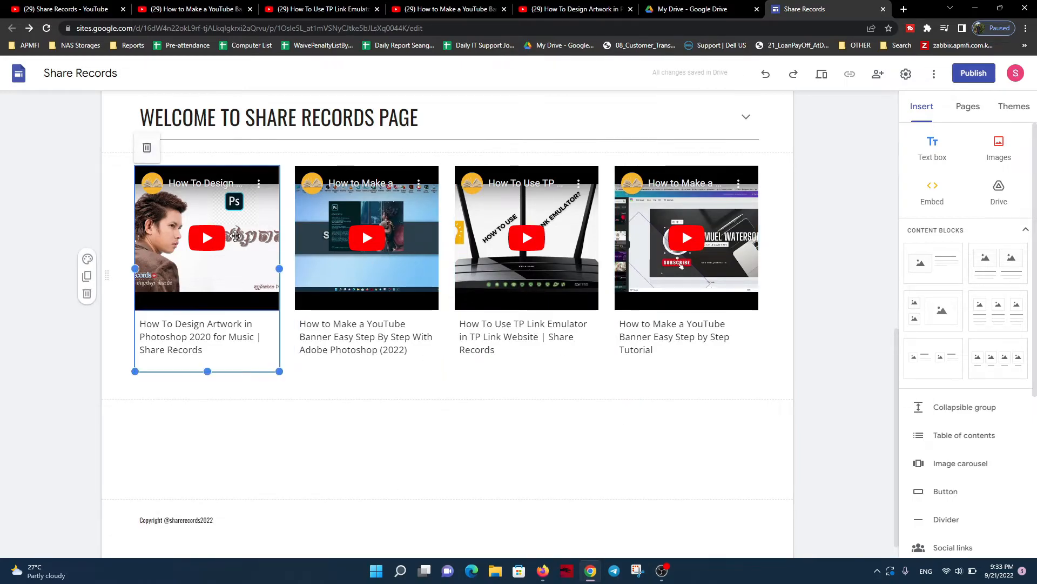
left_click_drag(207, 371, 212, 309)
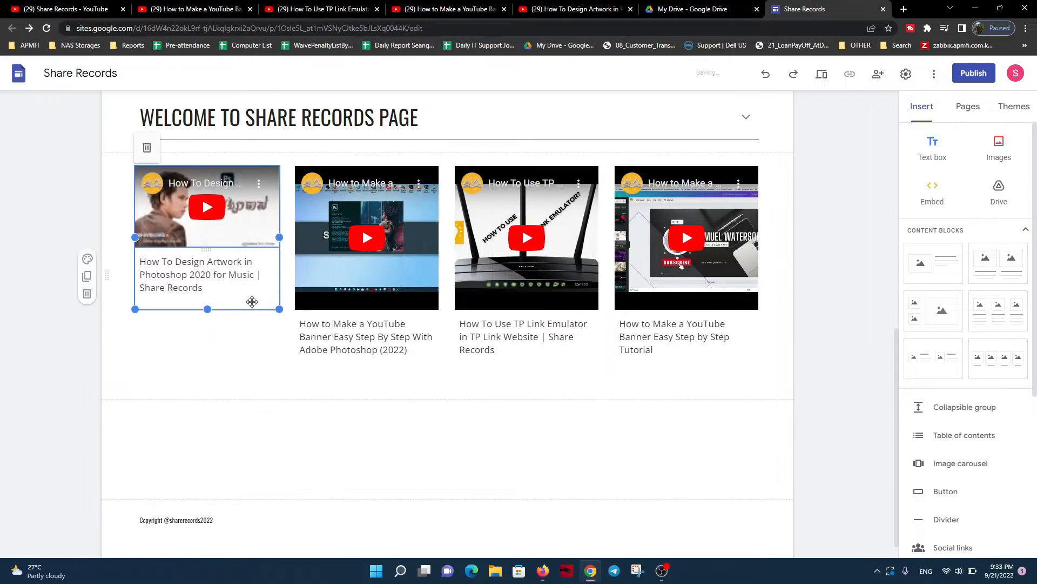
left_click(368, 326)
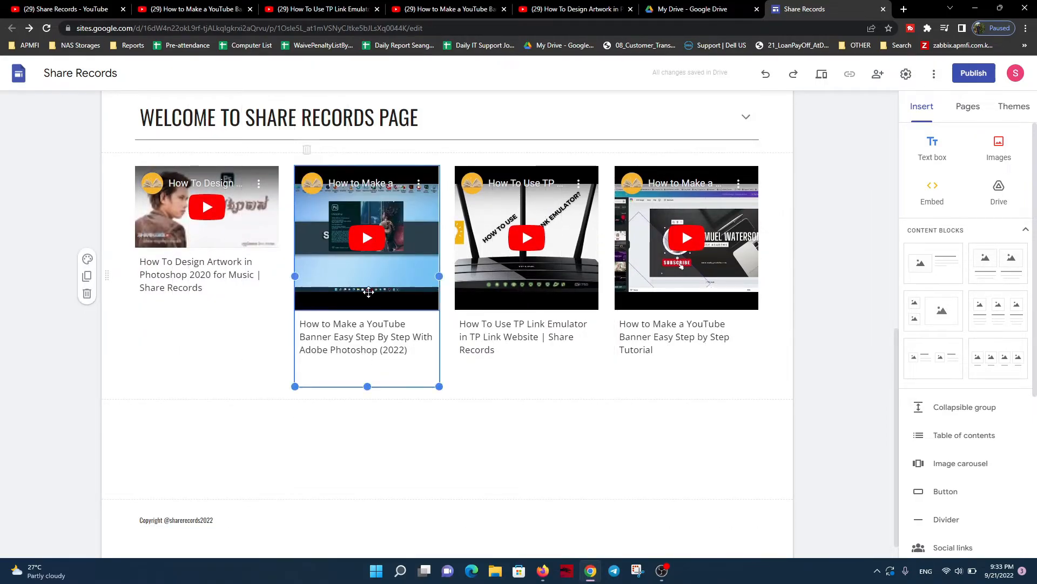
left_click_drag(367, 386, 367, 326)
left_click(502, 275)
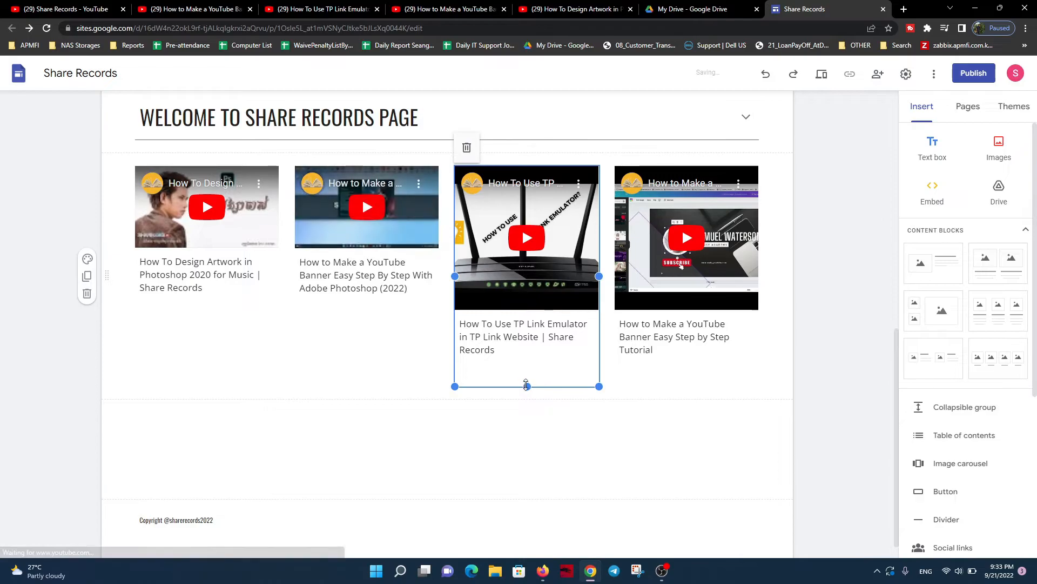
left_click_drag(527, 386, 527, 325)
left_click(699, 384)
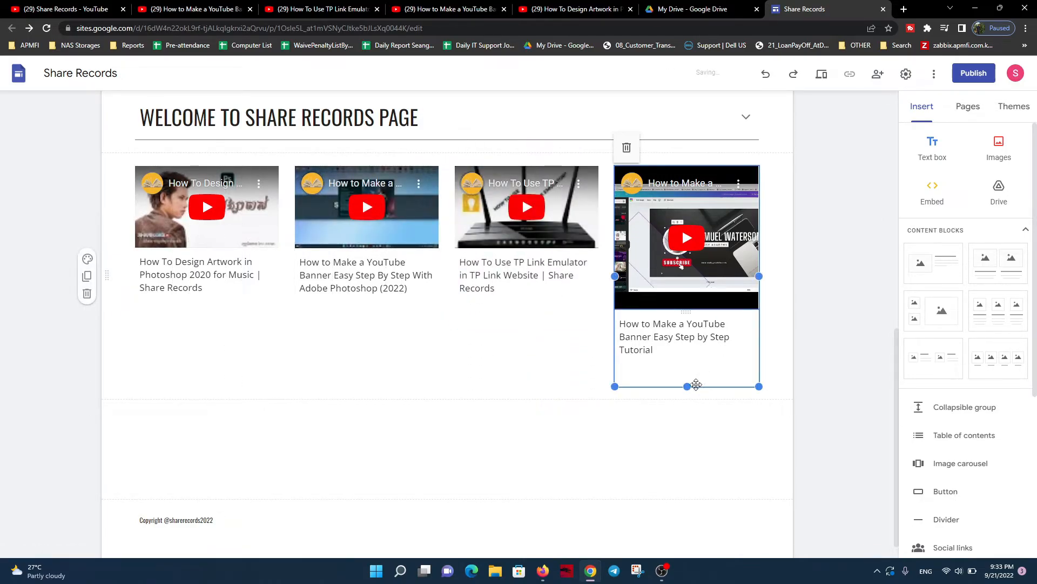
left_click_drag(688, 386, 683, 323)
left_click(599, 423)
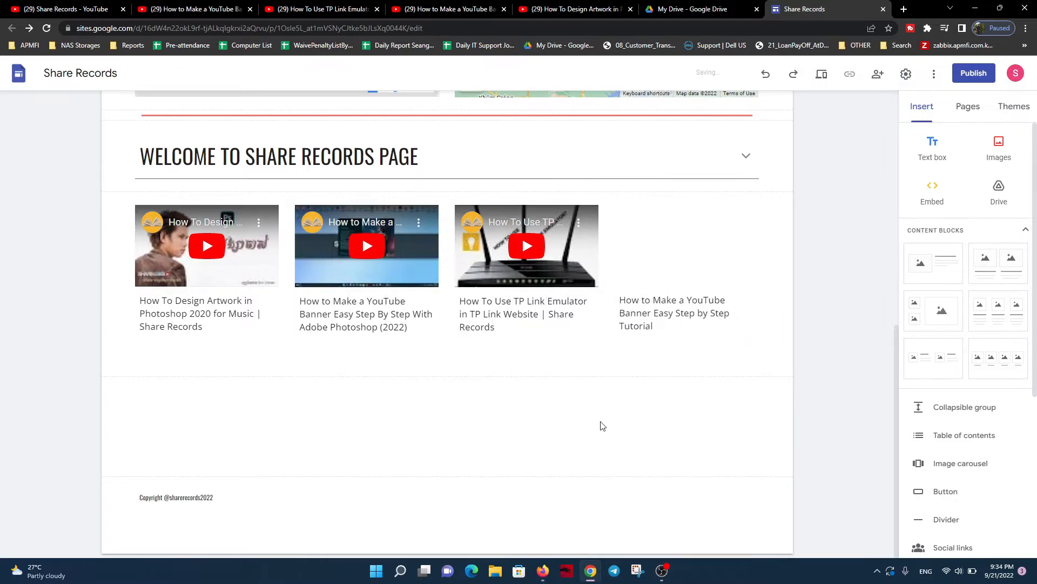
Review the whole page from the header through the calendar and map down to the video row
scroll(492, 449, "up", 9)
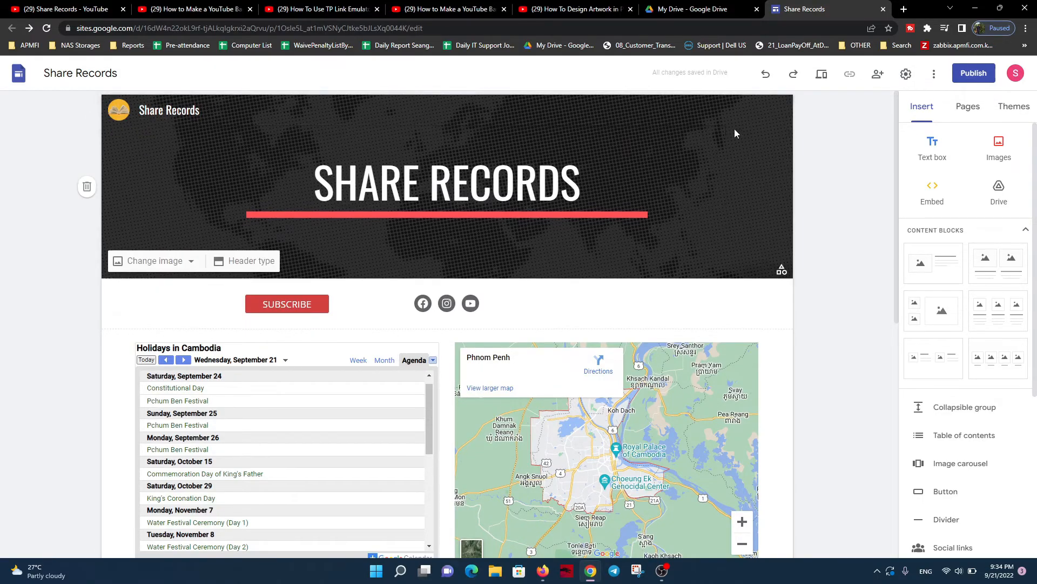
scroll(797, 165, "down", 4)
scroll(998, 319, "down", 5)
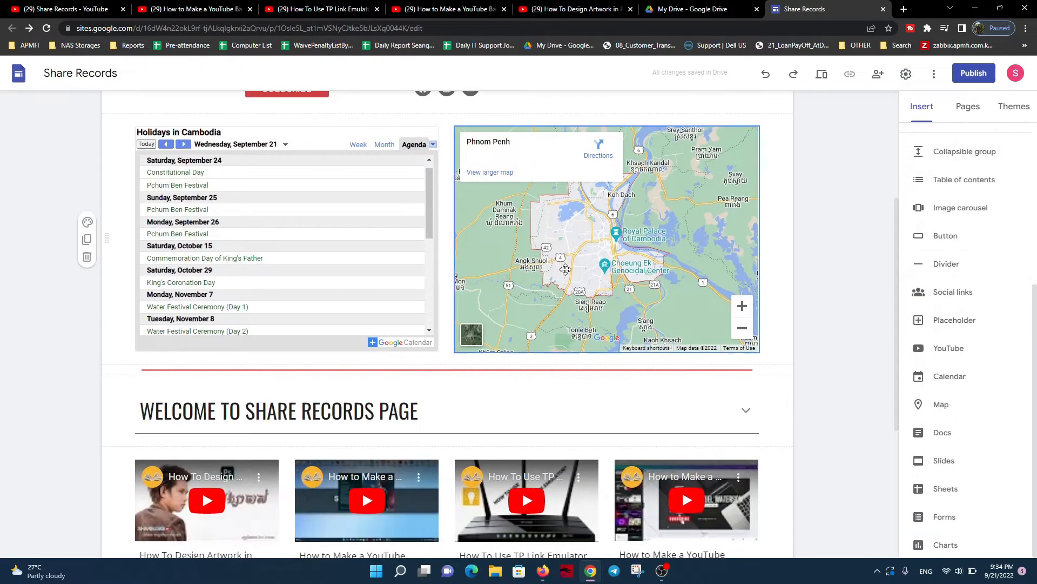
scroll(468, 267, "up", 4)
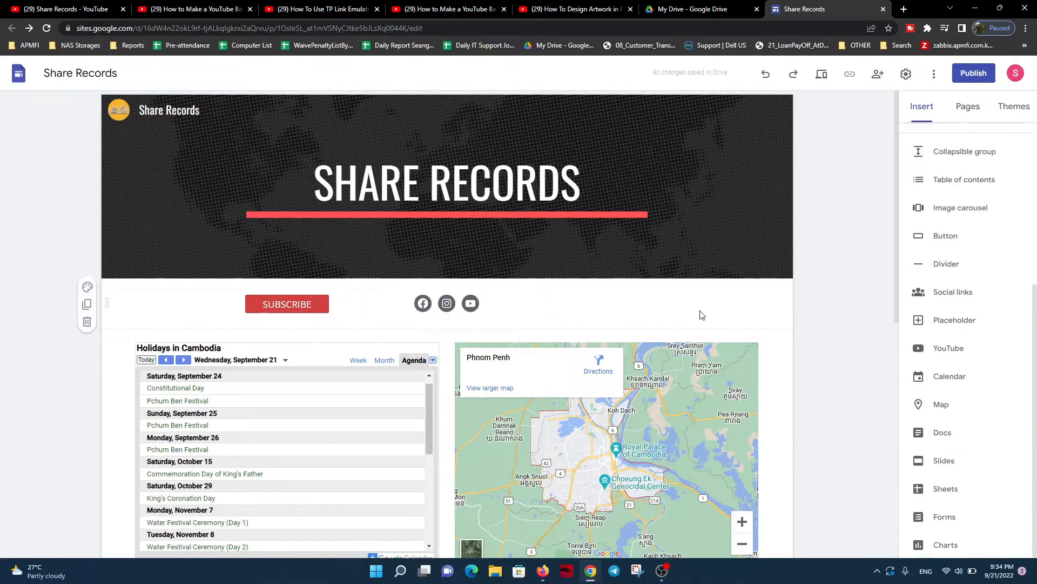
scroll(729, 318, "down", 4)
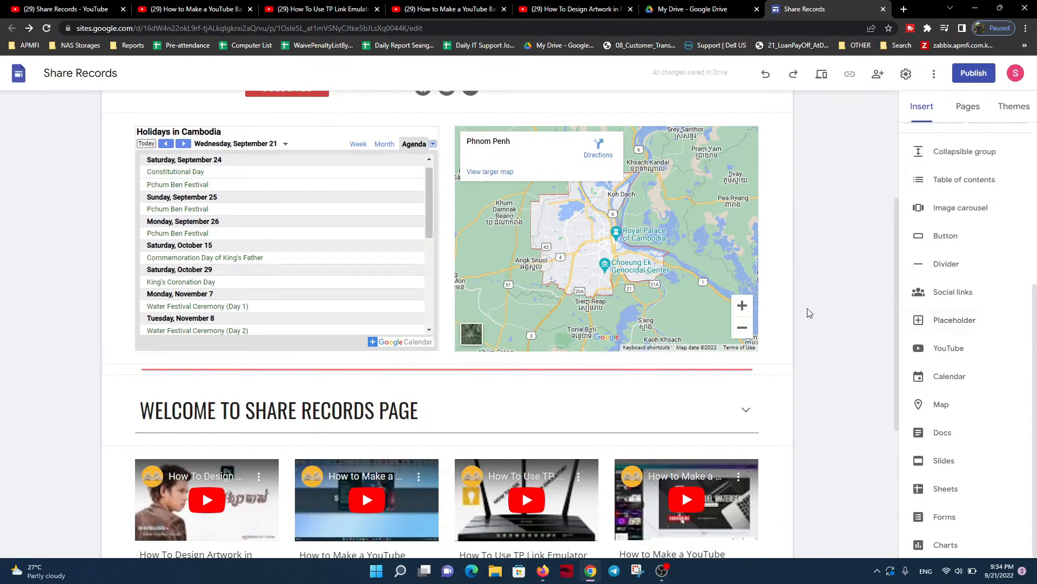
scroll(839, 316, "down", 5)
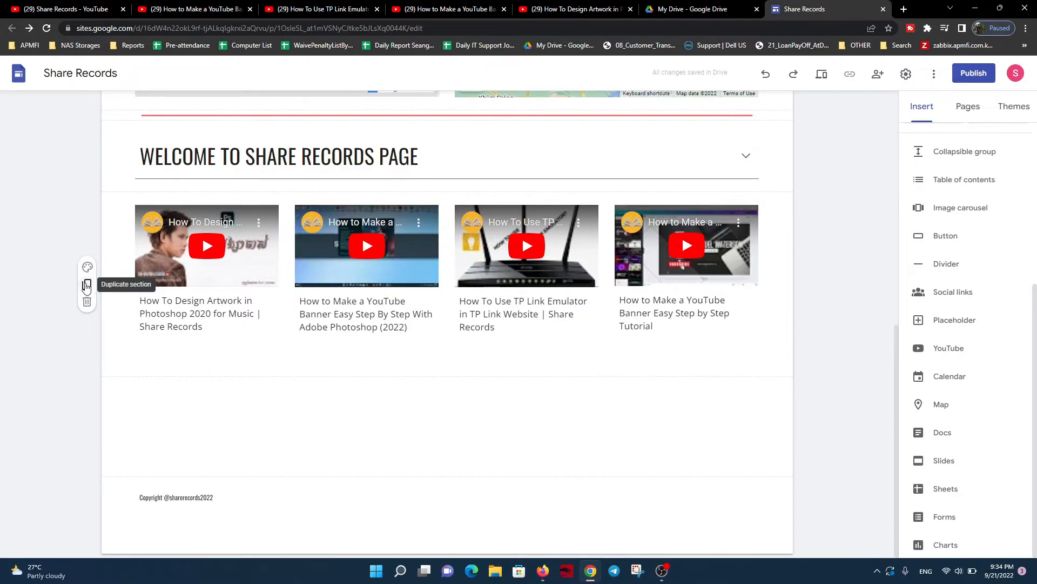
Duplicate the section with the four videos and apply section color Style 2 to the copy
left_click(87, 287)
scroll(523, 432, "up", 3)
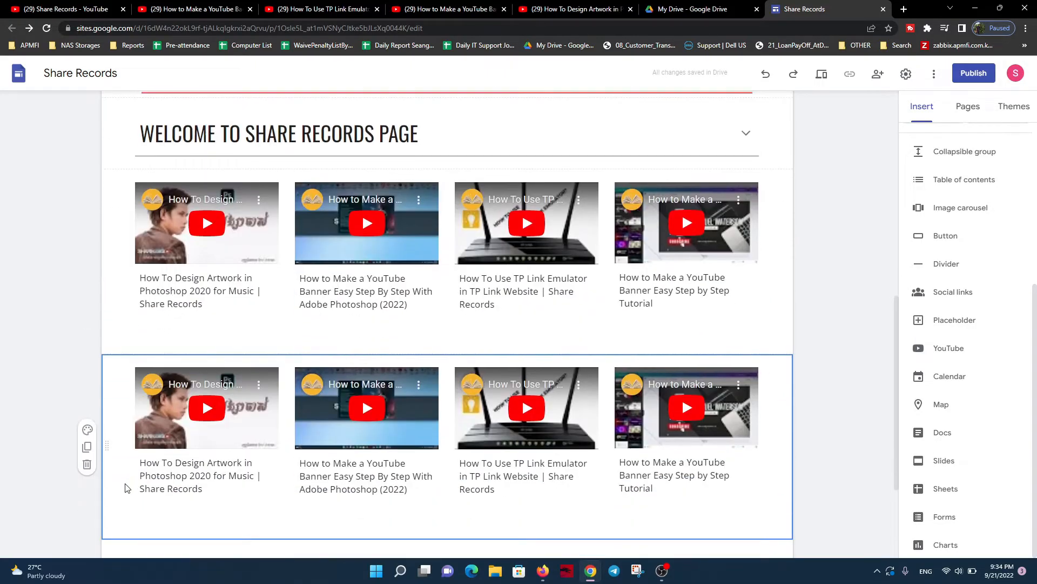
scroll(126, 487, "down", 2)
left_click(87, 321)
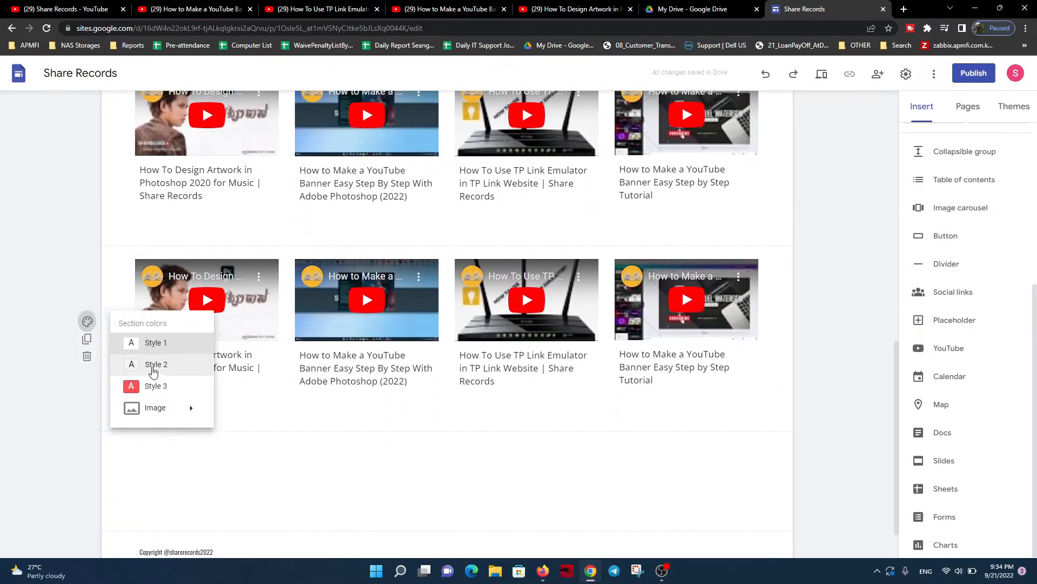
left_click(152, 365)
Apply section color Style 3 to the original video section beneath the welcome group
scroll(310, 358, "up", 5)
scroll(309, 358, "up", 1)
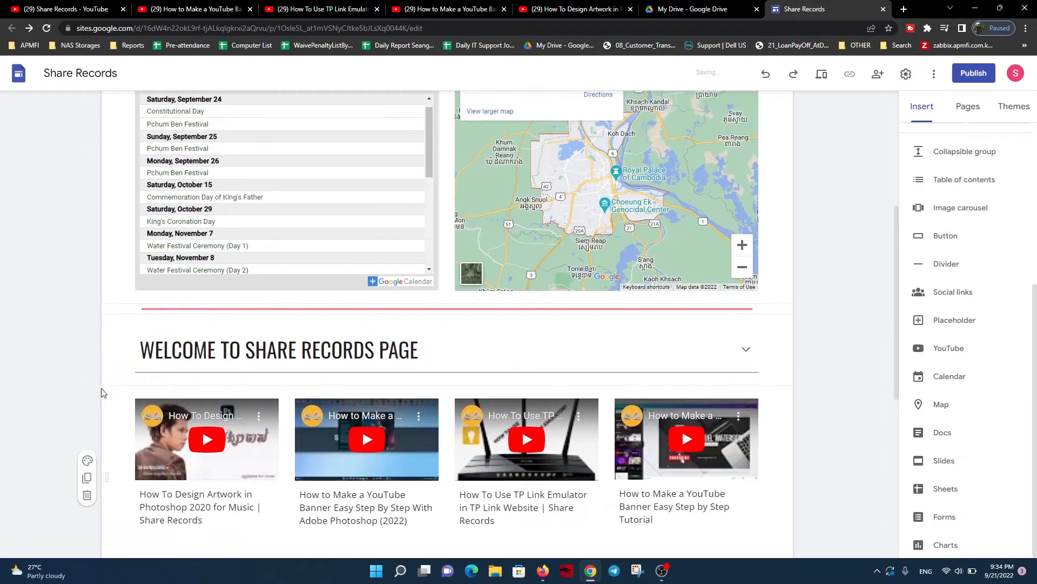
left_click(87, 459)
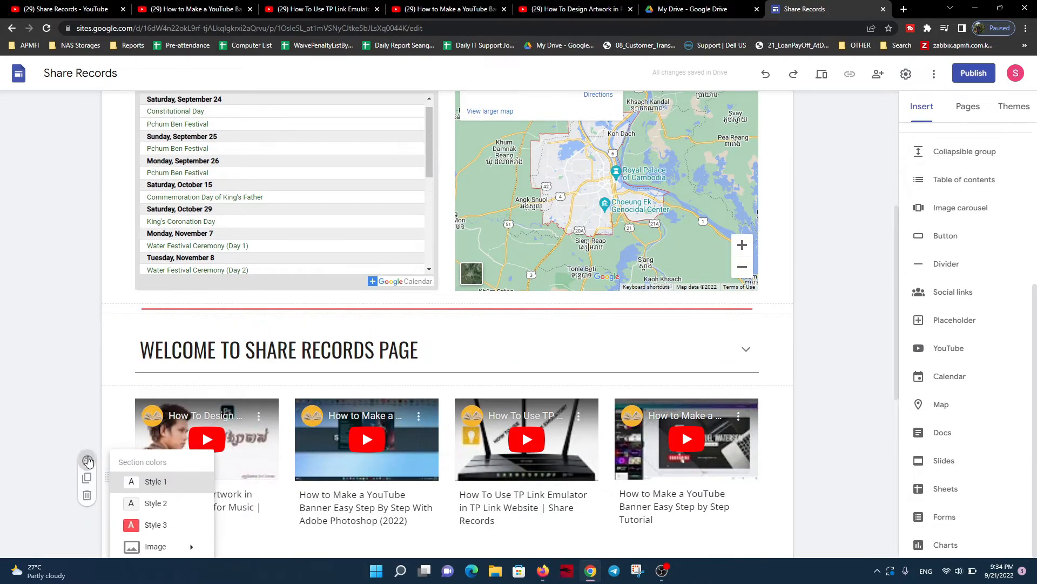
left_click(151, 526)
Set the original video section's background to the first gallery image, the diagonal grey panels
scroll(103, 378, "down", 3)
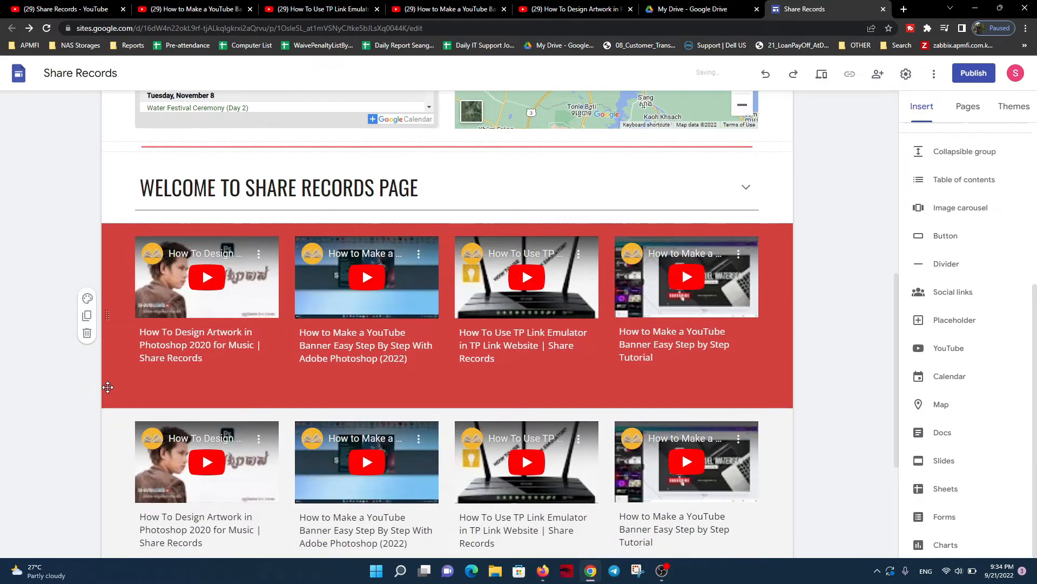
left_click(91, 302)
mouse_move(162, 390)
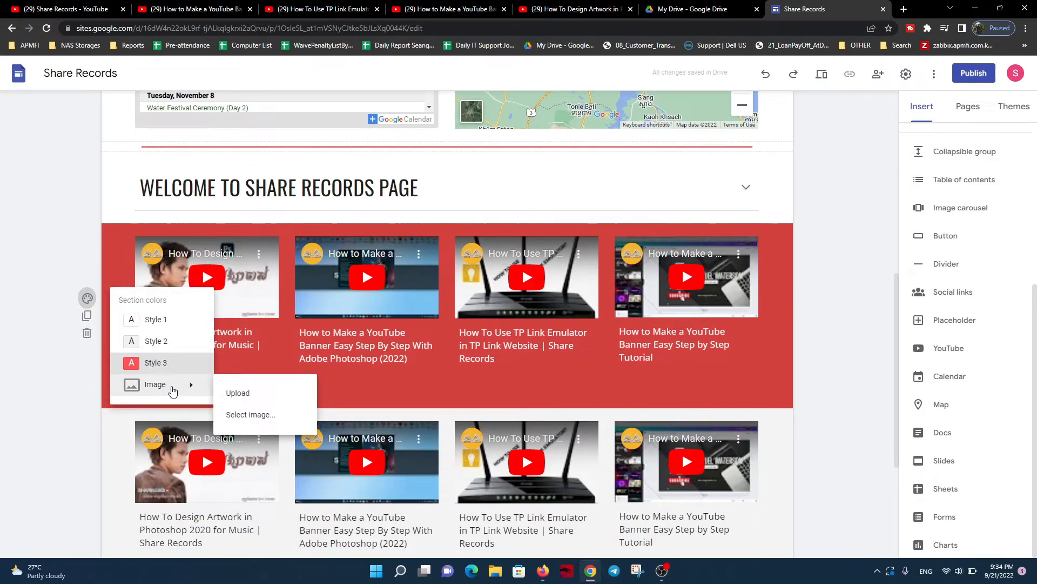
left_click(258, 416)
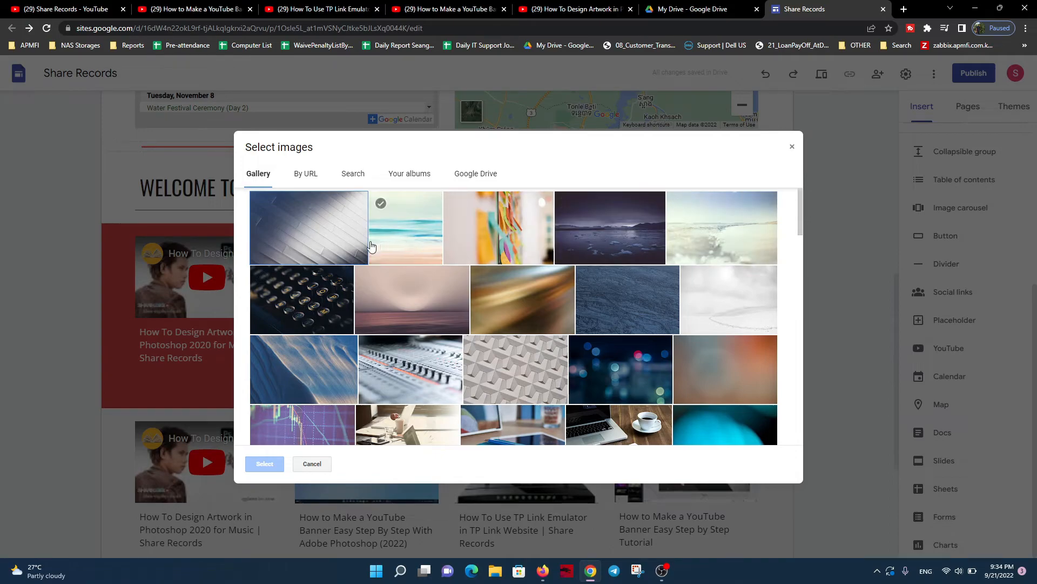
left_click(320, 248)
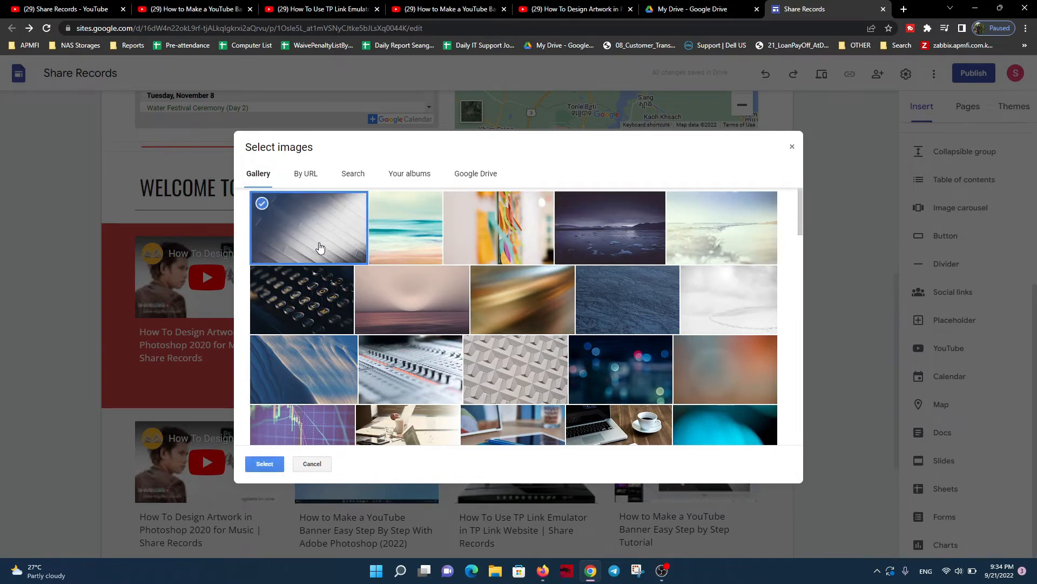
left_click(265, 463)
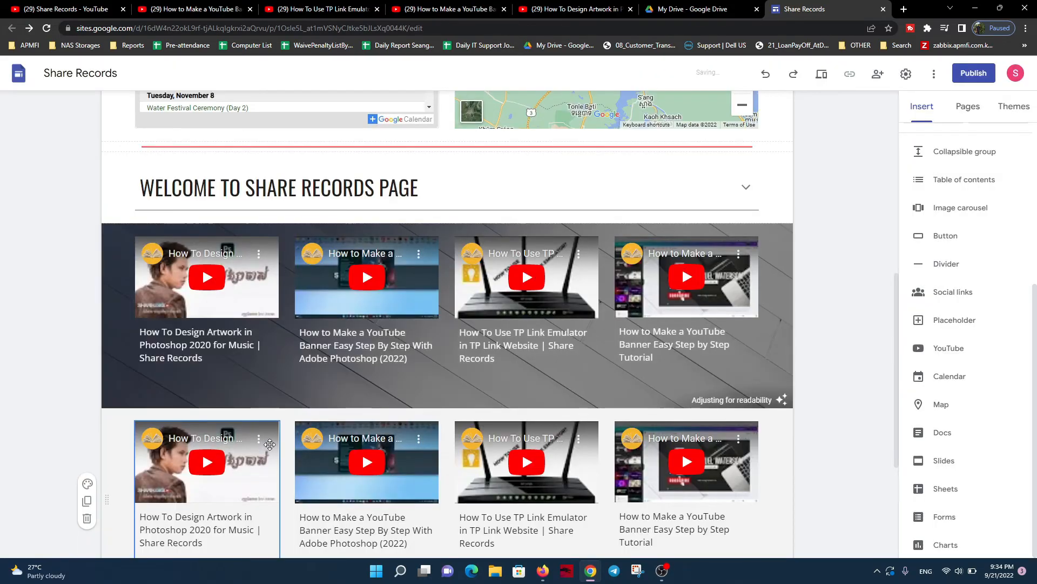
Delete the duplicated video section and reset the remaining video section's color to Style 1
scroll(87, 330, "down", 3)
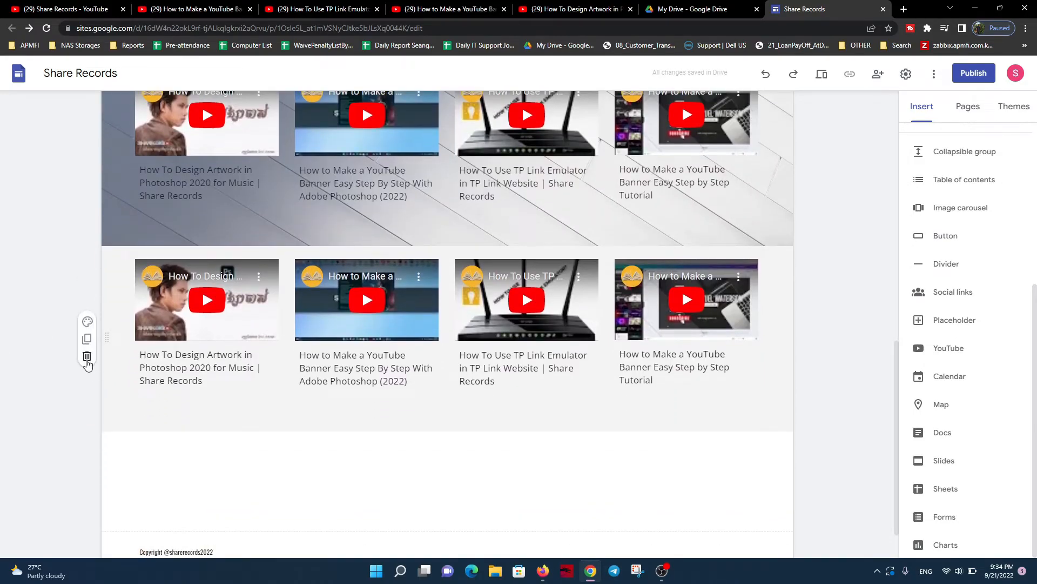
left_click(87, 357)
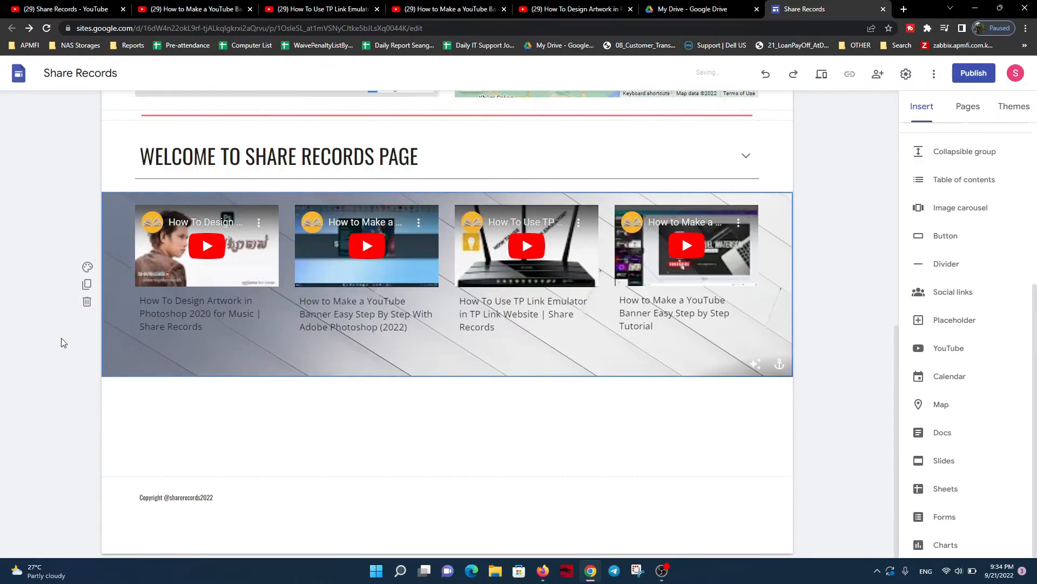
left_click(87, 266)
left_click(146, 288)
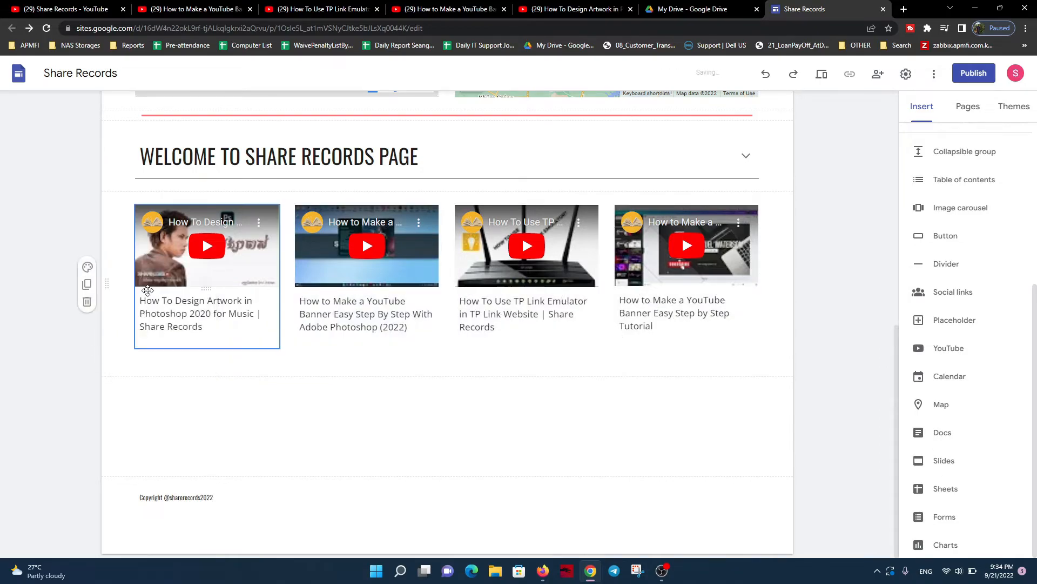
Apply section color Style 2 to the section with the four videos
left_click(88, 267)
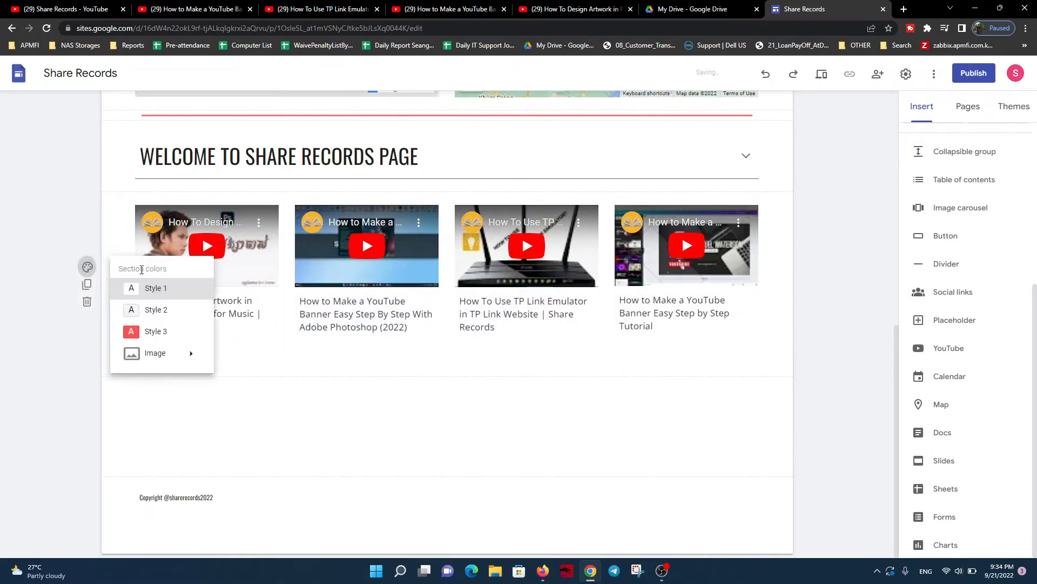
left_click(155, 310)
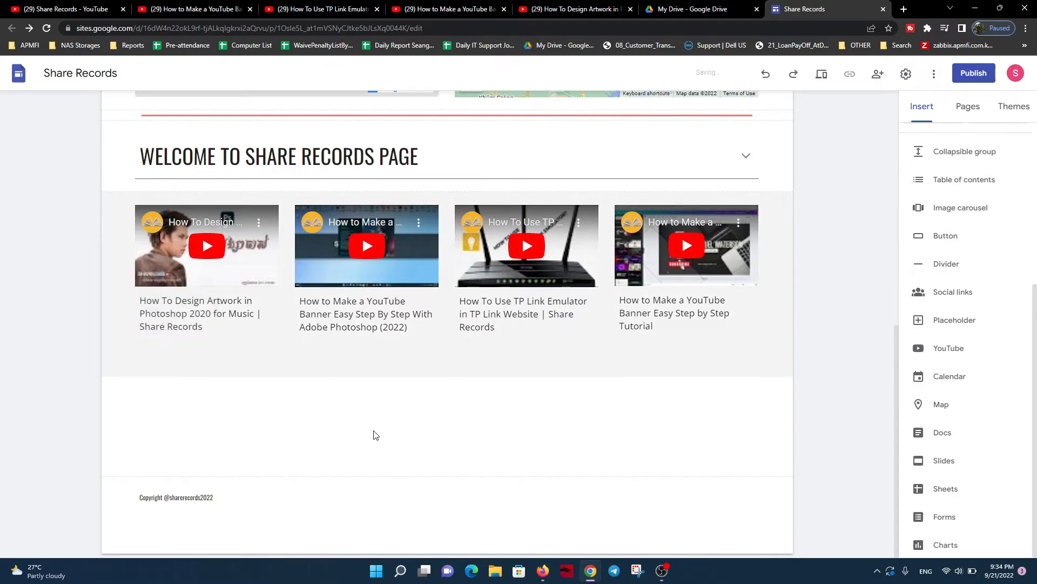
Expand the "WELCOME TO SHARE RECORDS PAGE" group to check its text, and collapse it again
scroll(545, 429, "up", 5)
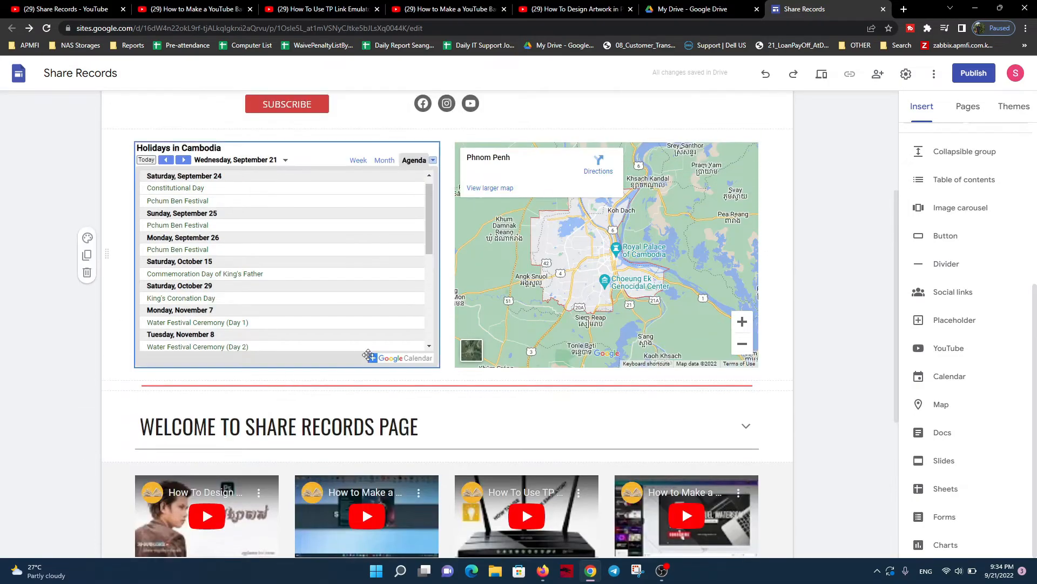
left_click(545, 429)
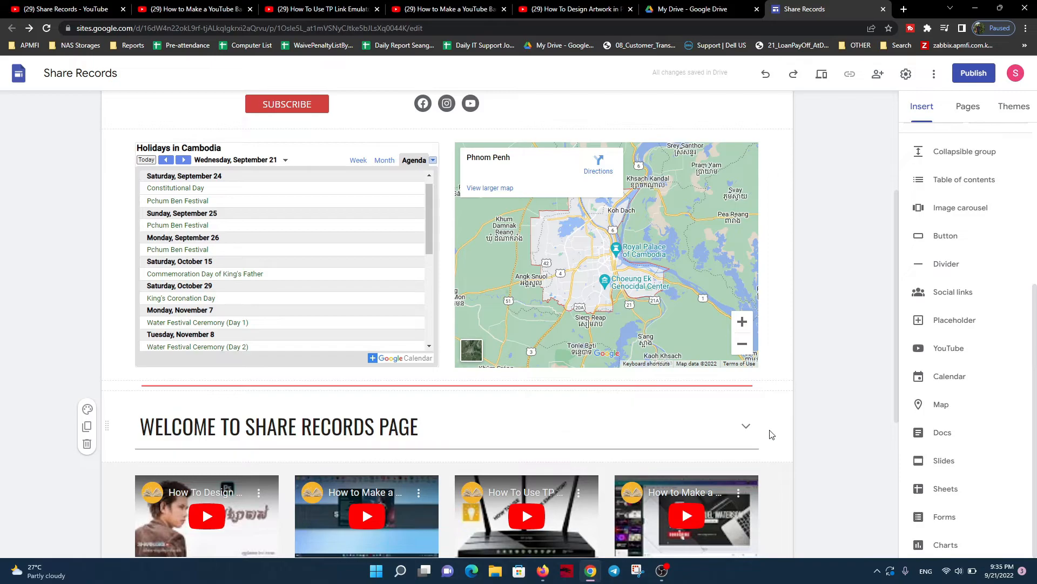
left_click(746, 426)
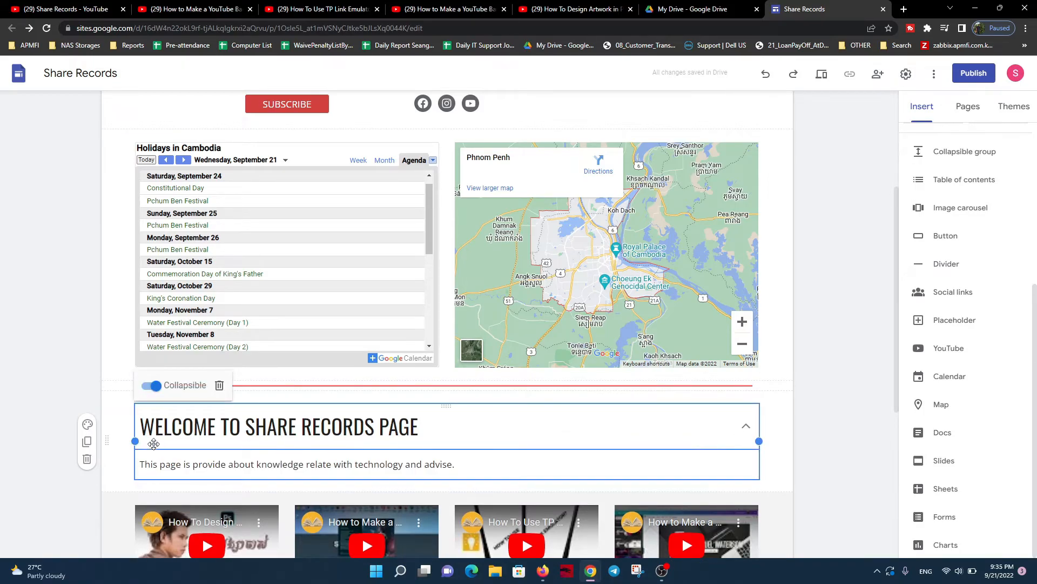
left_click(67, 358)
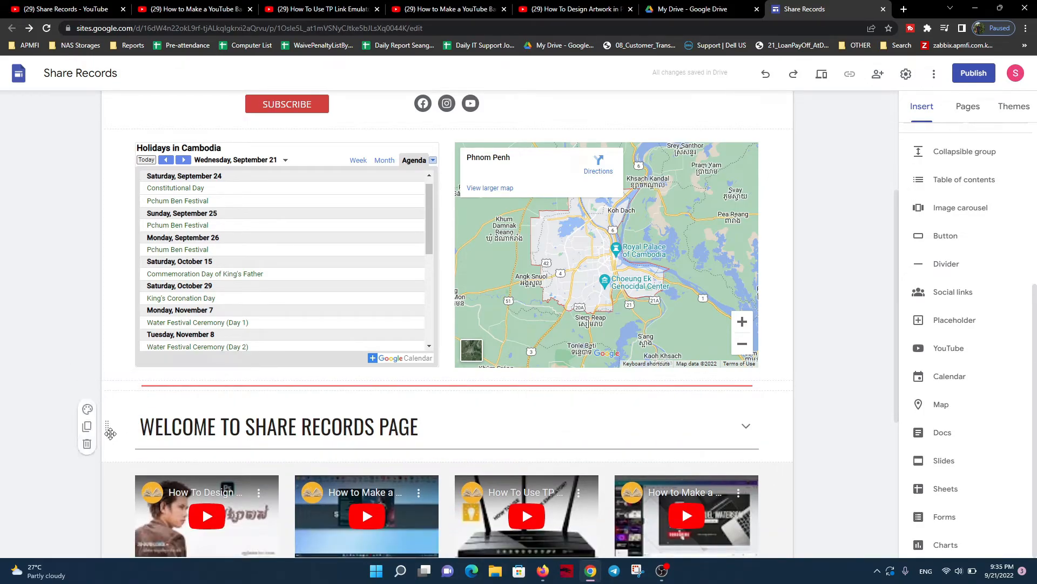
Try section color Style 3 on the "WELCOME TO SHARE RECORDS PAGE" group's section and settle on Style 2
left_click(87, 409)
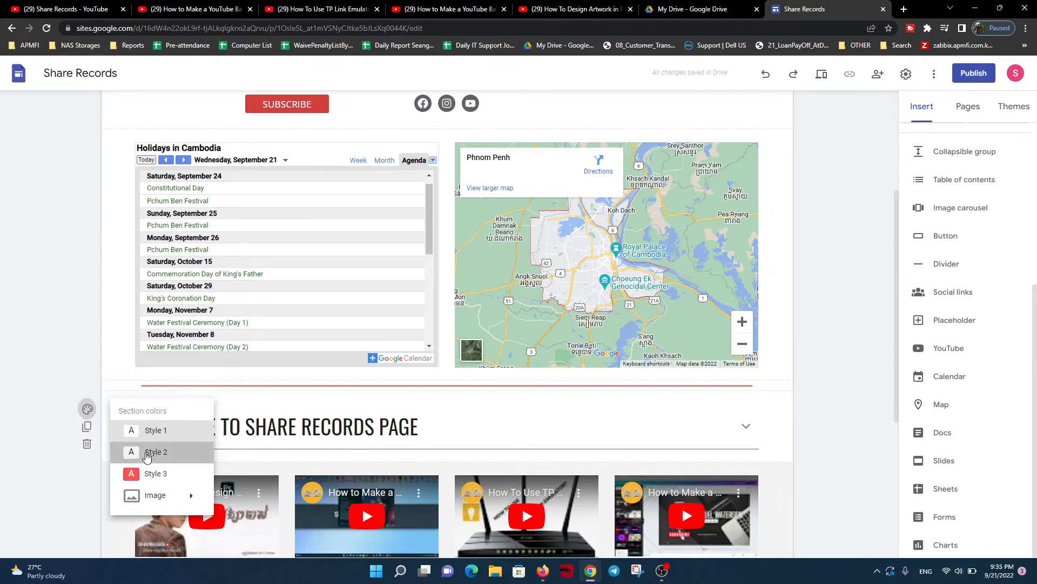
left_click(146, 454)
left_click(87, 409)
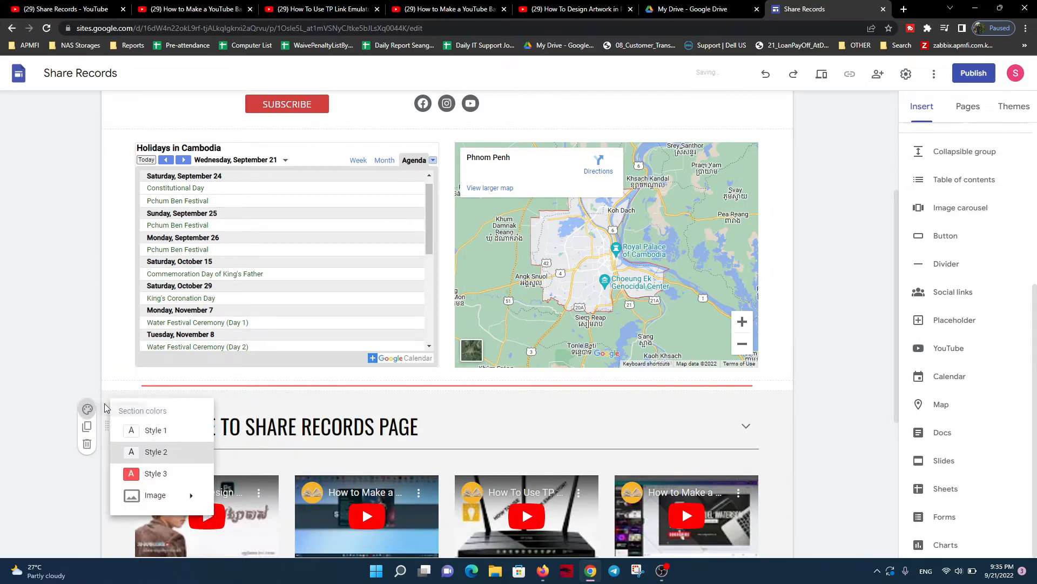
left_click(157, 473)
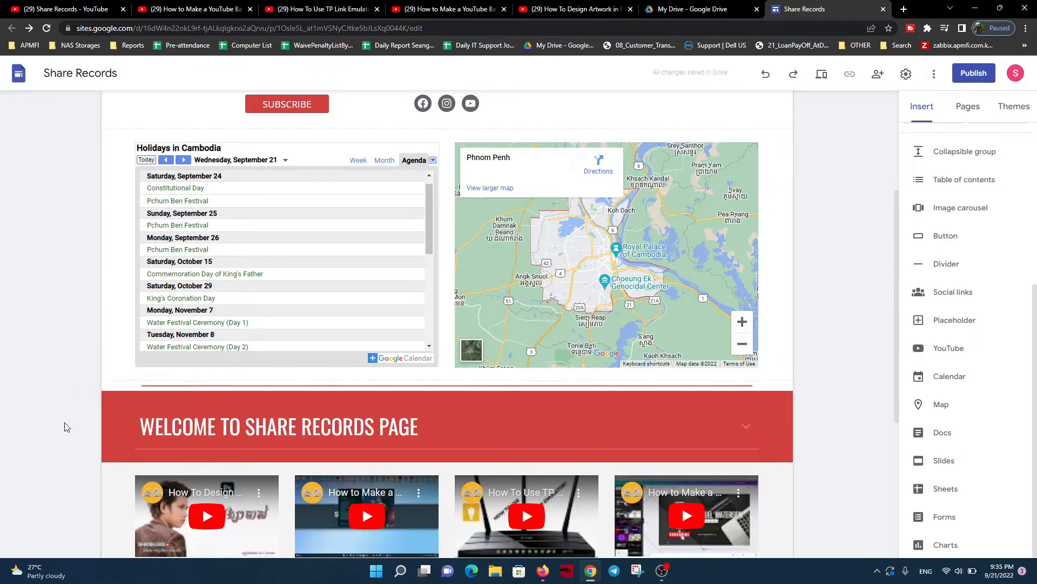
left_click(87, 409)
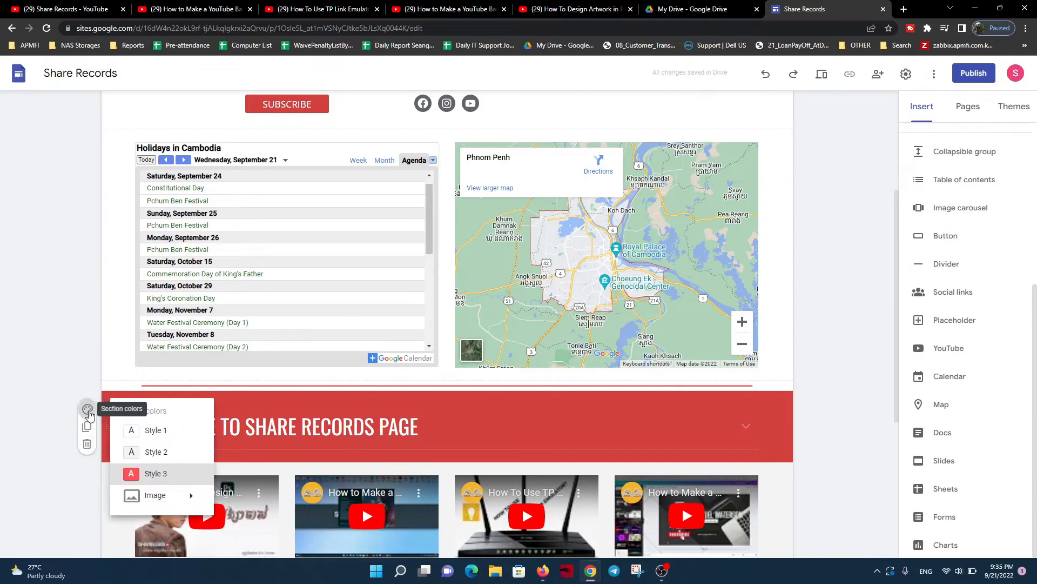
left_click(150, 451)
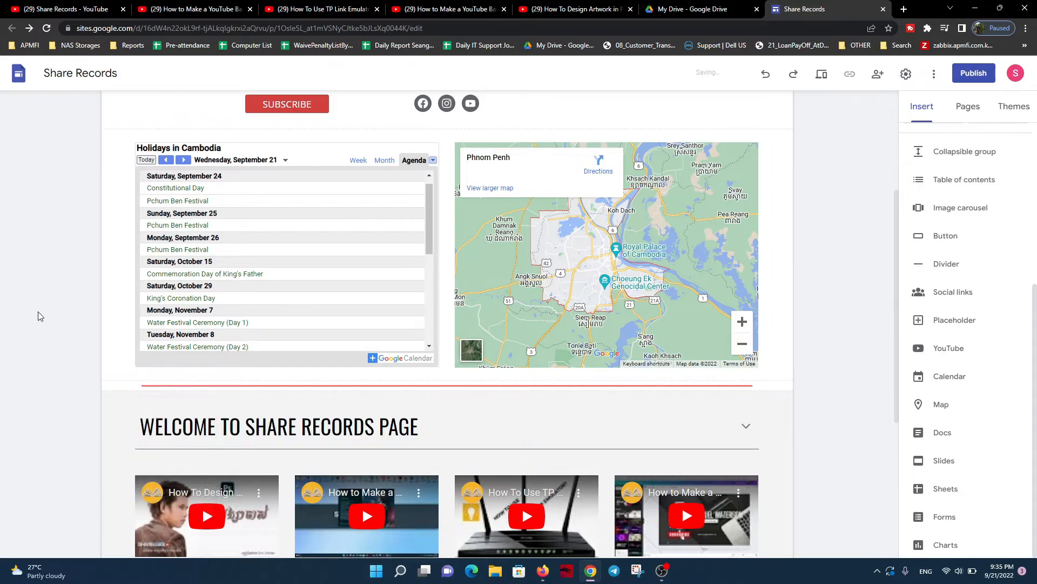
Apply section color Style 2 to the section holding the calendar and map, and check the page down to the footer
scroll(38, 316, "up", 4)
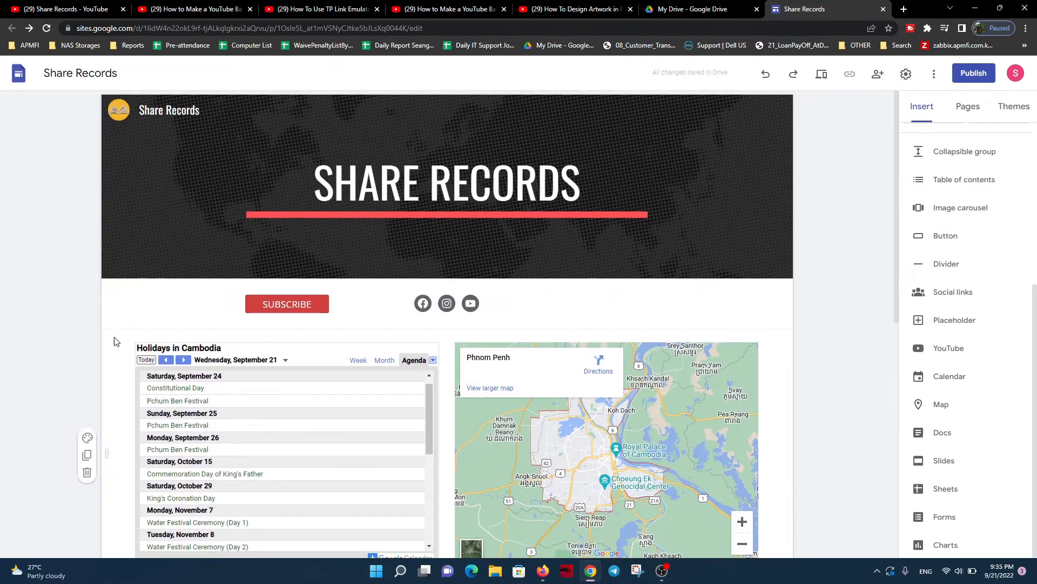
left_click(87, 437)
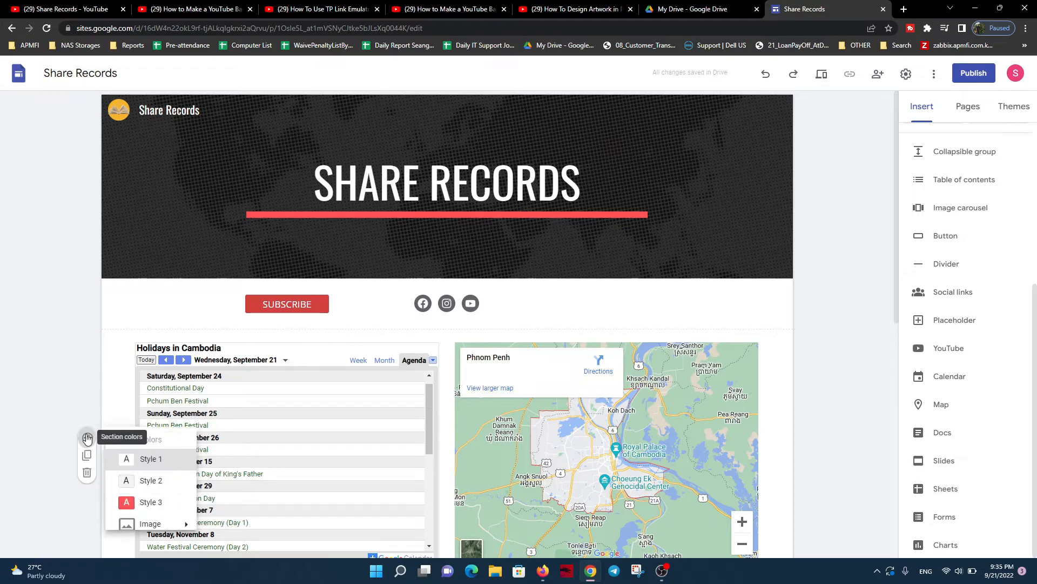
left_click(134, 482)
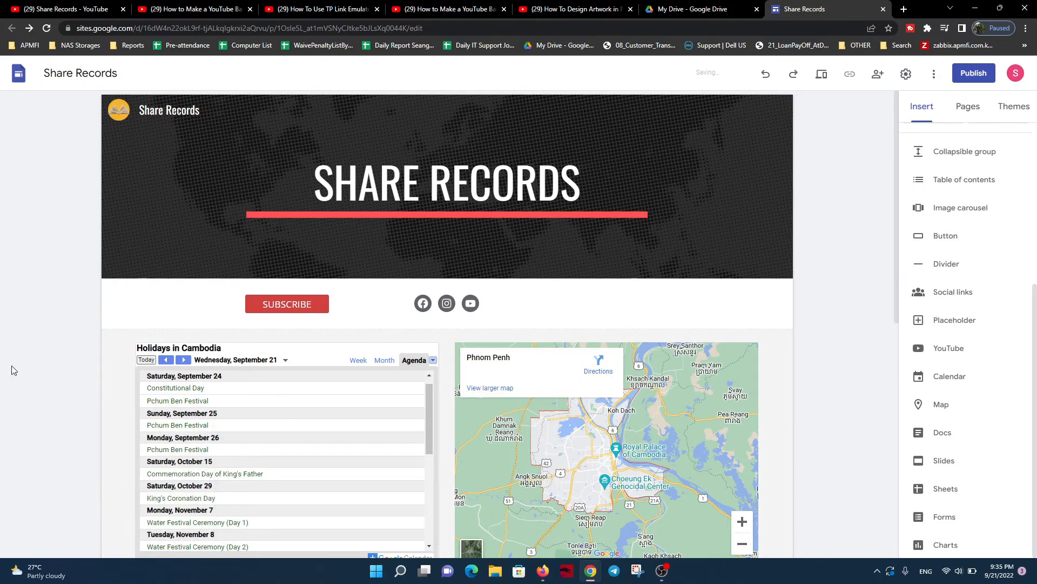
scroll(21, 357, "down", 5)
scroll(22, 356, "down", 4)
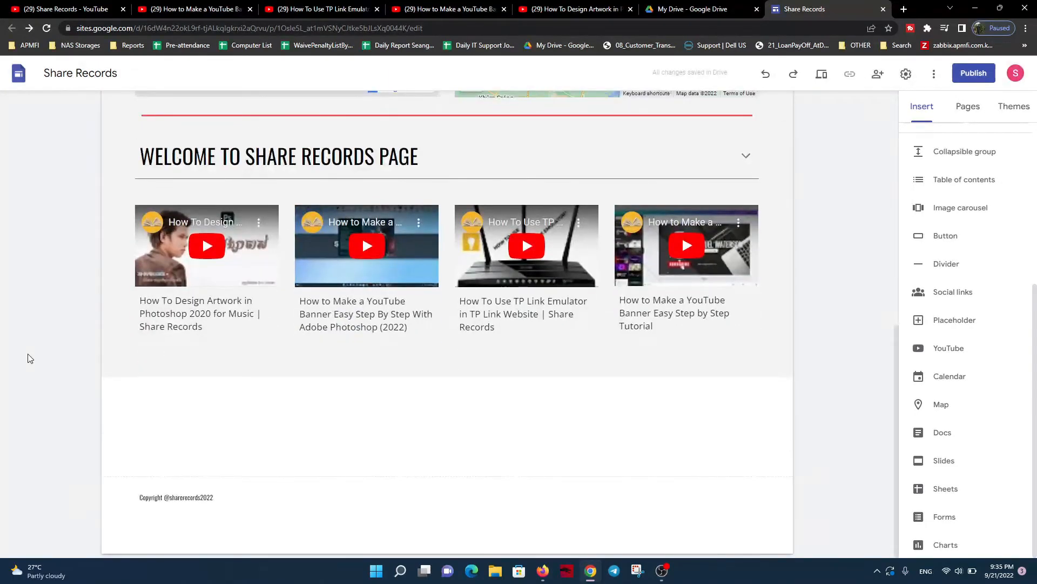
Publish the site to the web with the web address sharerecords01
scroll(127, 360, "up", 8)
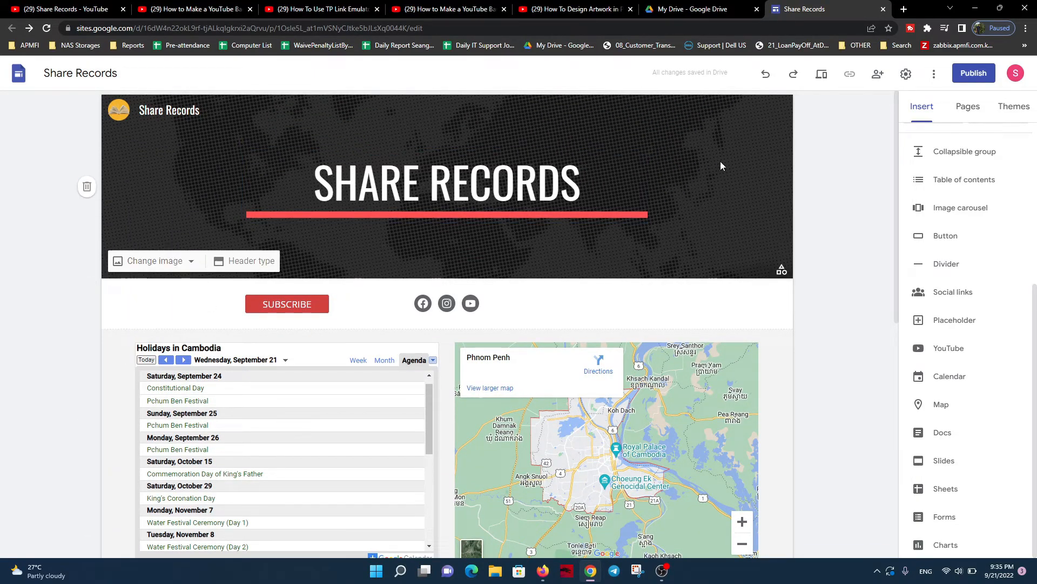
left_click(986, 75)
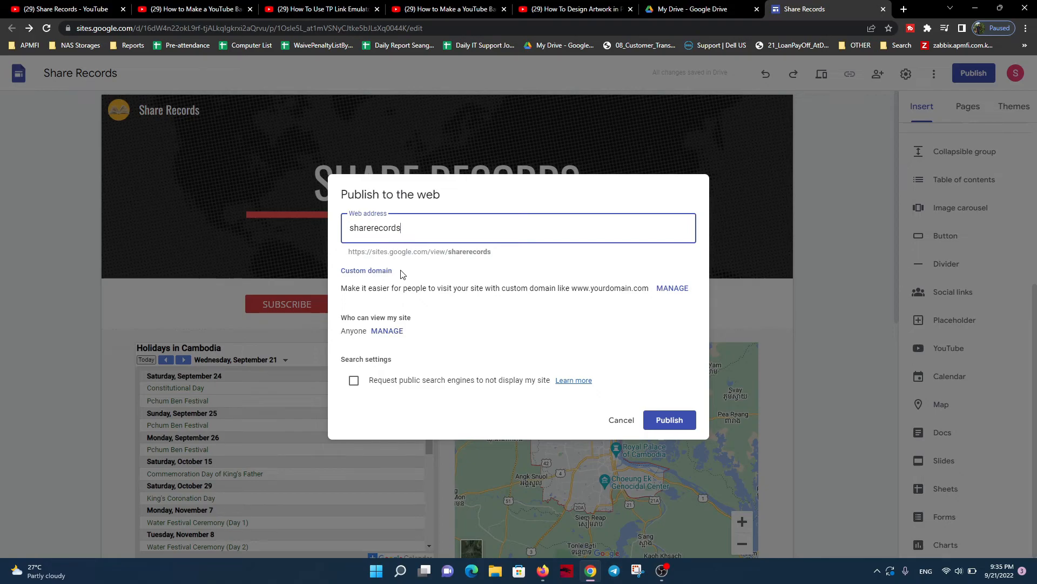
type("01")
left_click(670, 420)
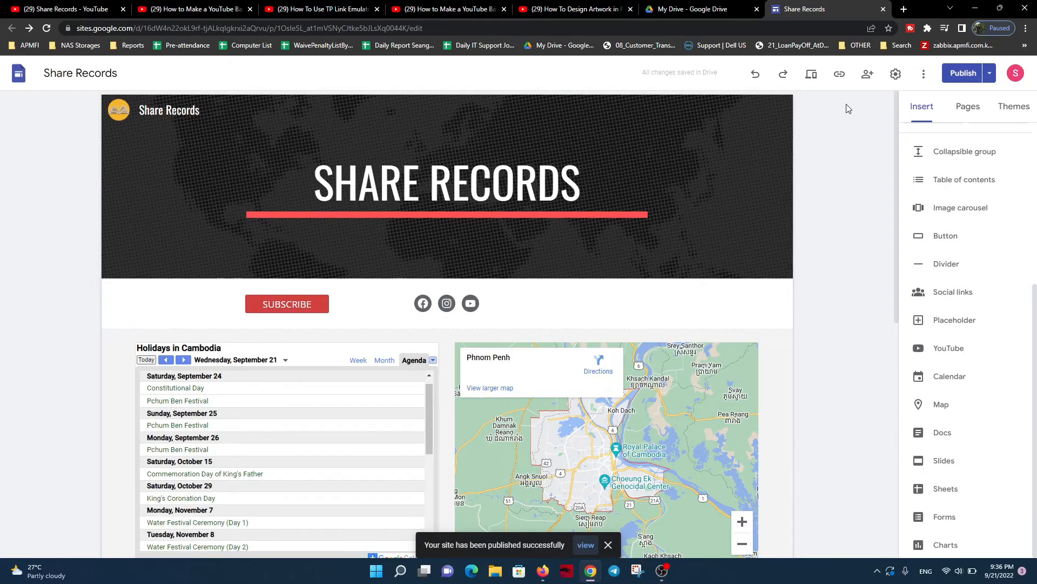
Copy the published site link and open it in a new incognito window
left_click(840, 75)
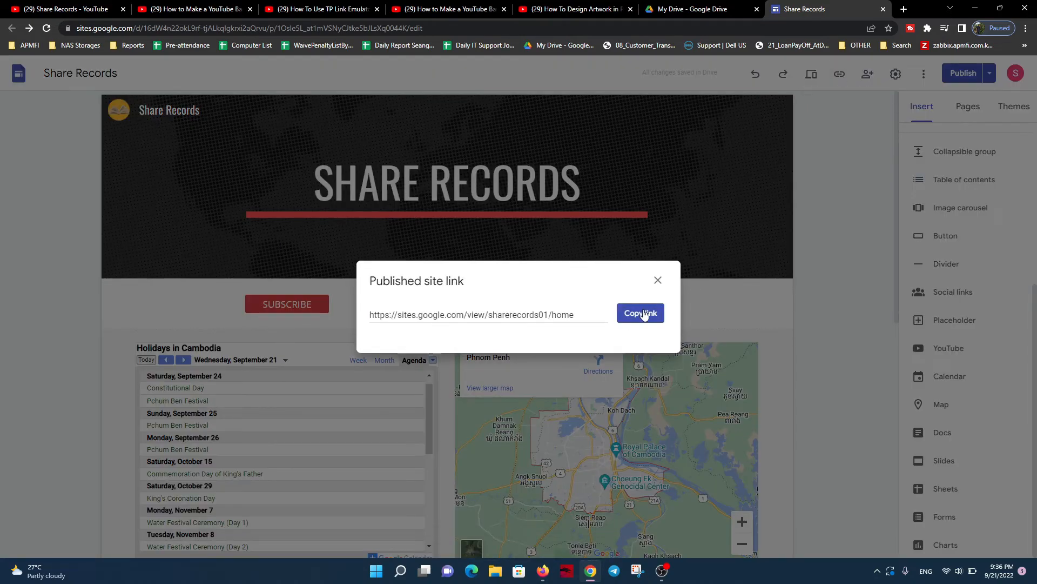
left_click(641, 313)
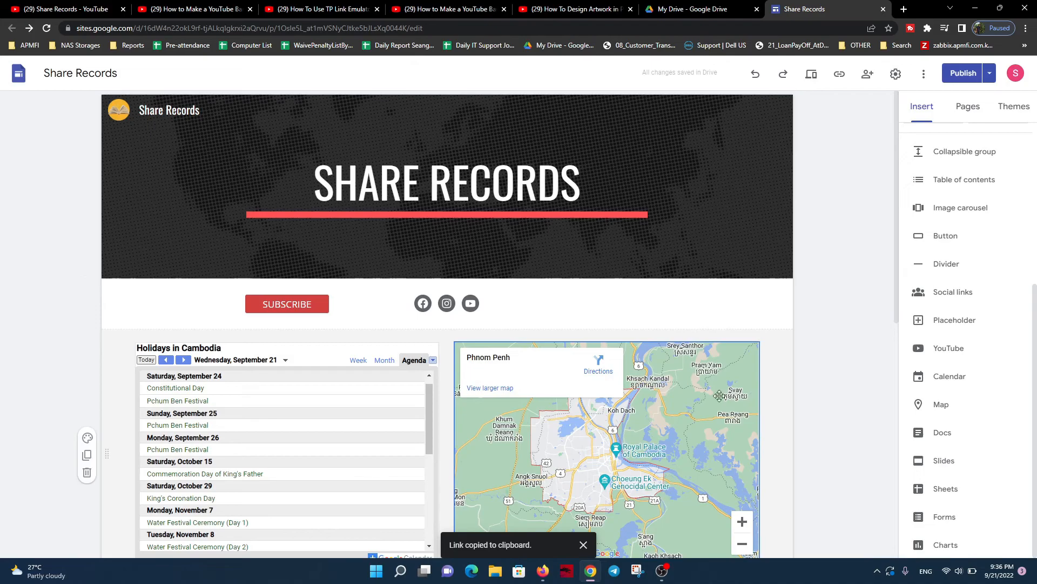
left_click(1025, 28)
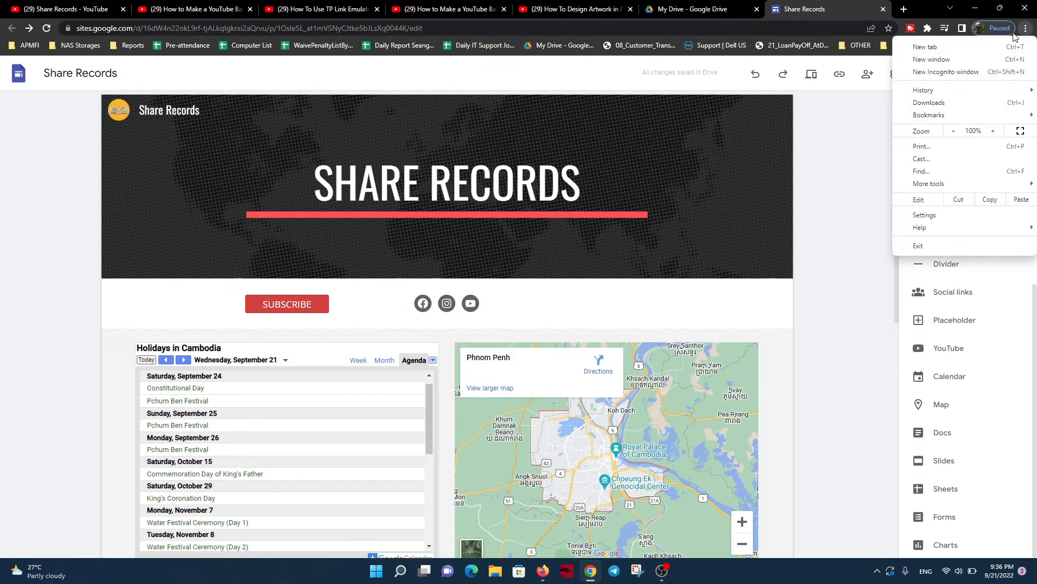
left_click(943, 72)
right_click(193, 26)
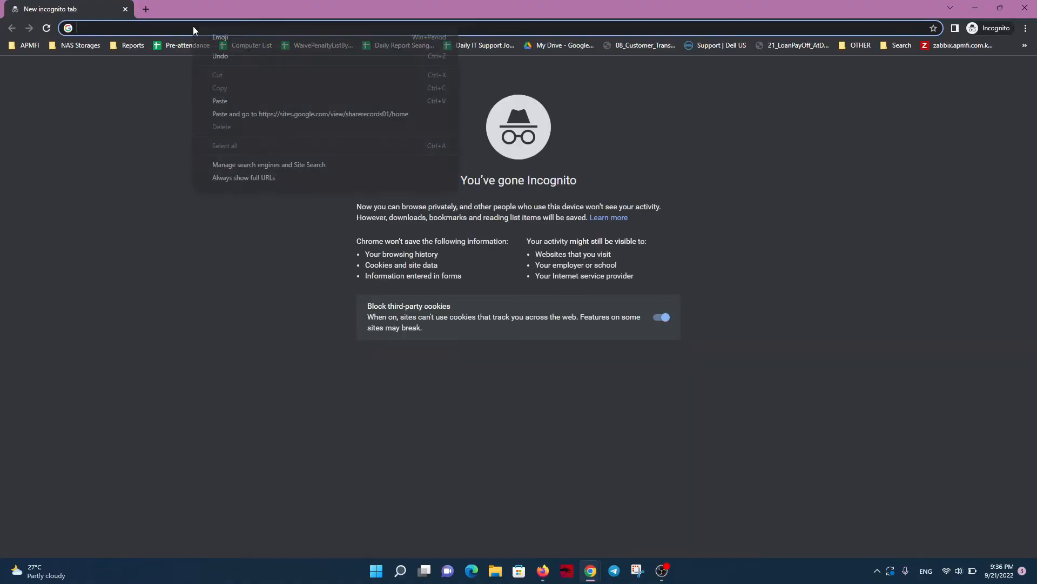
left_click(229, 100)
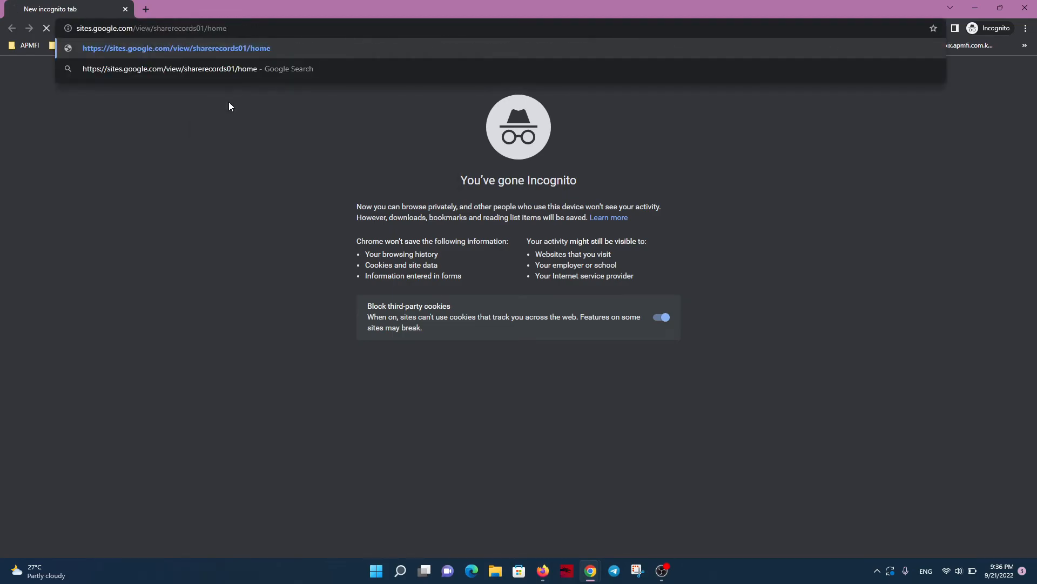
key("Return")
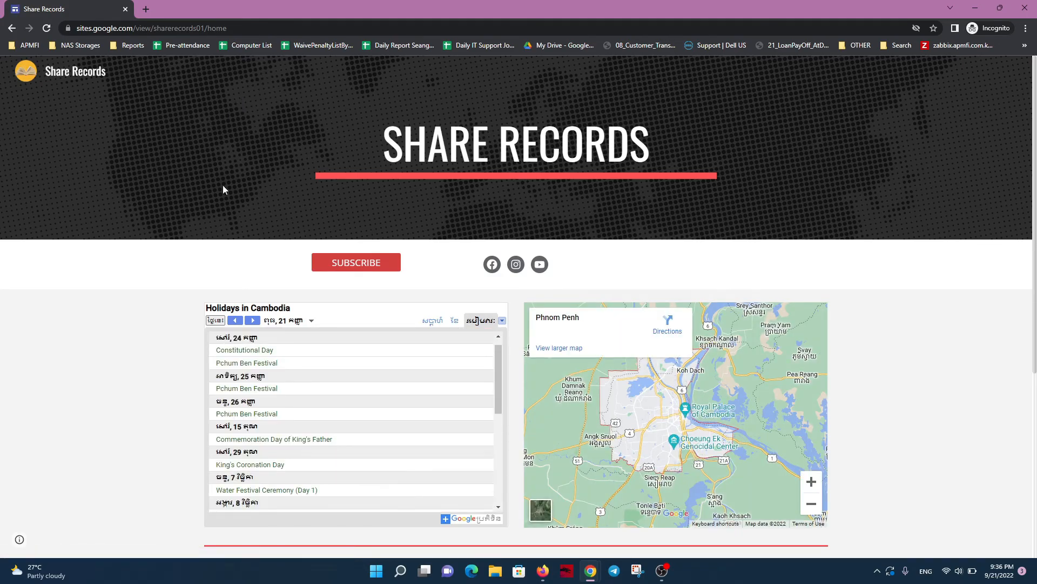
Look through the published page's holiday calendar, map and social links
scroll(198, 204, "down", 2)
scroll(305, 308, "down", 3)
scroll(304, 308, "down", 2)
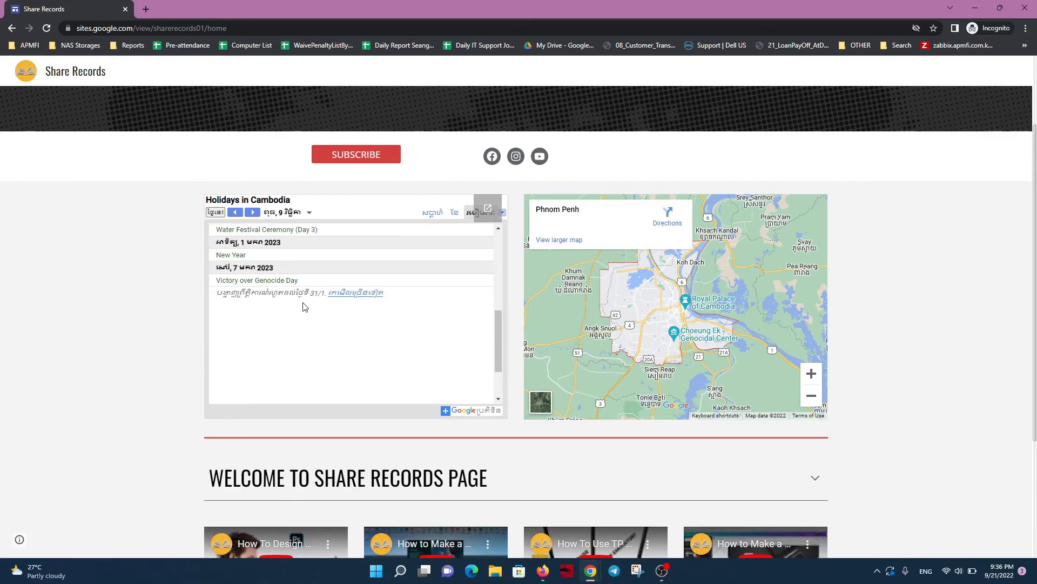
scroll(305, 306, "up", 3)
scroll(304, 306, "up", 2)
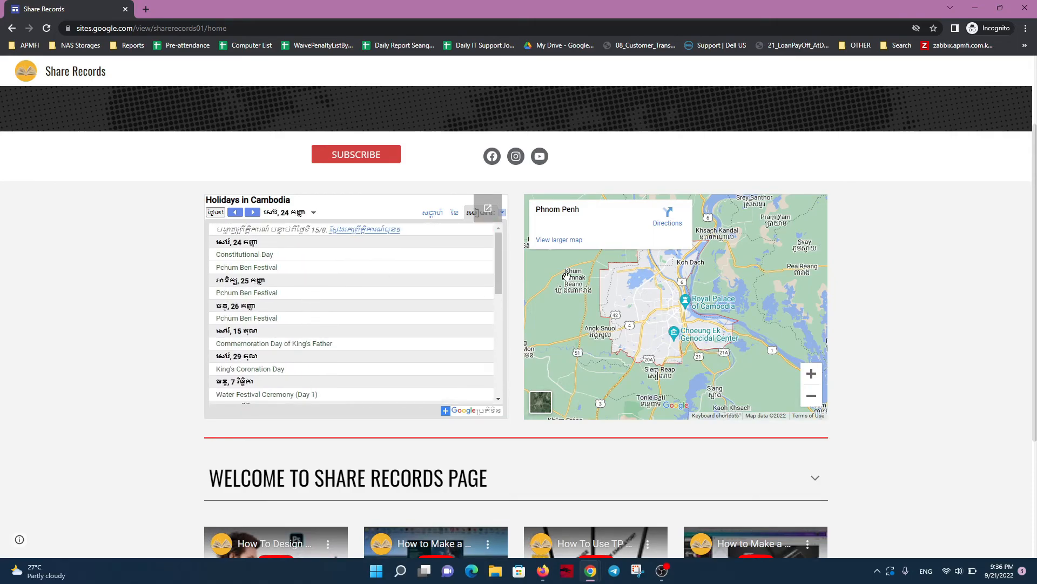
scroll(153, 280, "up", 2)
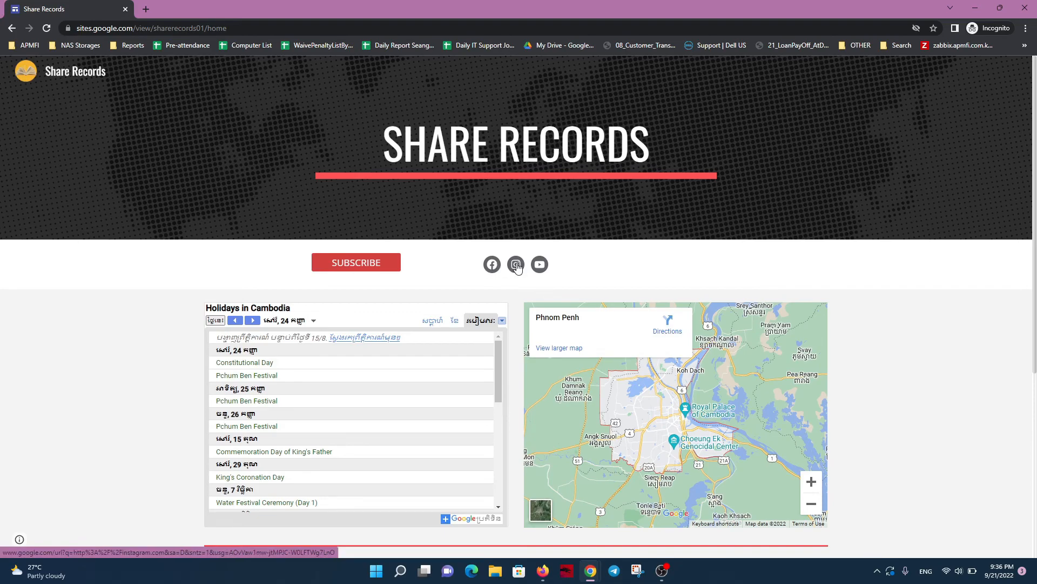
Test the published page's SUBSCRIBE link, cancel the channel subscription prompt and close the YouTube tab
left_click(363, 266)
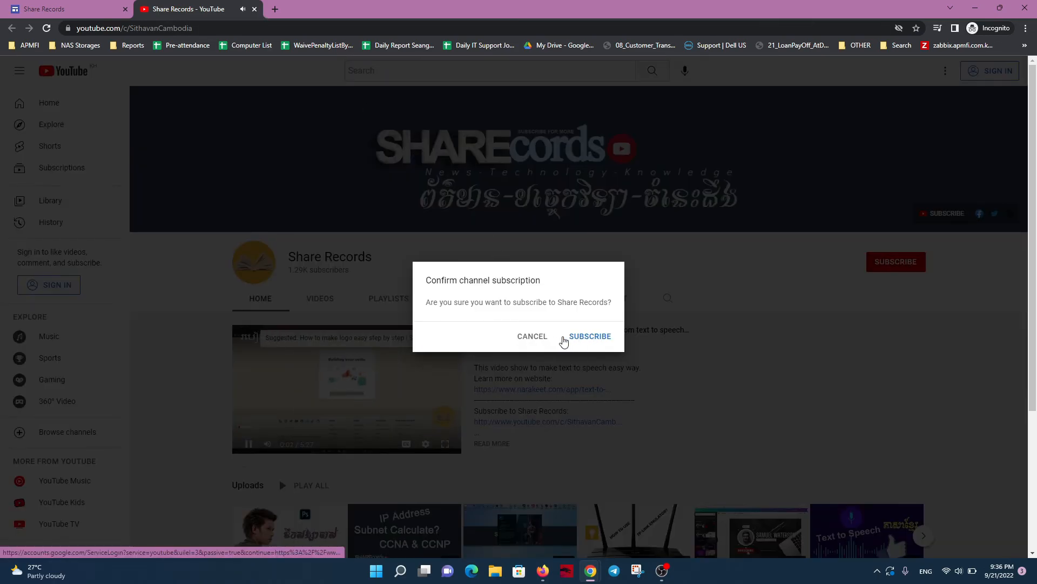
left_click(538, 337)
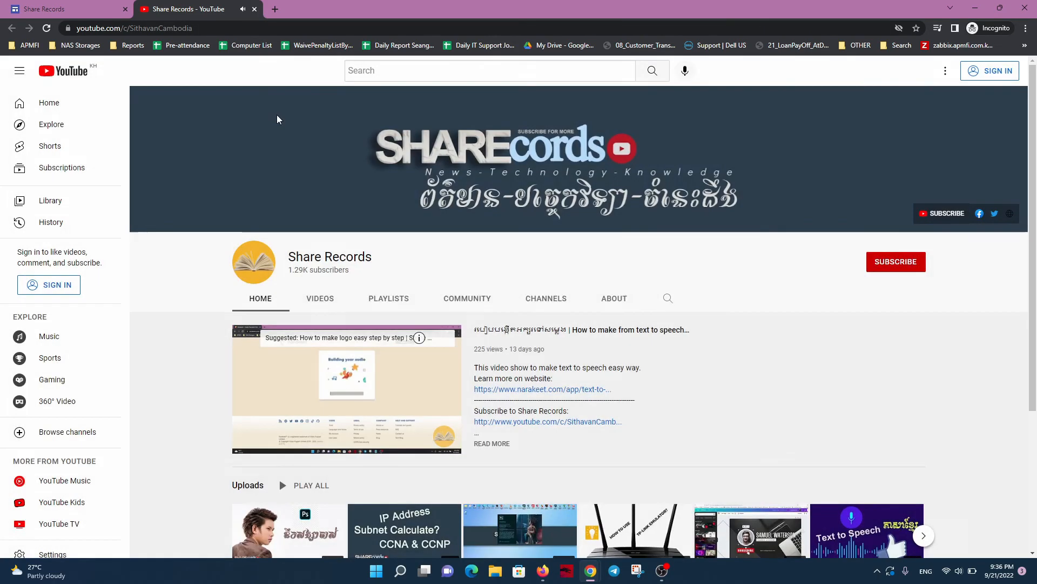
left_click(254, 9)
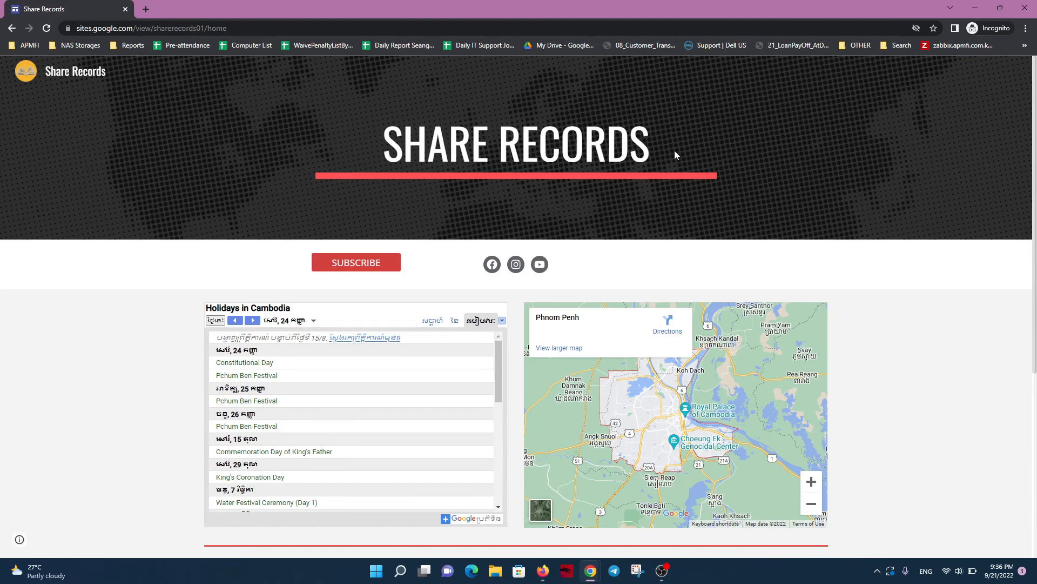
Review the whole published page from the header through the calendar, map and captioned videos to the copyright footer
scroll(196, 138, "down", 4)
scroll(196, 140, "up", 4)
scroll(87, 108, "down", 2)
scroll(319, 103, "down", 4)
scroll(274, 184, "down", 5)
scroll(354, 167, "up", 6)
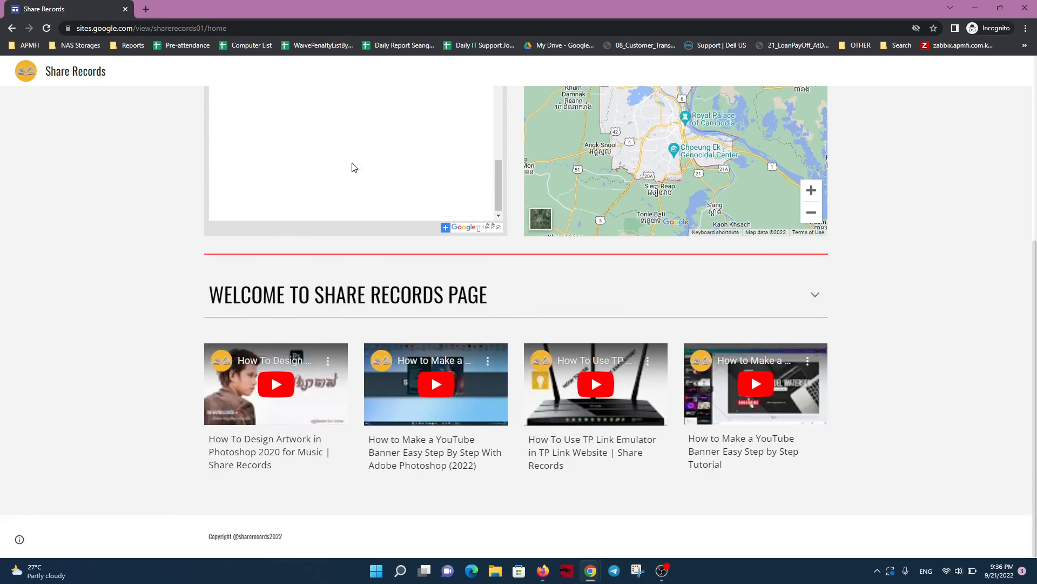
scroll(178, 357, "up", 5)
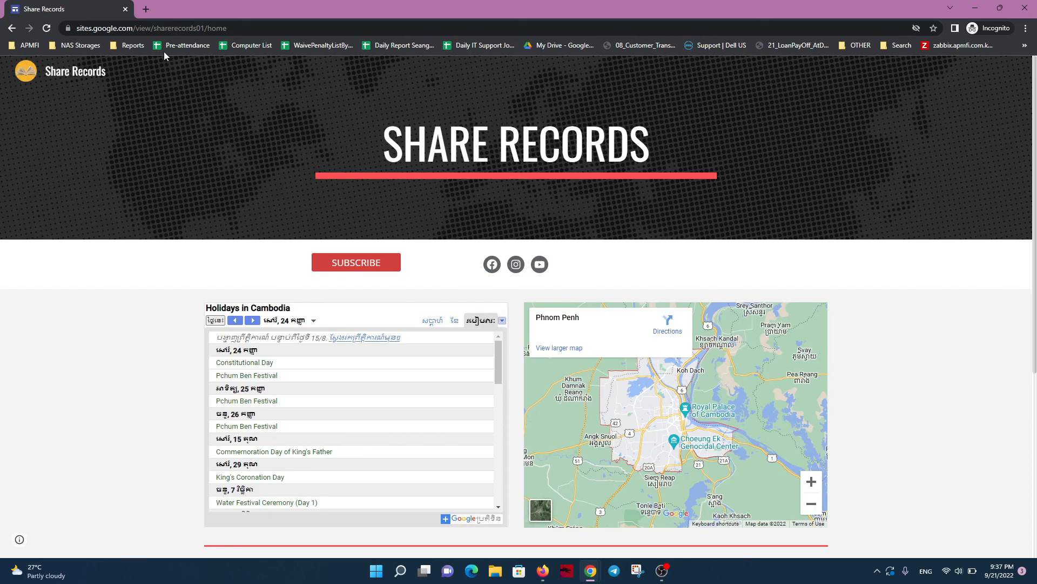
scroll(553, 222, "down", 5)
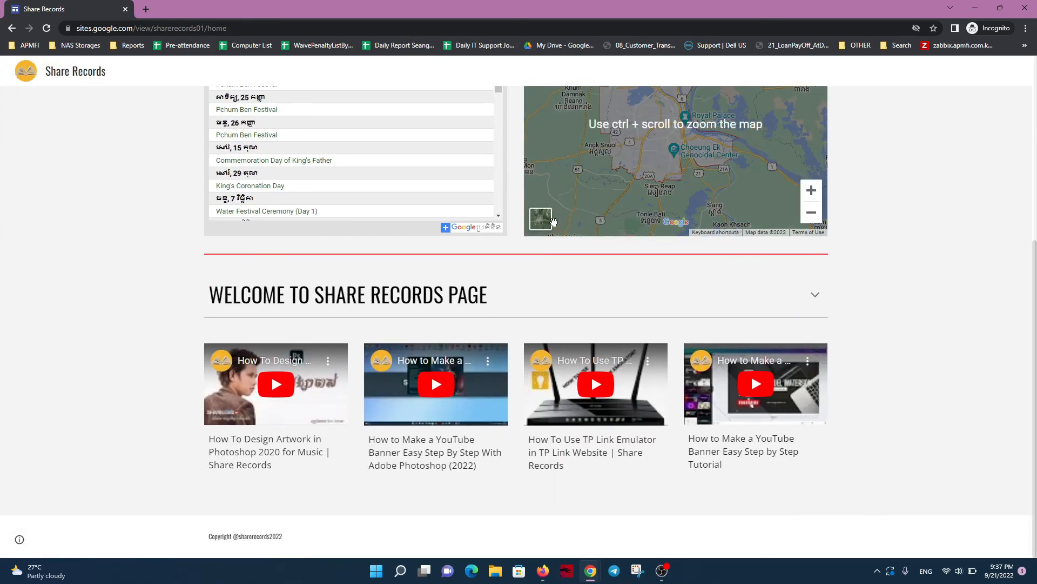
scroll(553, 222, "up", 5)
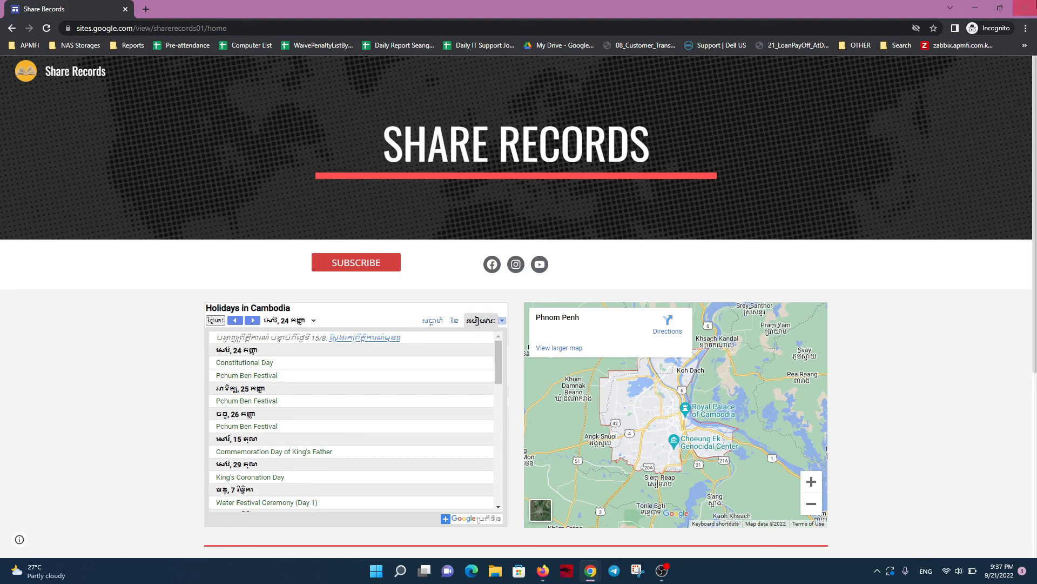
scroll(633, 192, "down", 5)
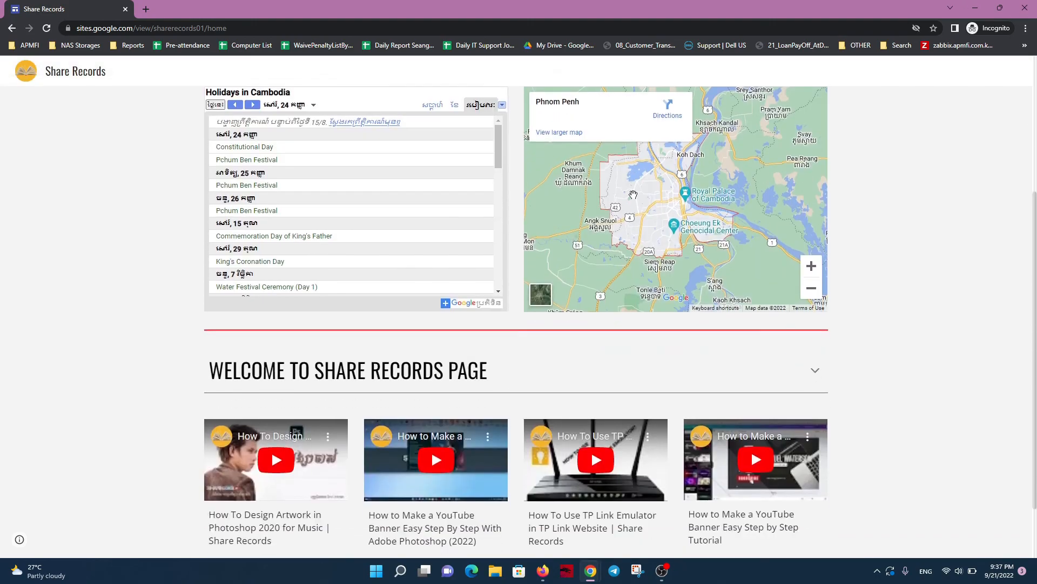
scroll(634, 193, "up", 5)
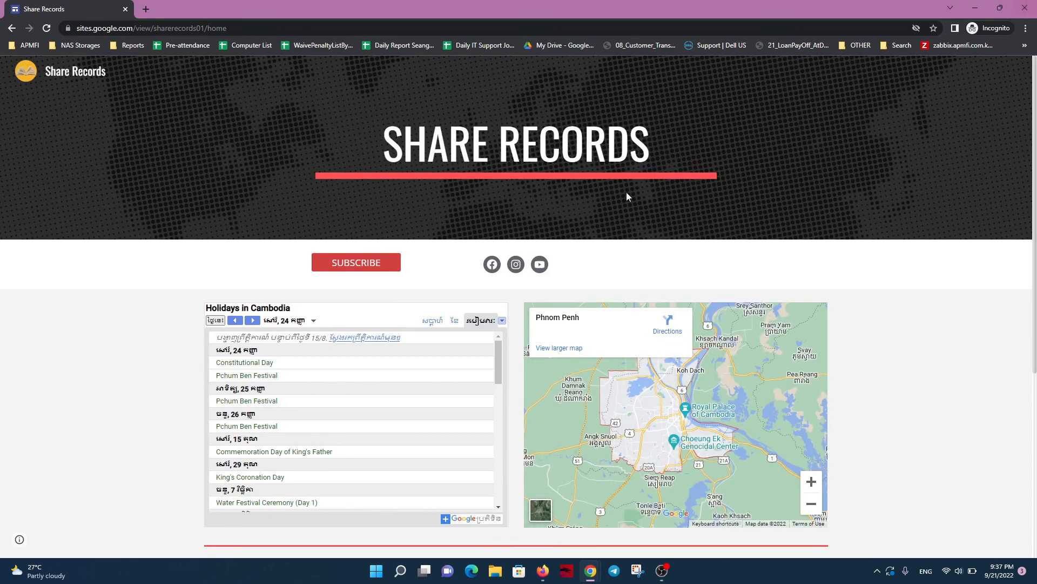
scroll(620, 199, "down", 5)
scroll(620, 198, "up", 2)
scroll(620, 198, "up", 4)
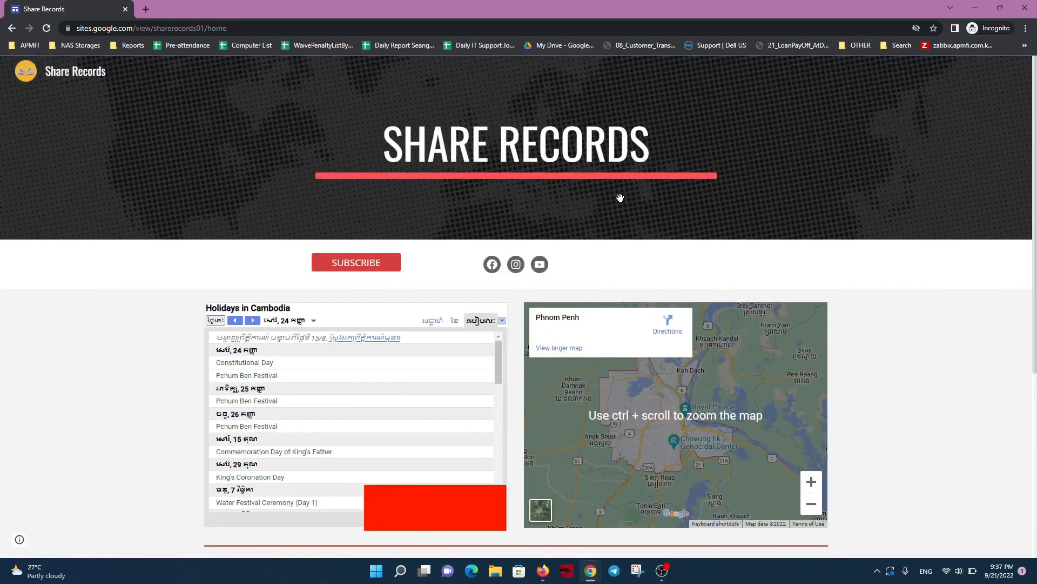
scroll(621, 198, "down", 5)
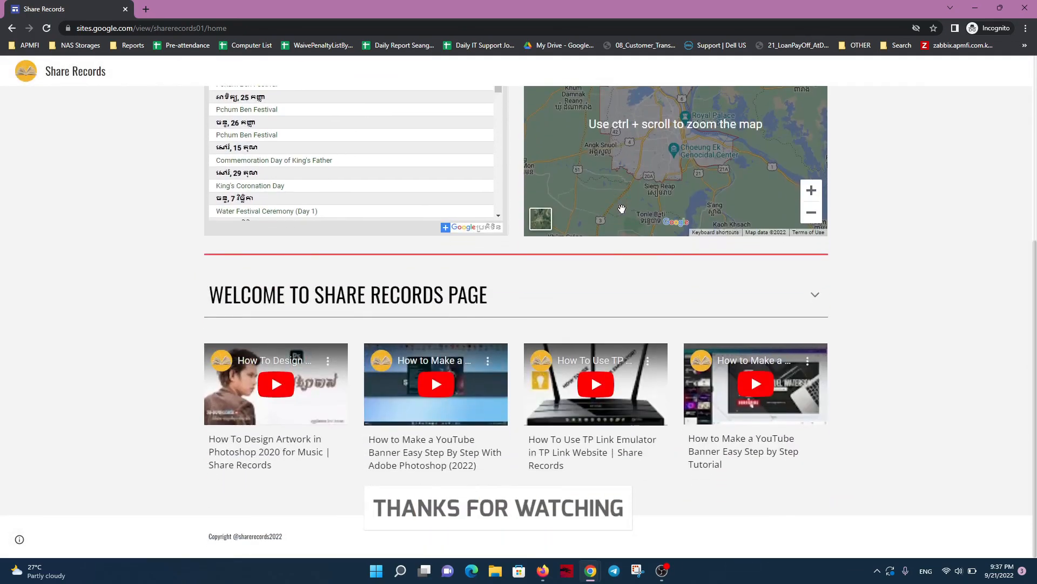